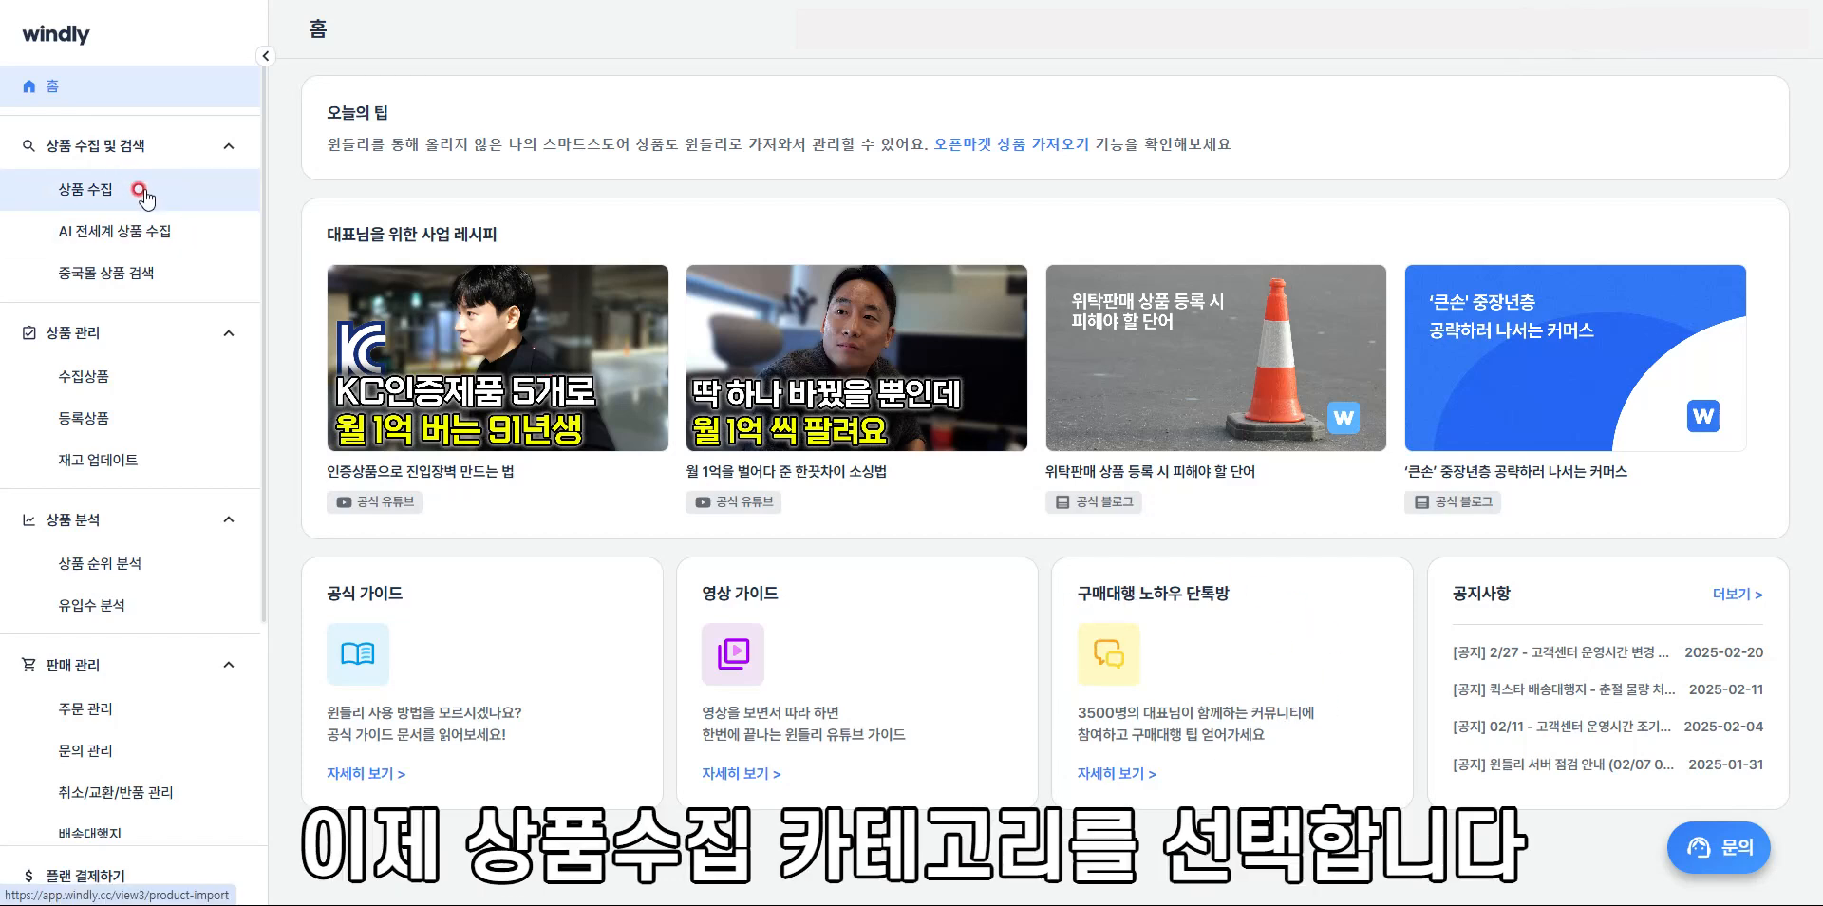
Go to product collection, open Amazon Japan as the sourcing mall, and open the KTC 27-inch WQHD monitor's product page
left_click(142, 192)
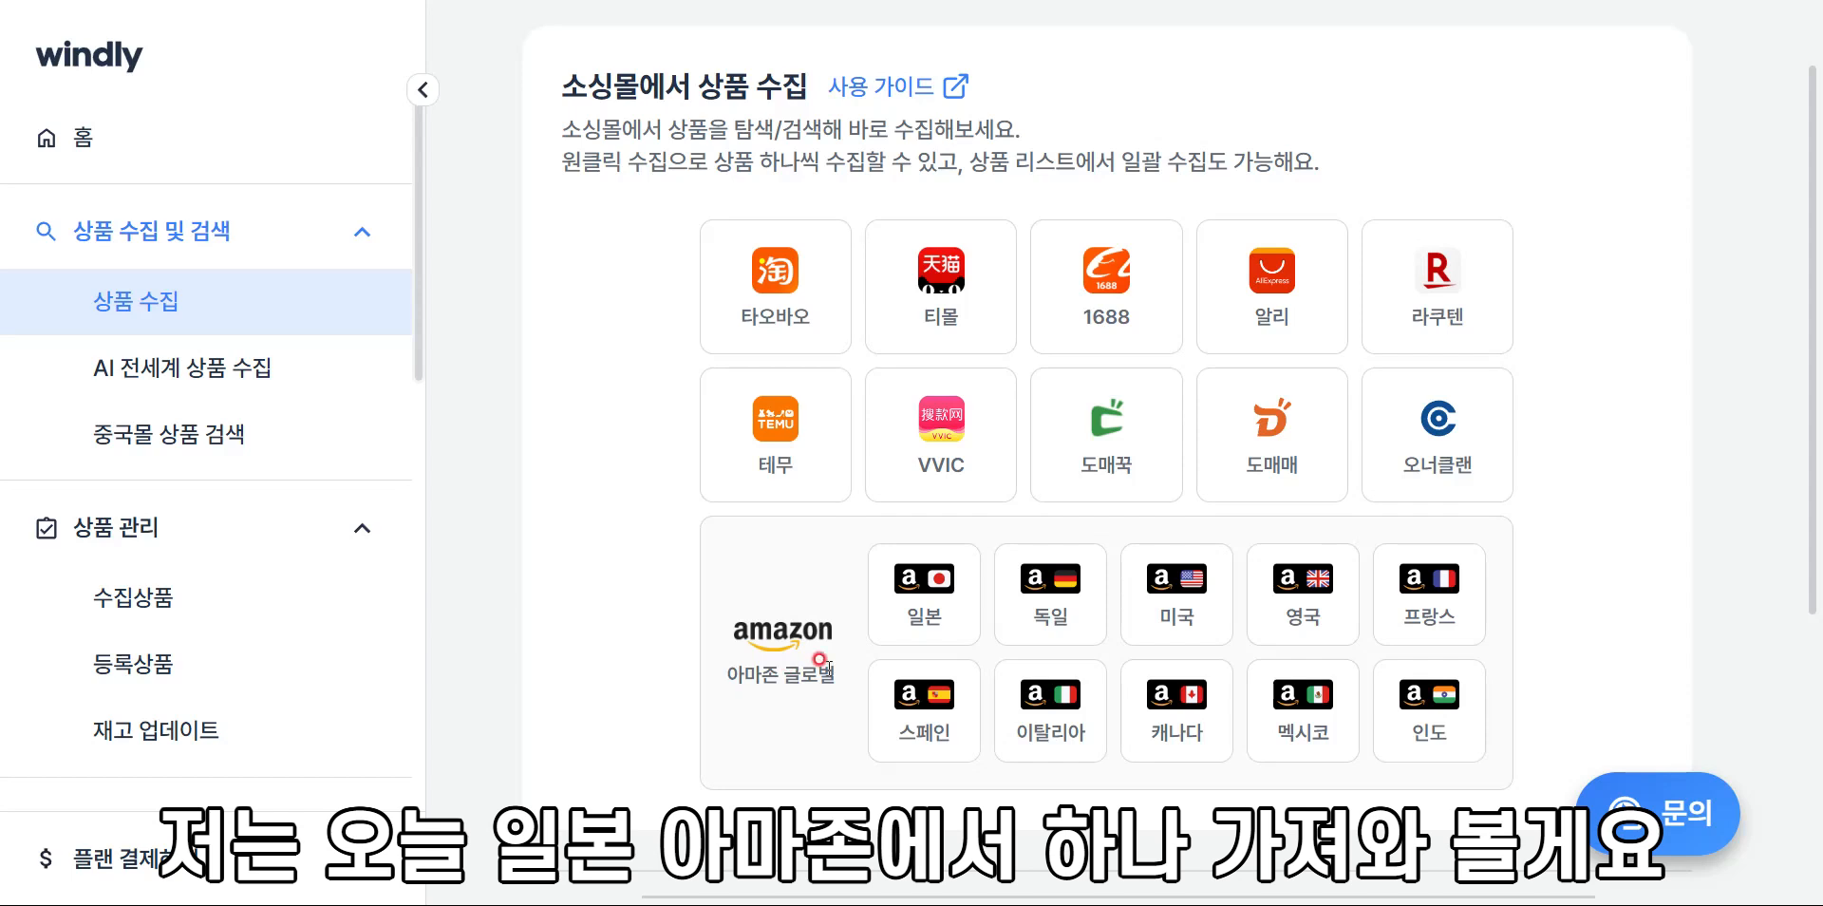
left_click(922, 627)
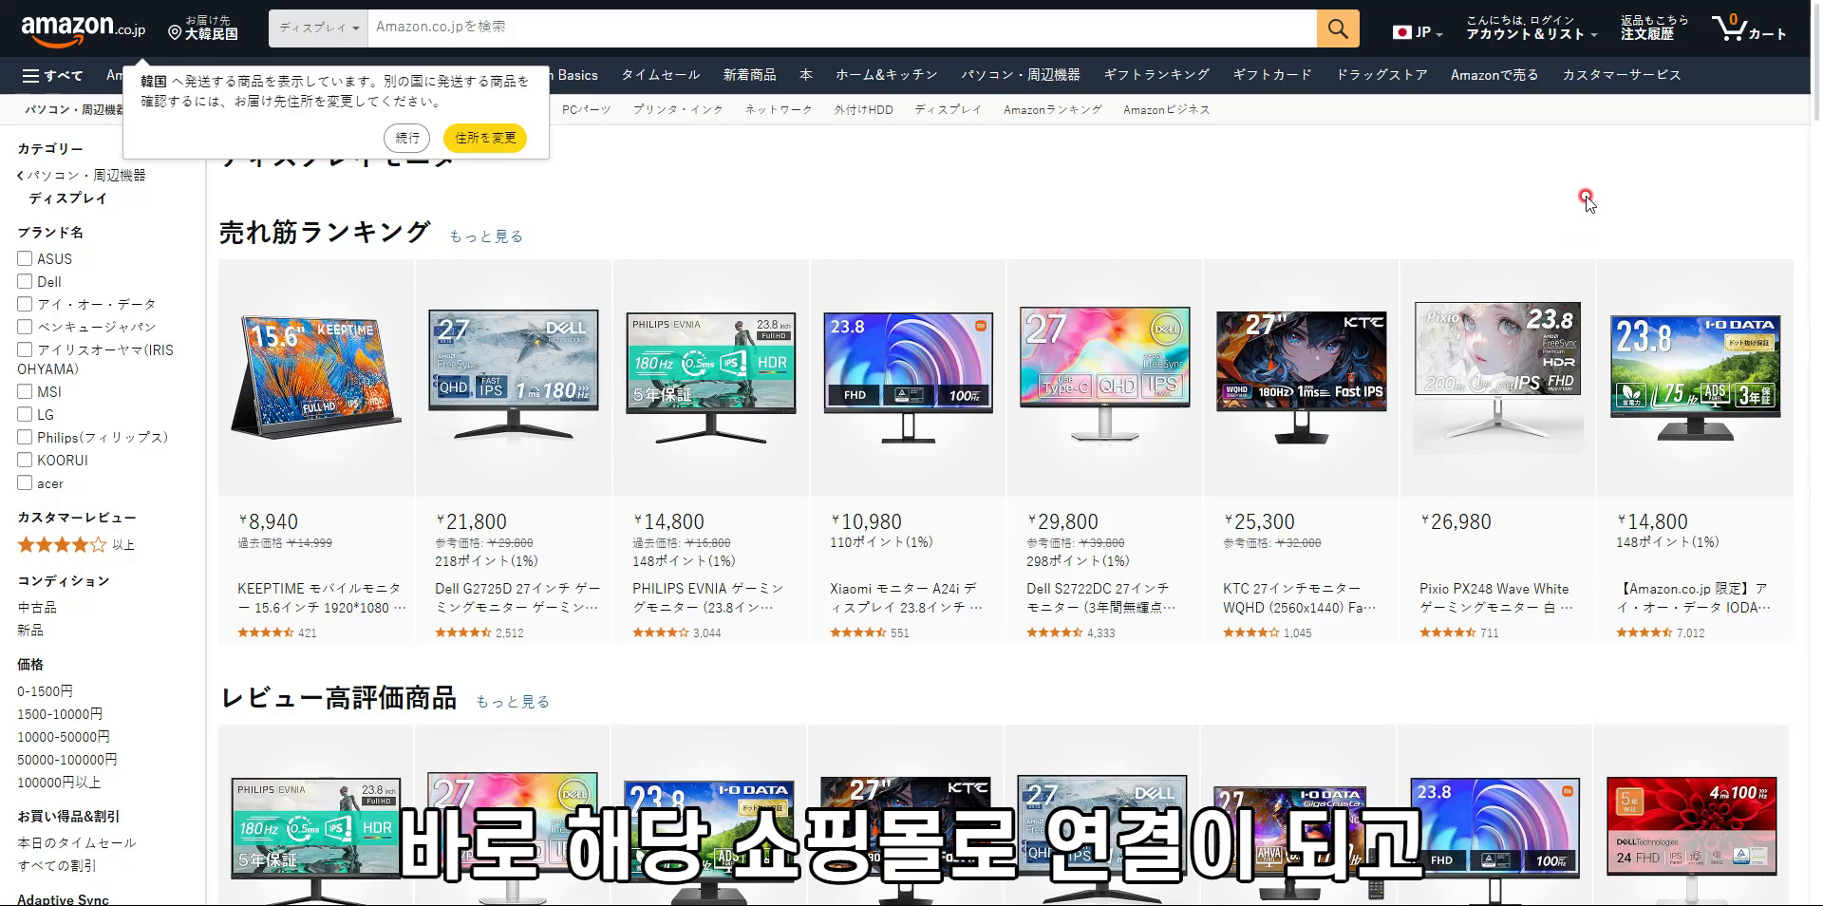
scroll(1582, 193, "down", 5)
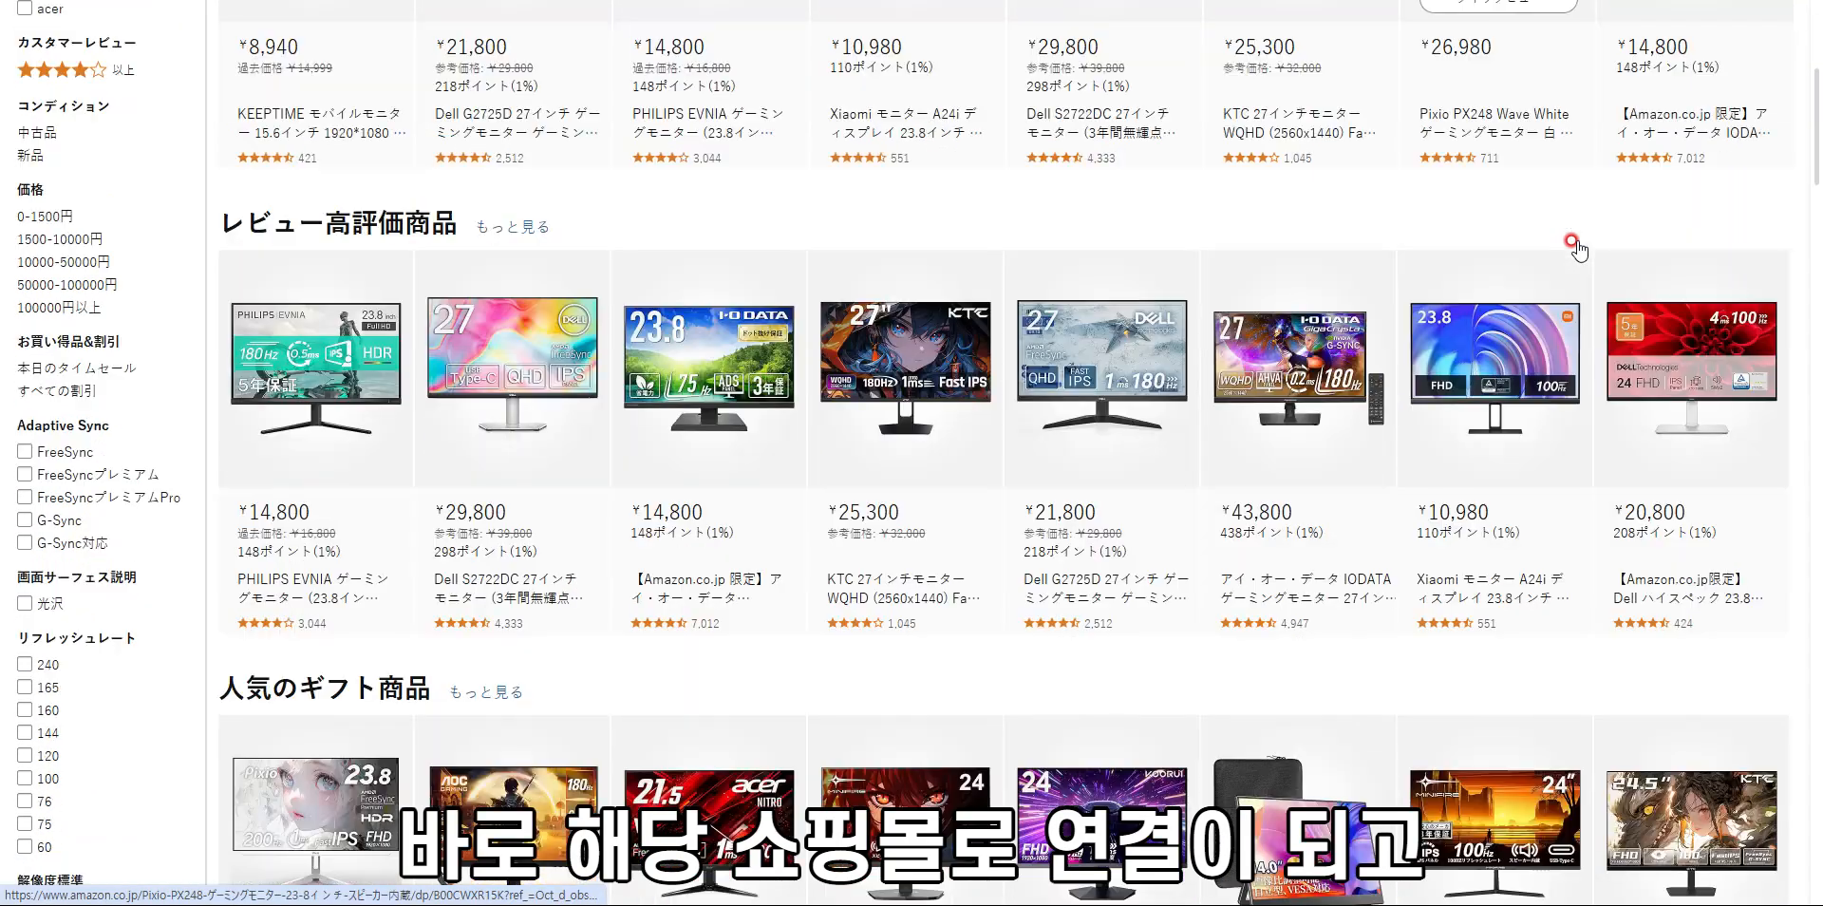
left_click(913, 373)
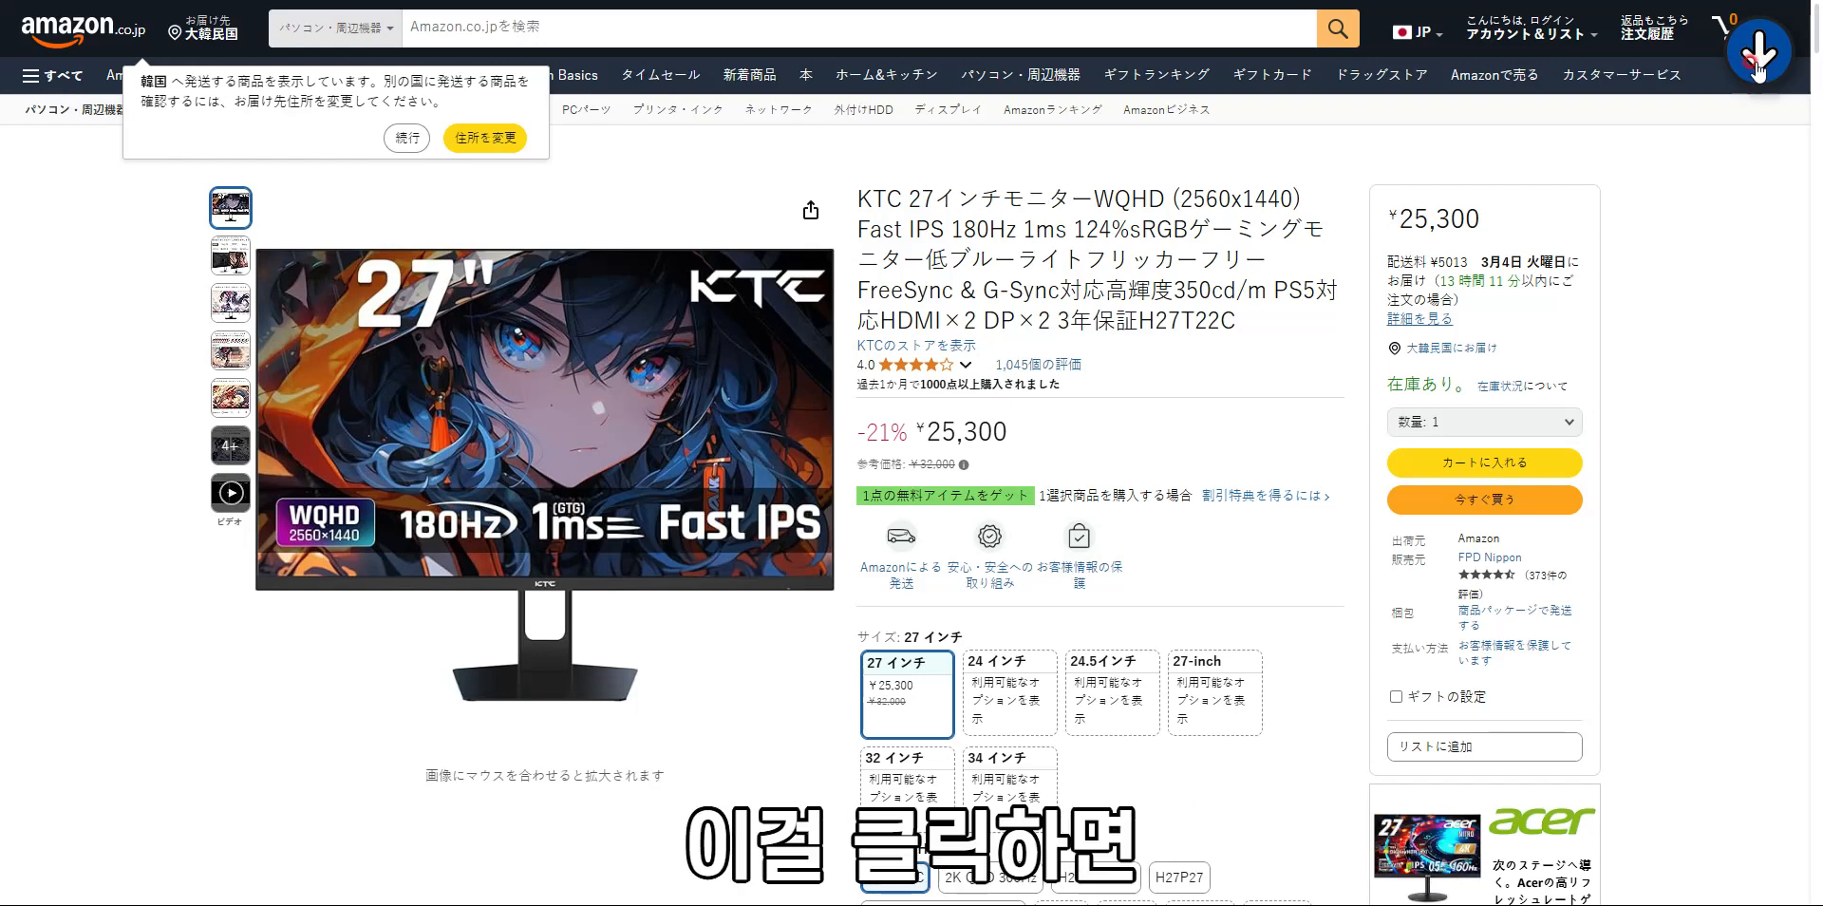
Collect the KTC monitor into Windly and open its details from the collected products list
left_click(1760, 71)
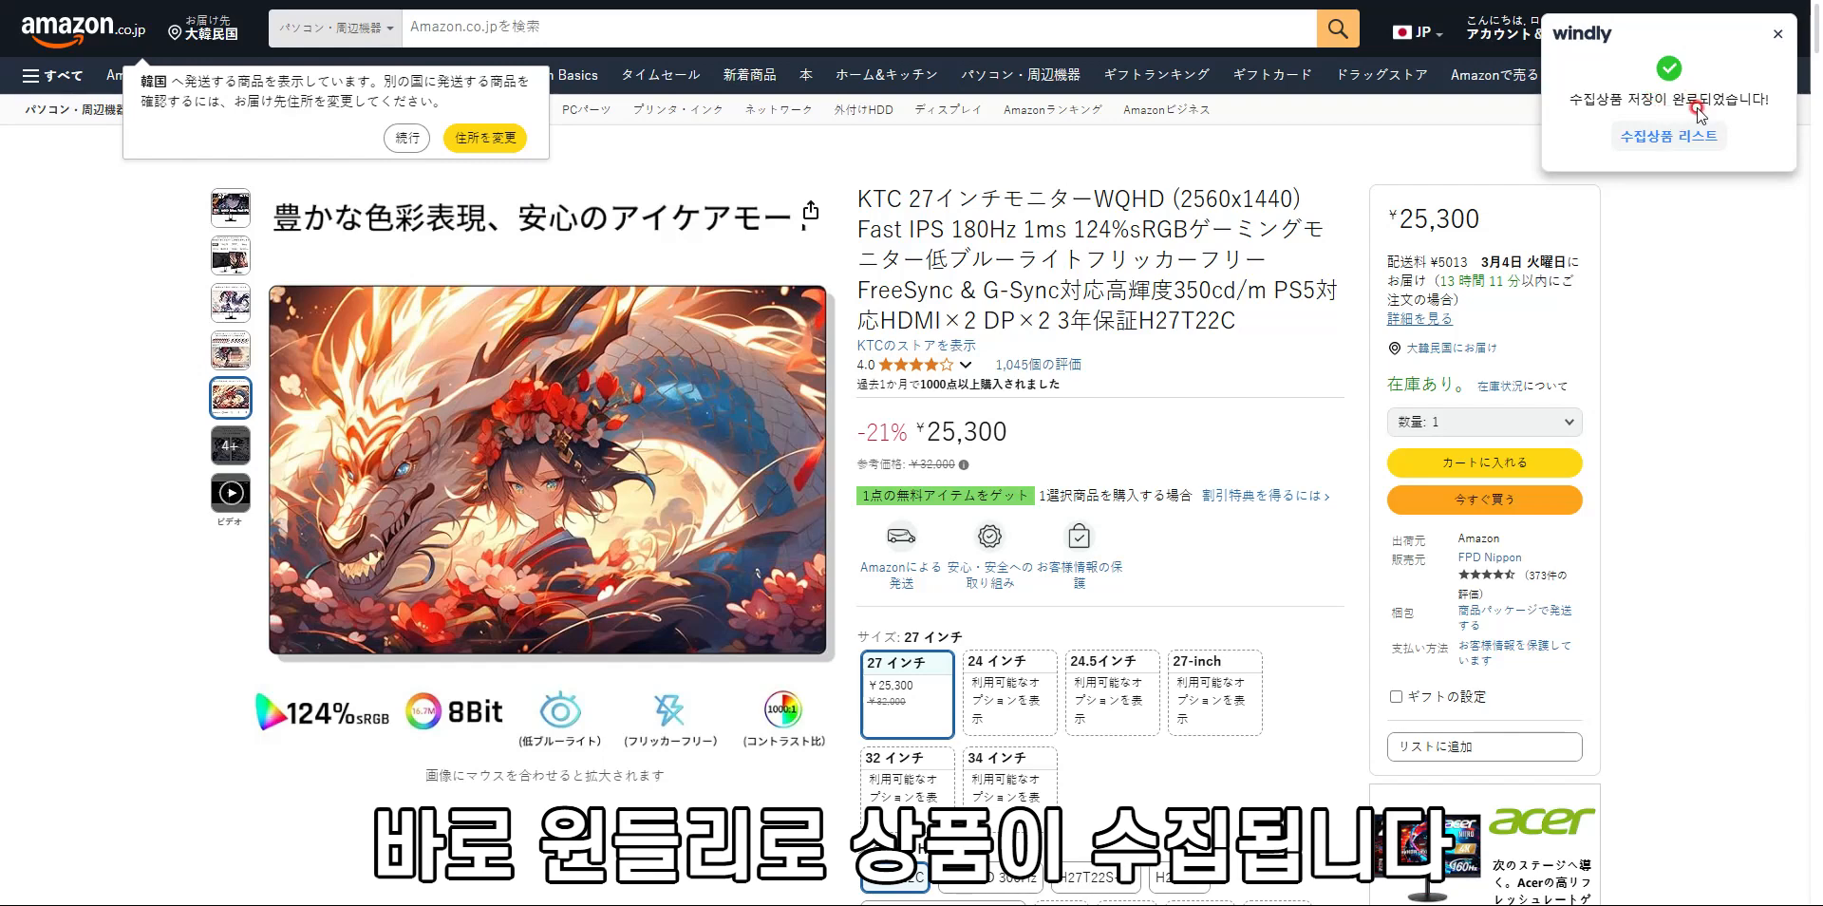
left_click(1704, 139)
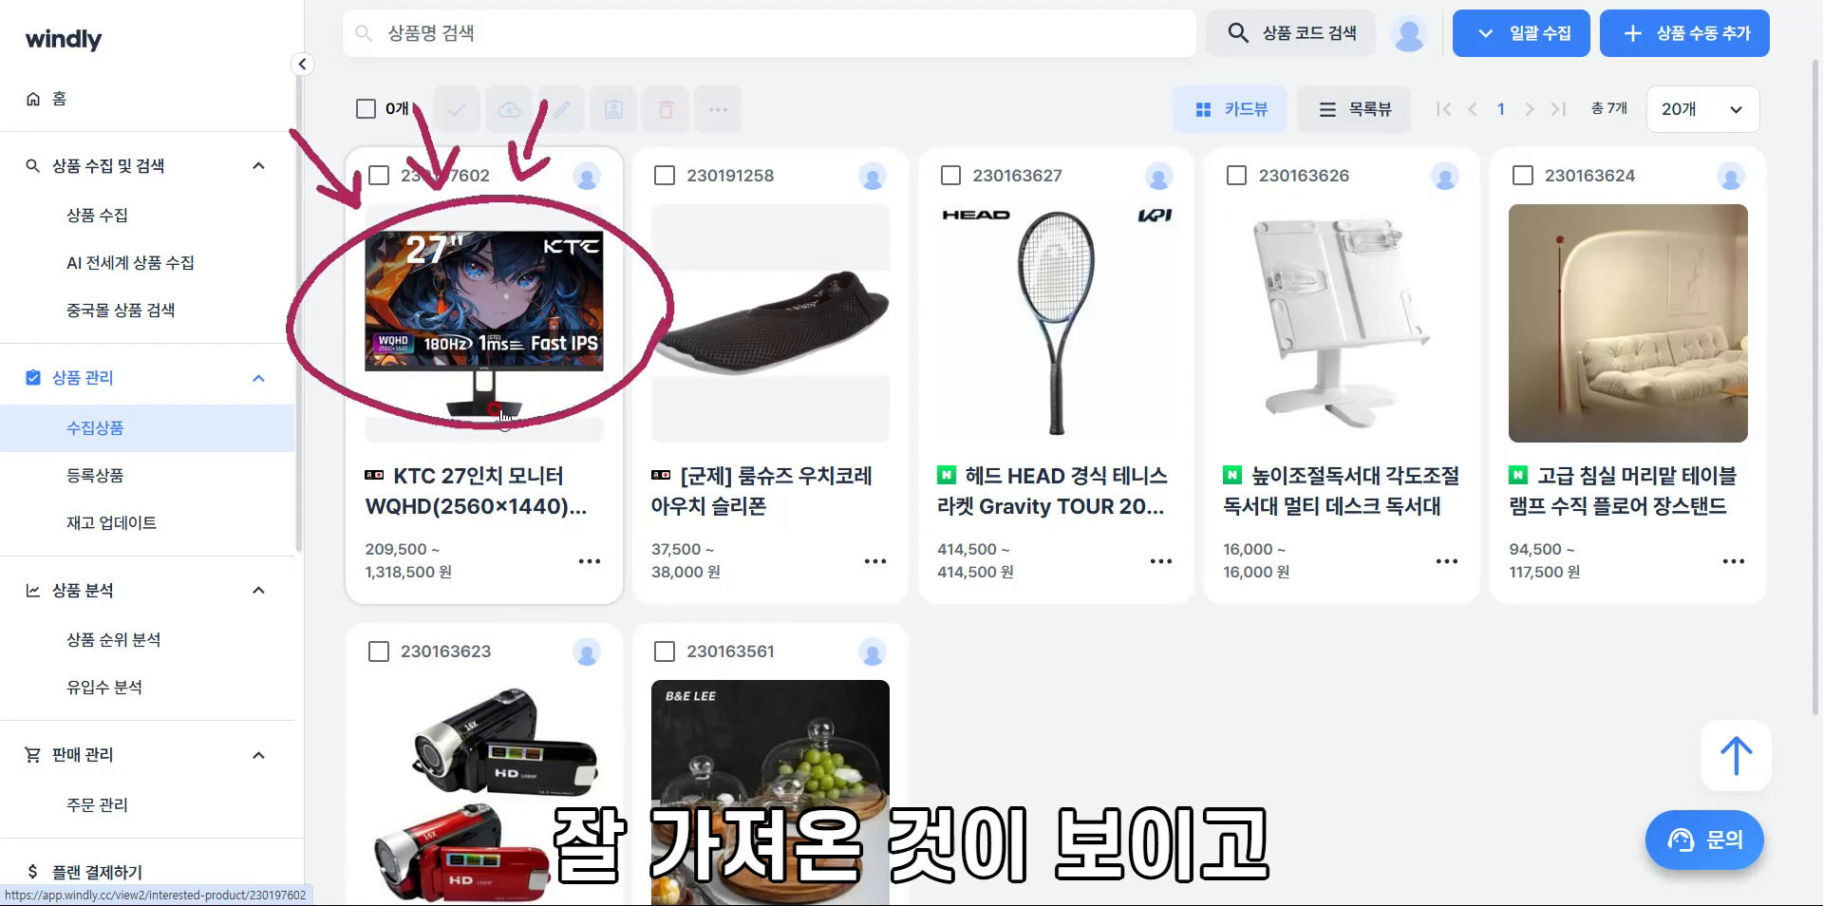
left_click(457, 387)
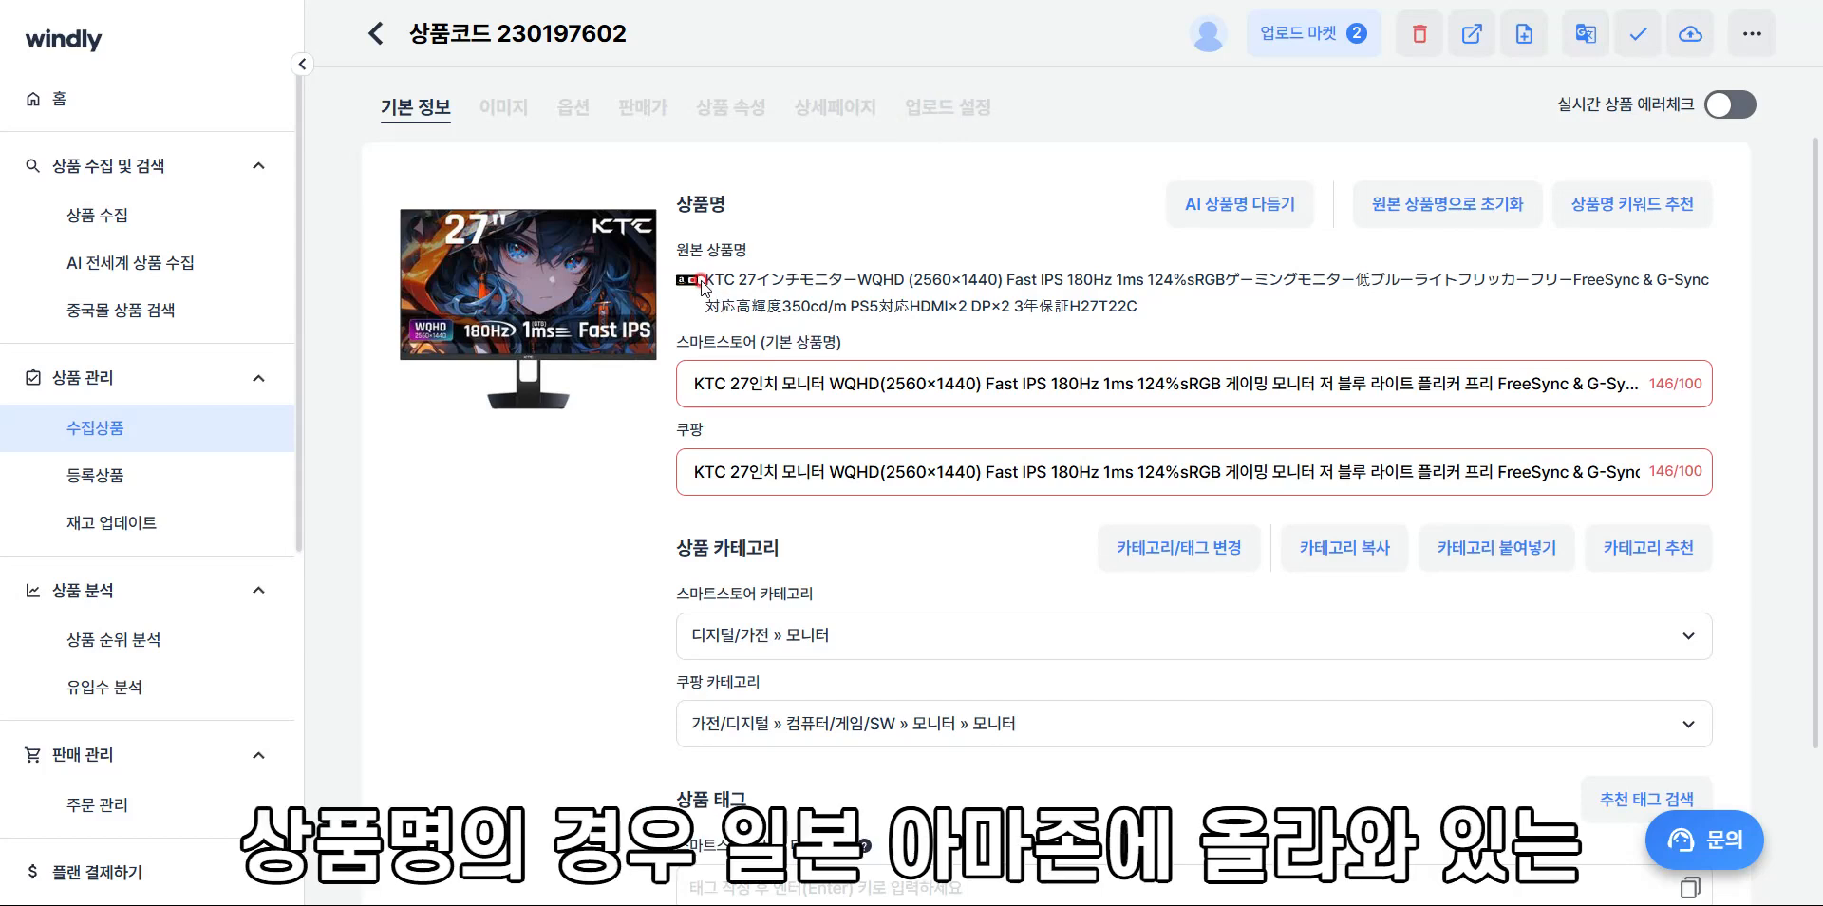
left_click_drag(704, 285, 1218, 313)
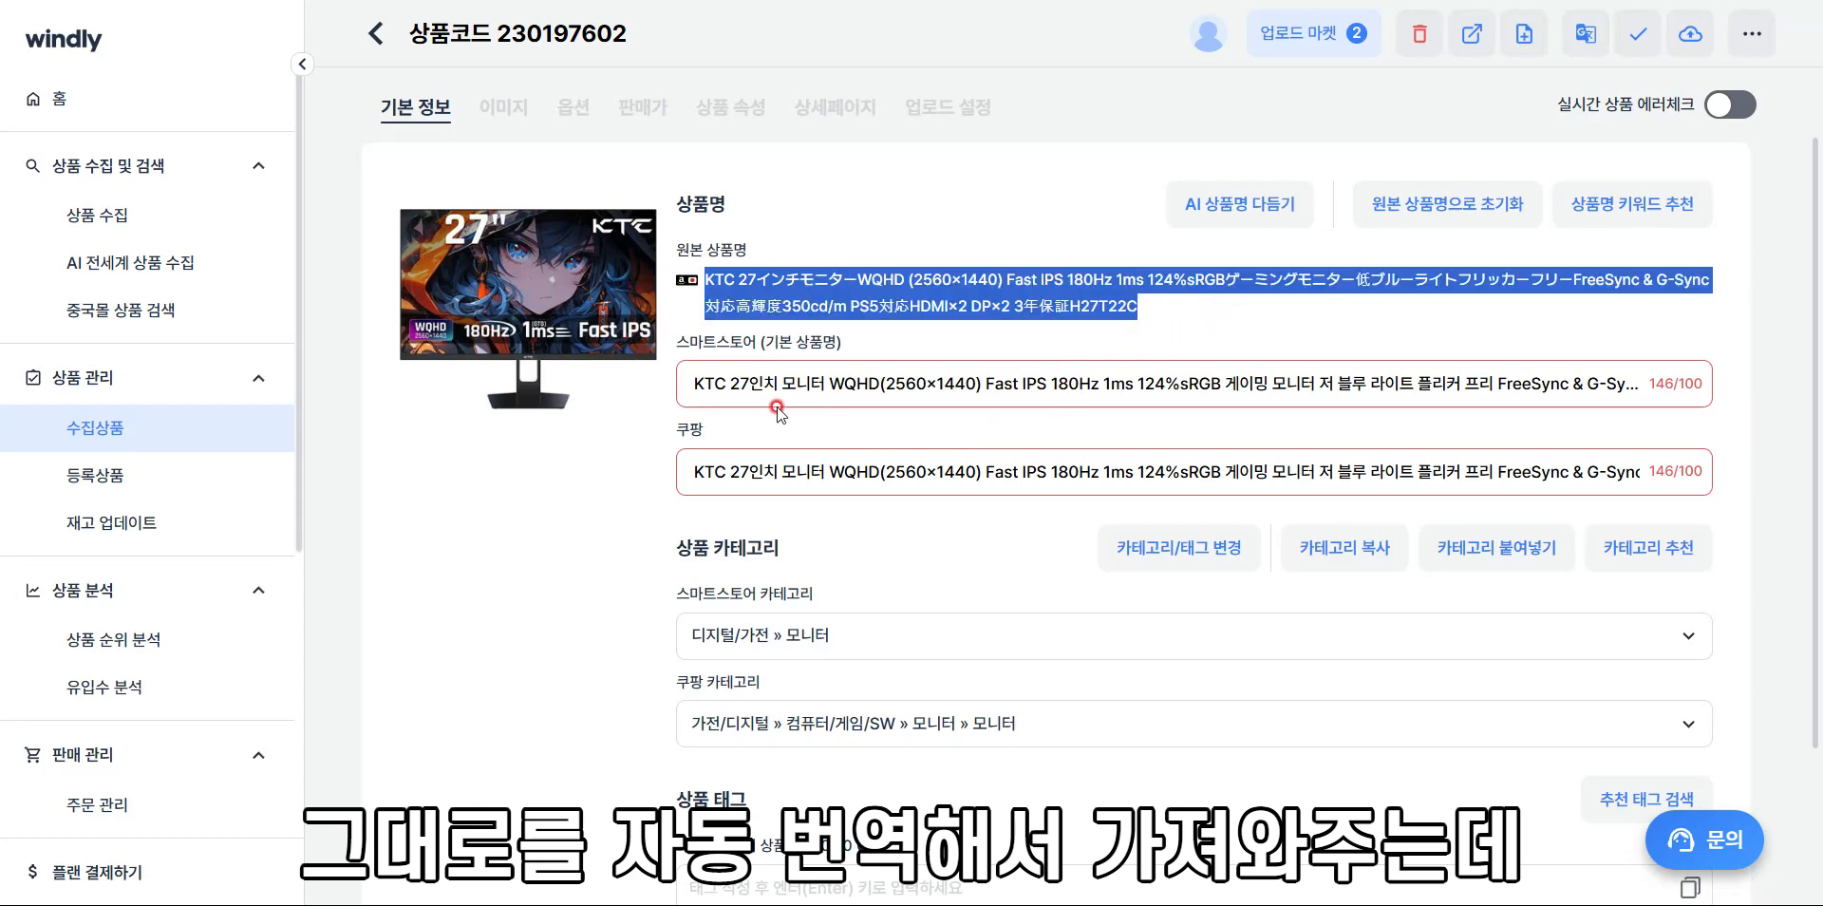
left_click_drag(687, 385, 1023, 380)
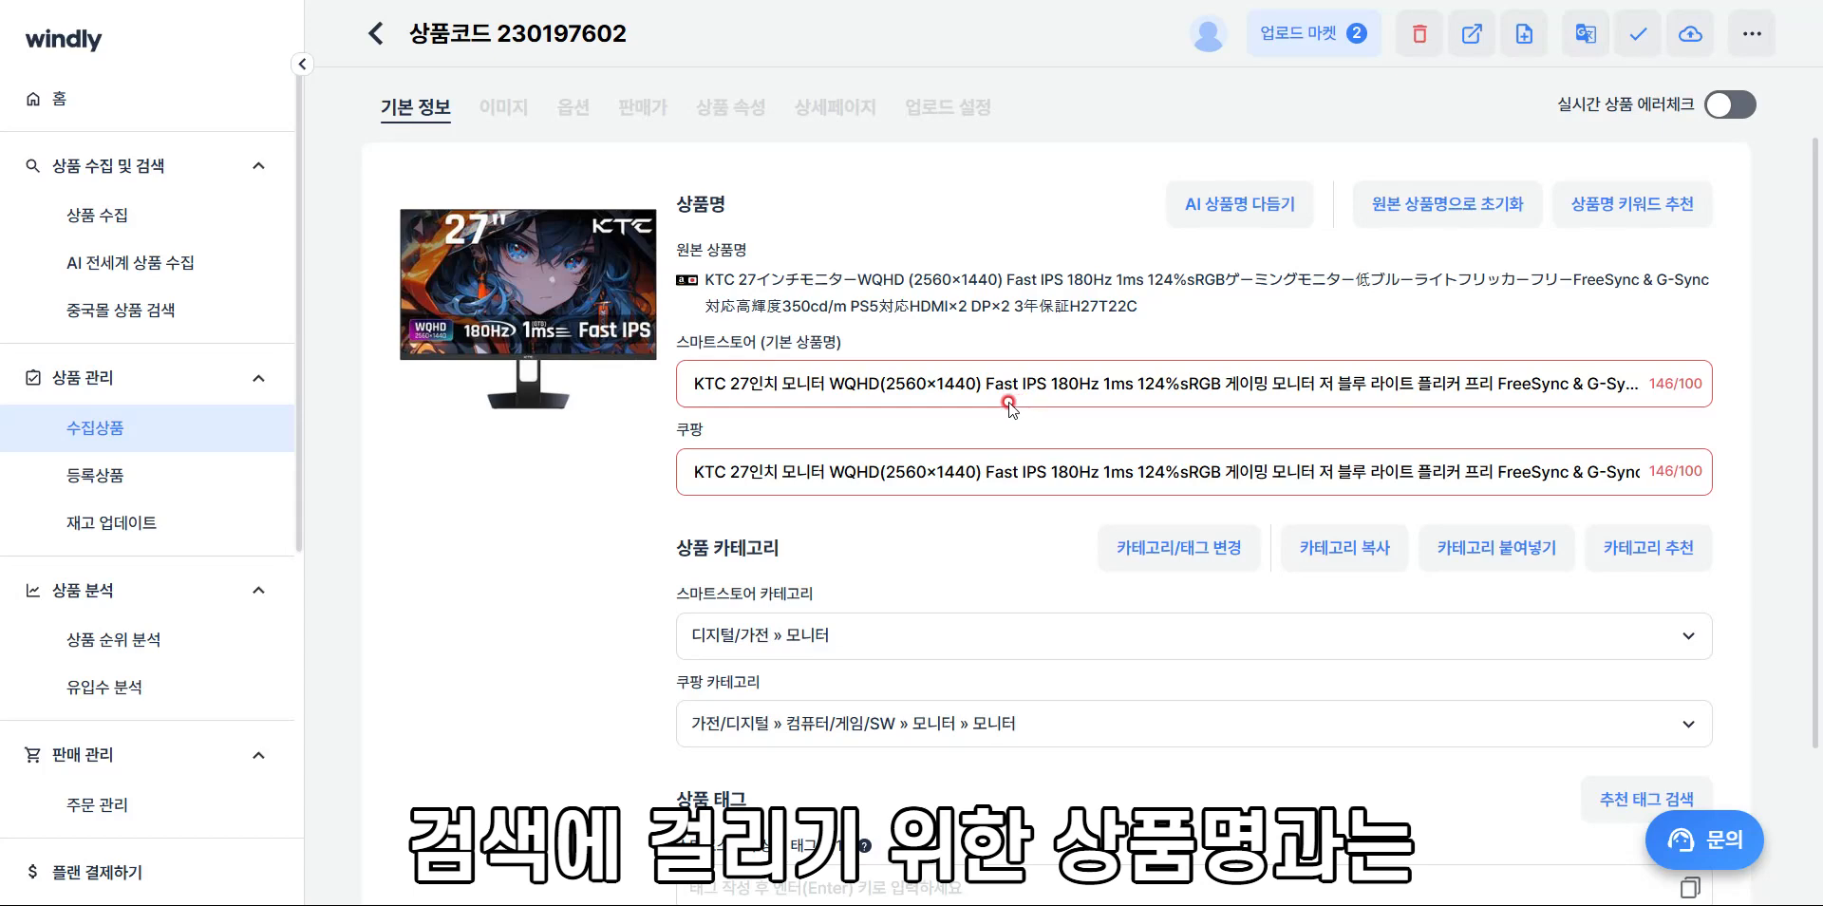
Refine the product name with AI and append the recommended keywords 내장그래픽듀얼모니터, 27인치모니터, iptv모니터 and 모니터27
left_click(1253, 219)
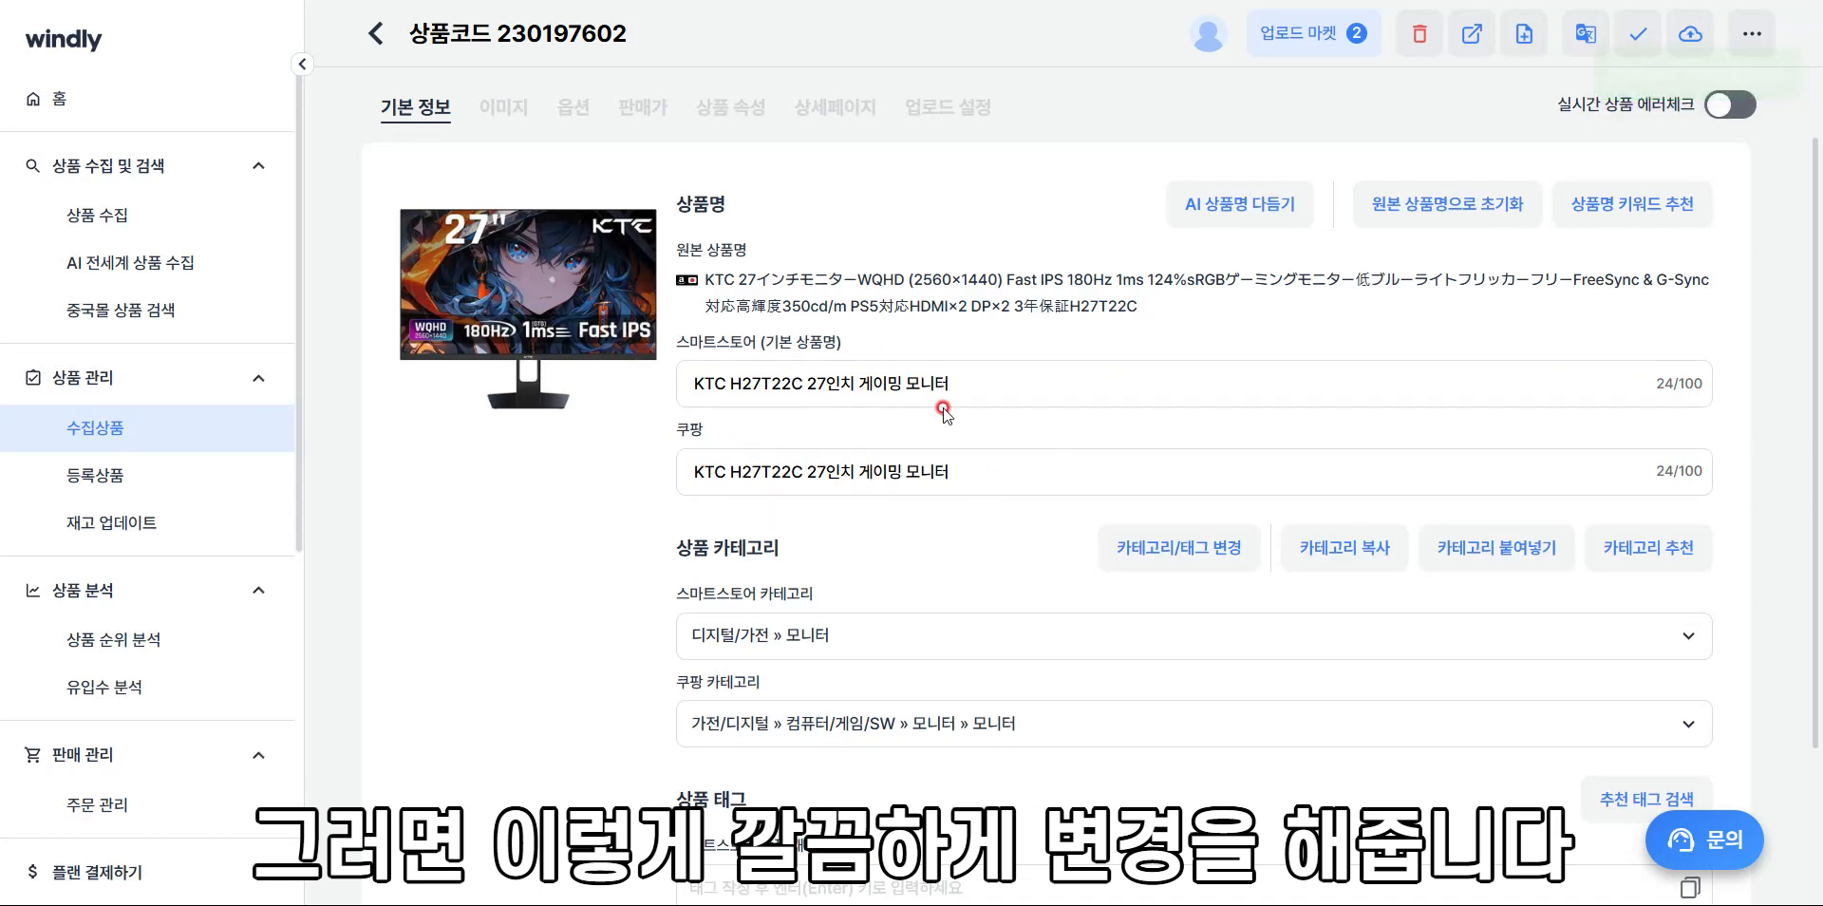
left_click(1646, 221)
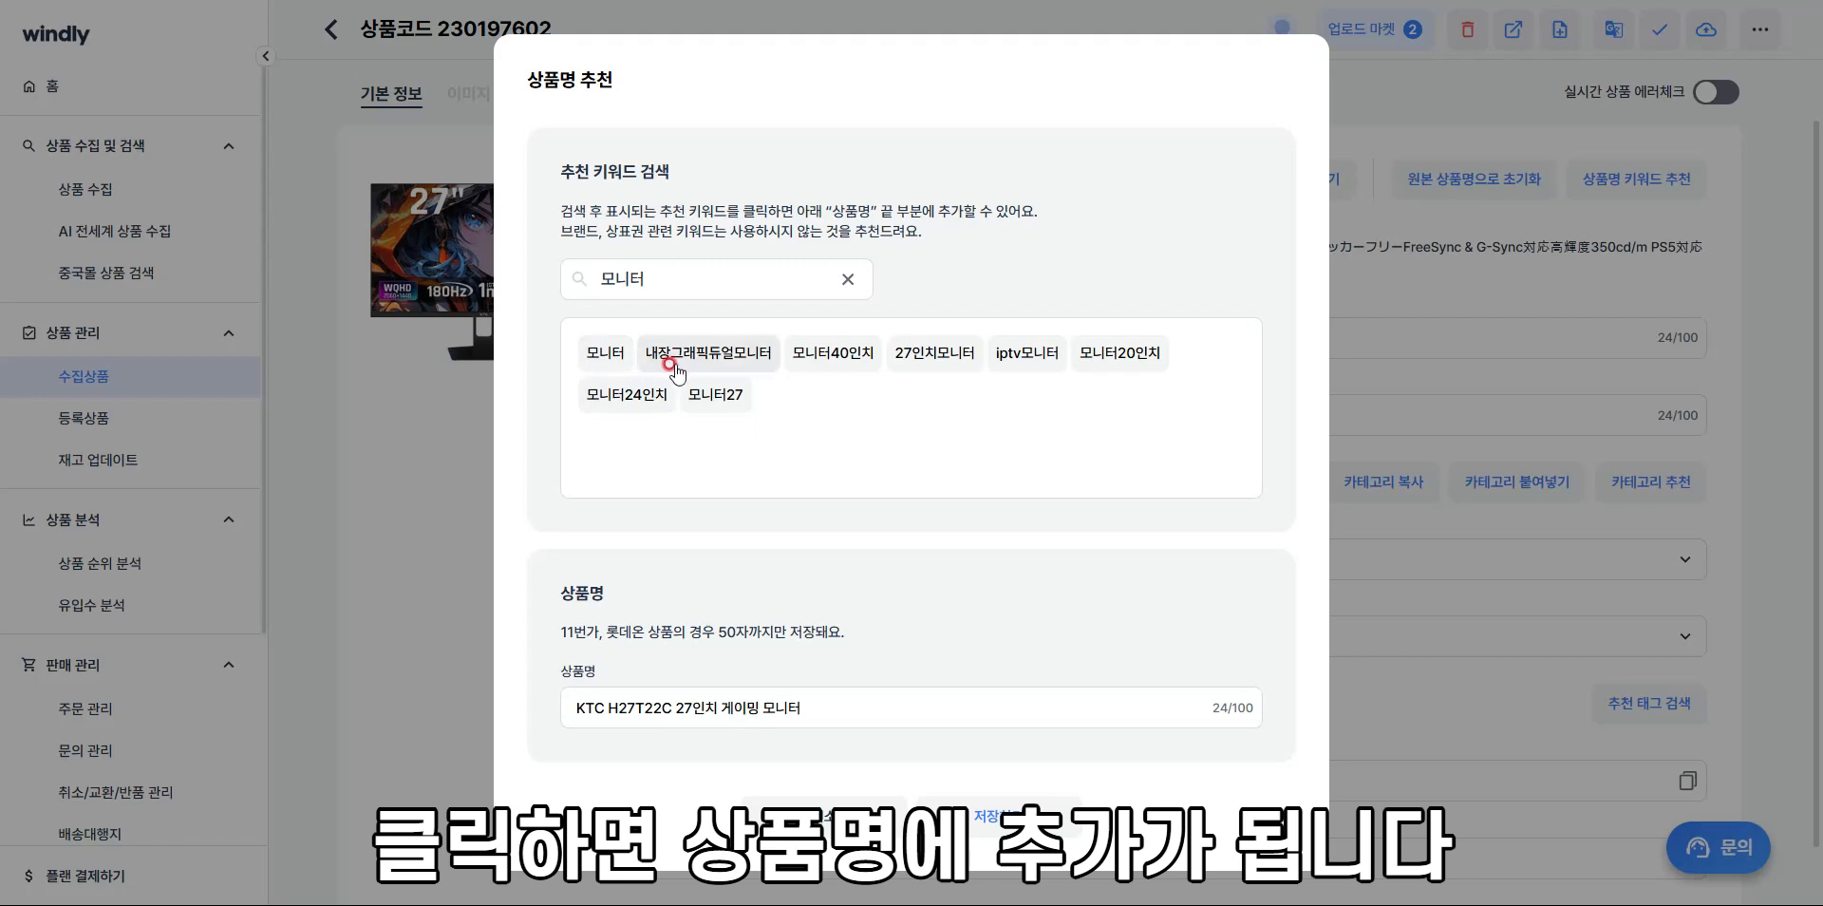
left_click(722, 364)
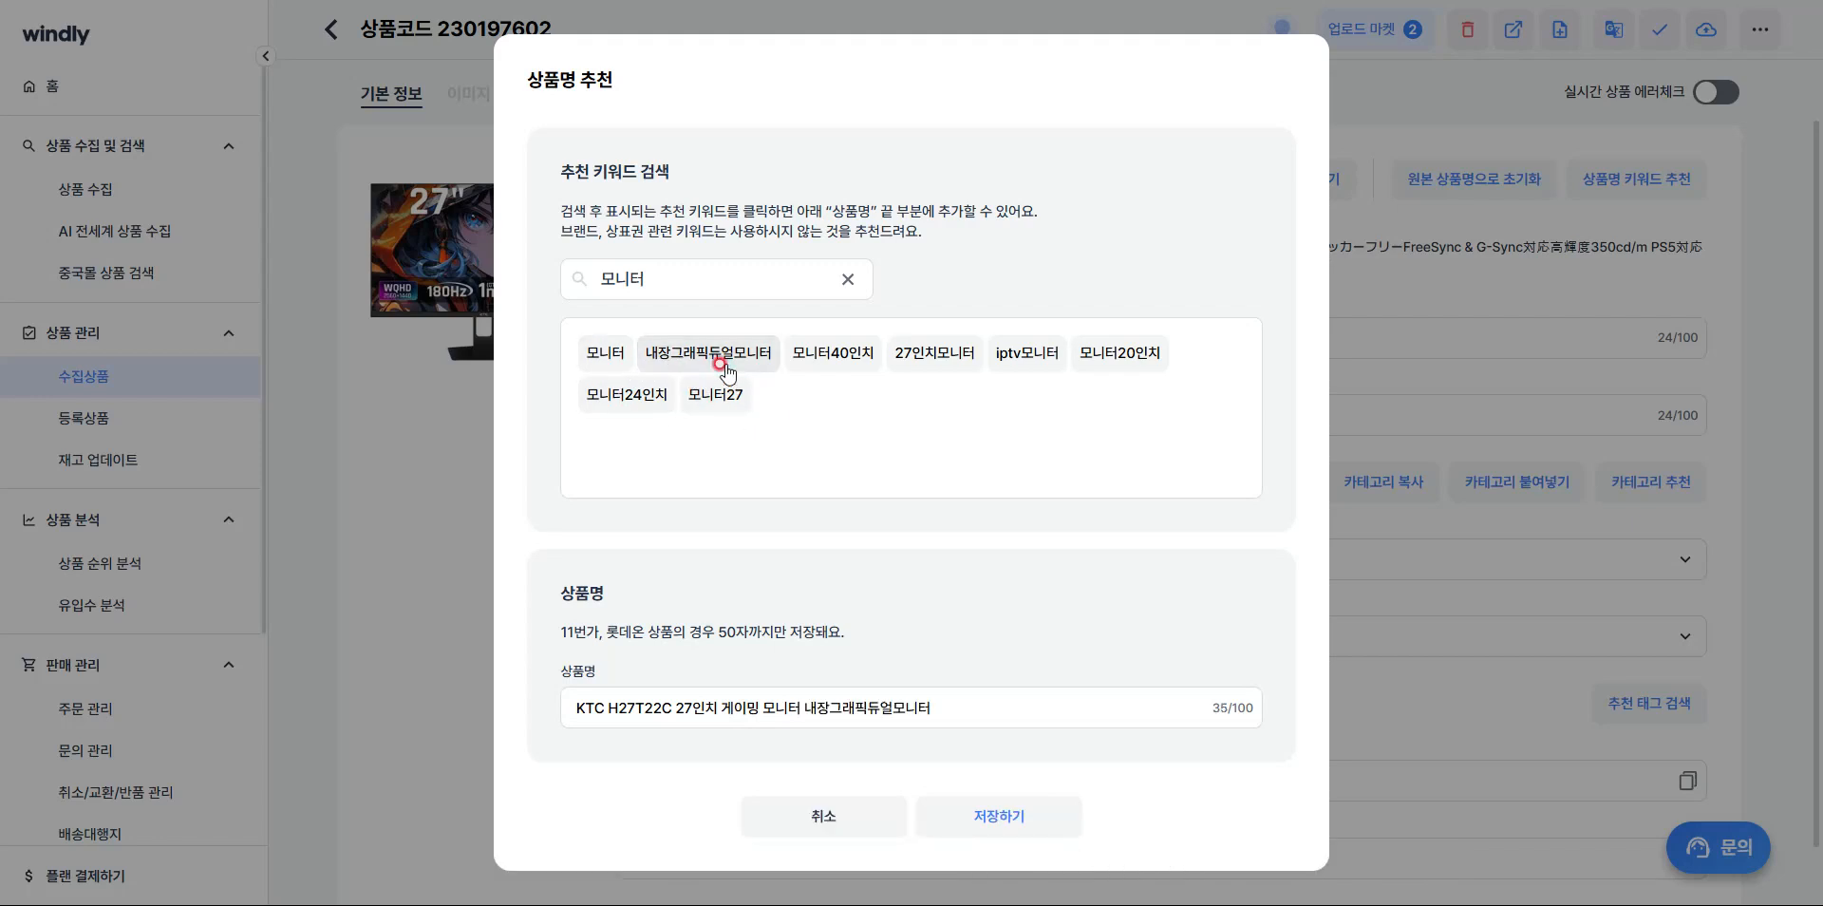
left_click(957, 361)
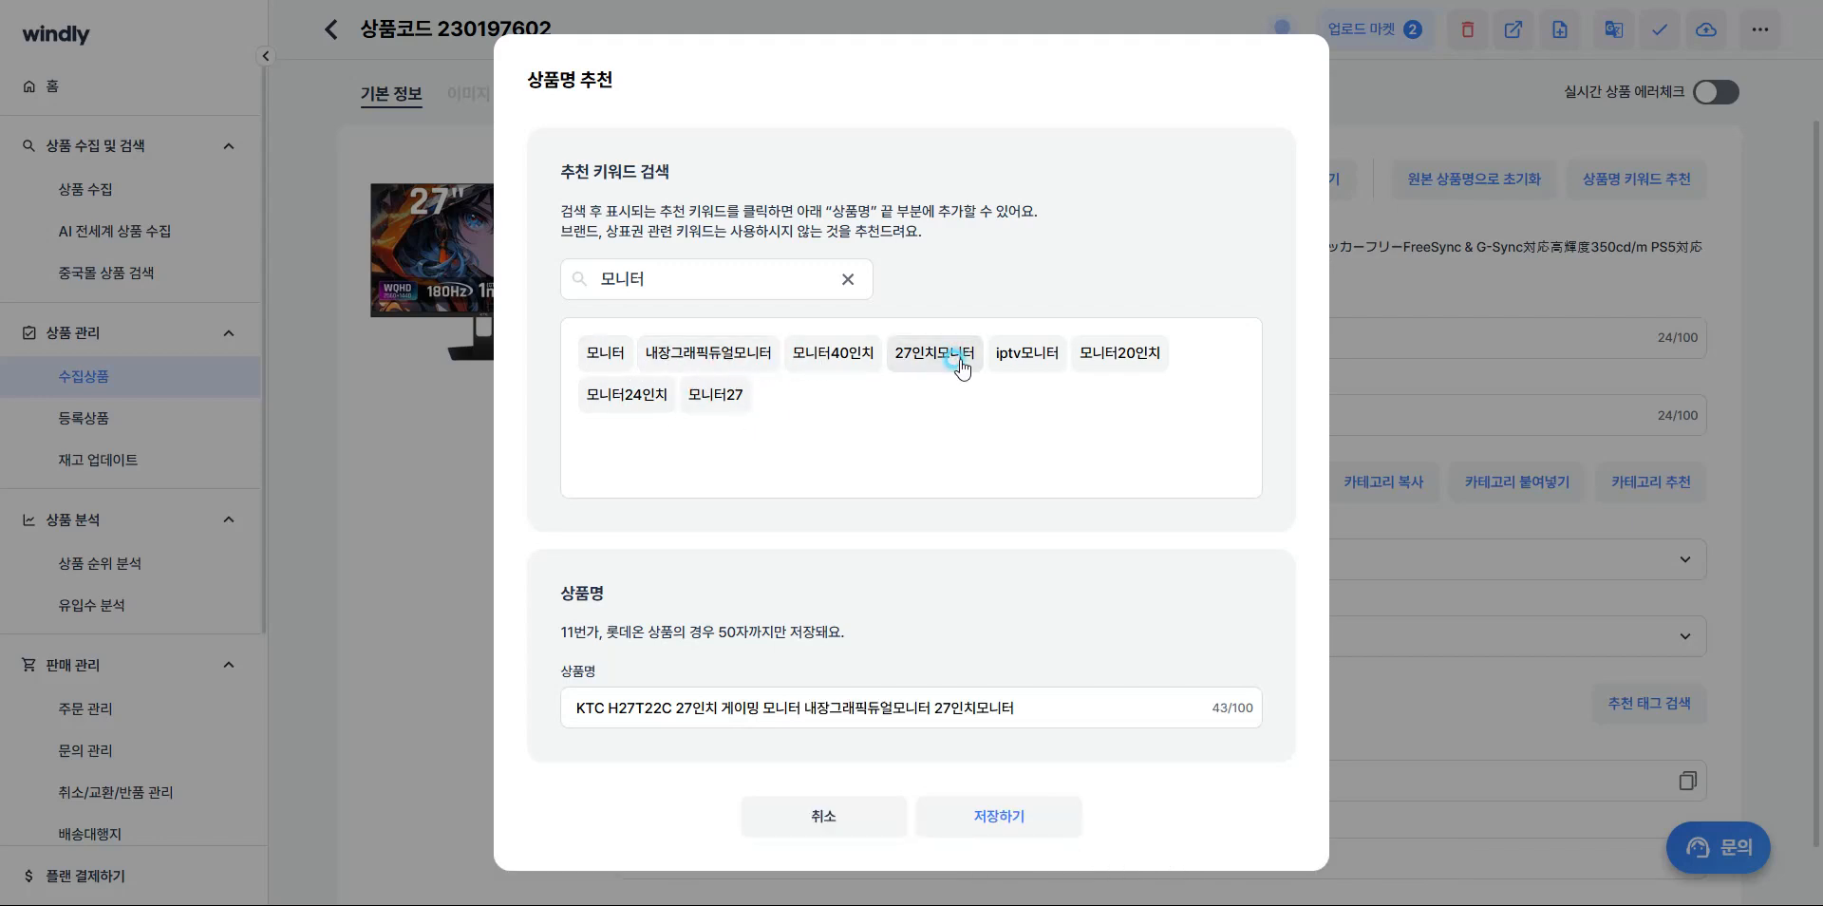
left_click(1028, 359)
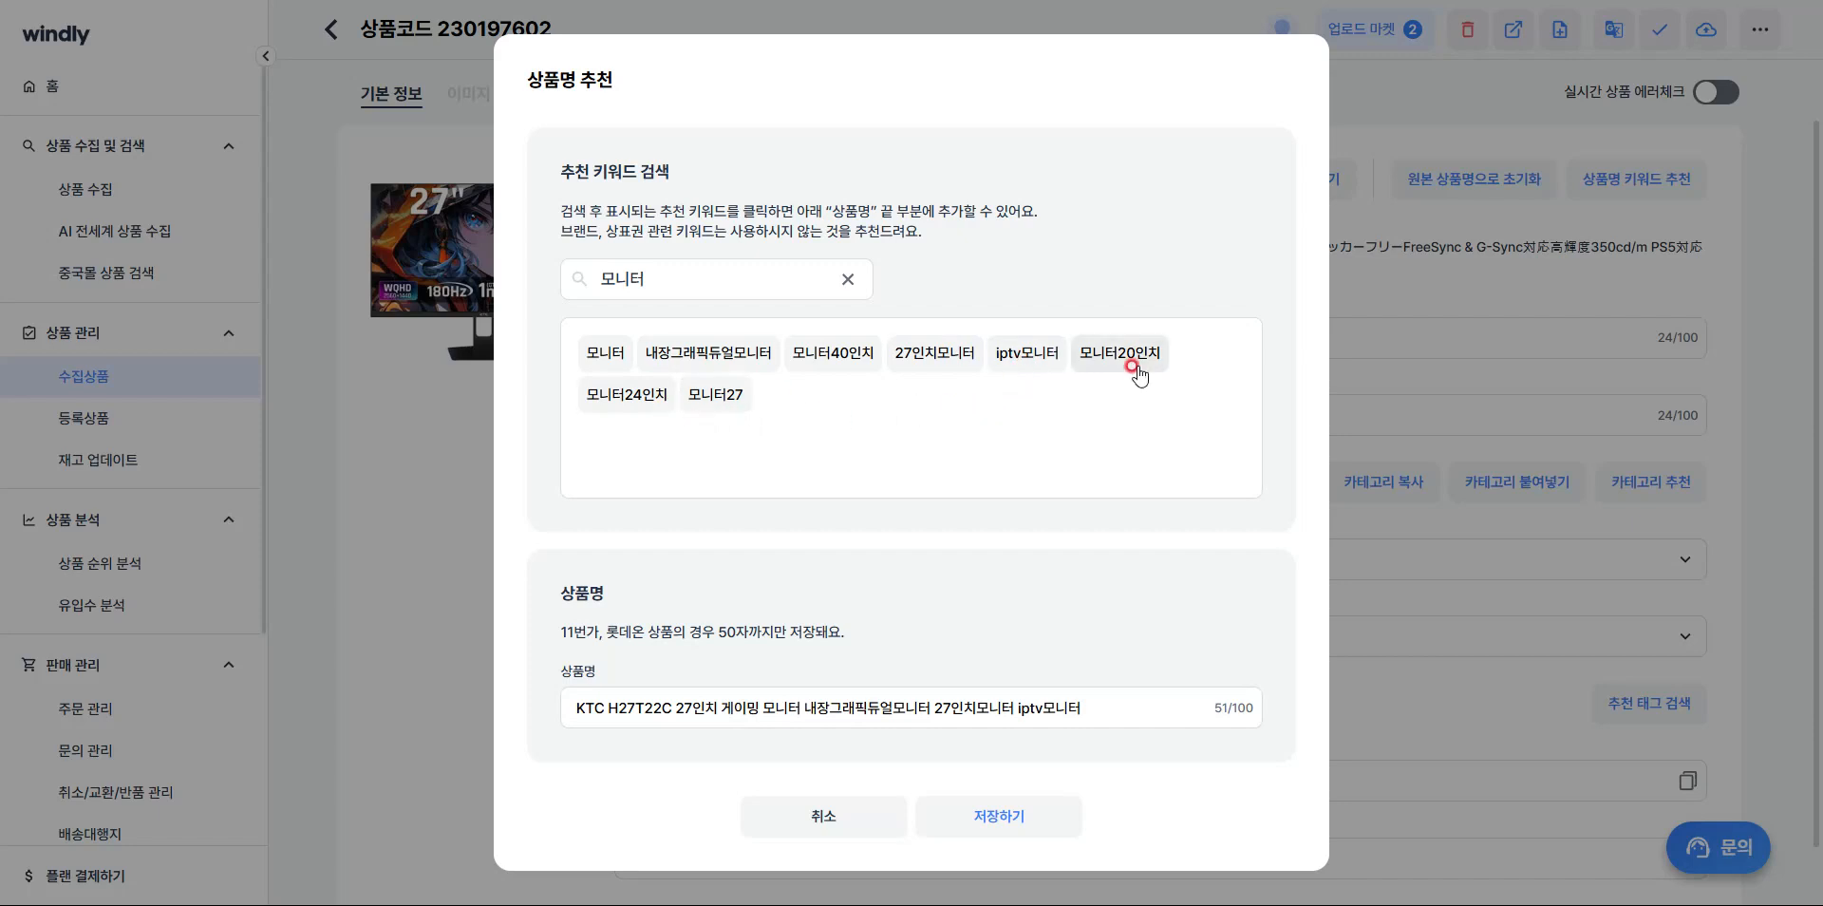
left_click(710, 401)
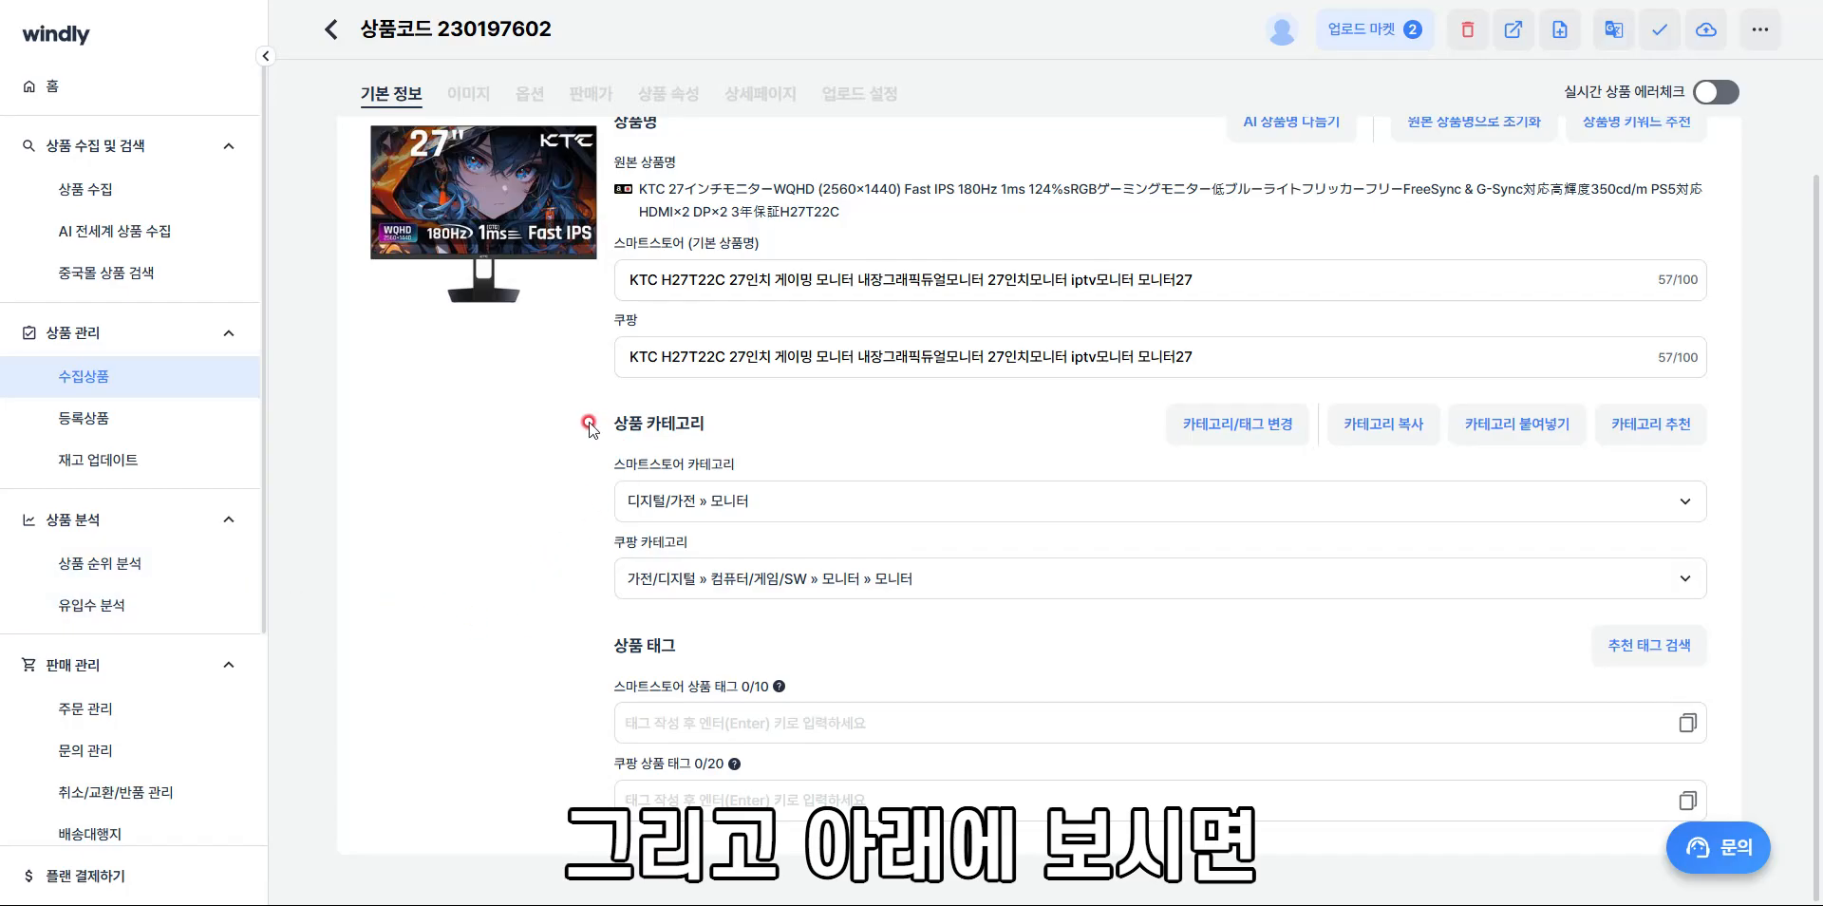
left_click_drag(594, 428, 744, 438)
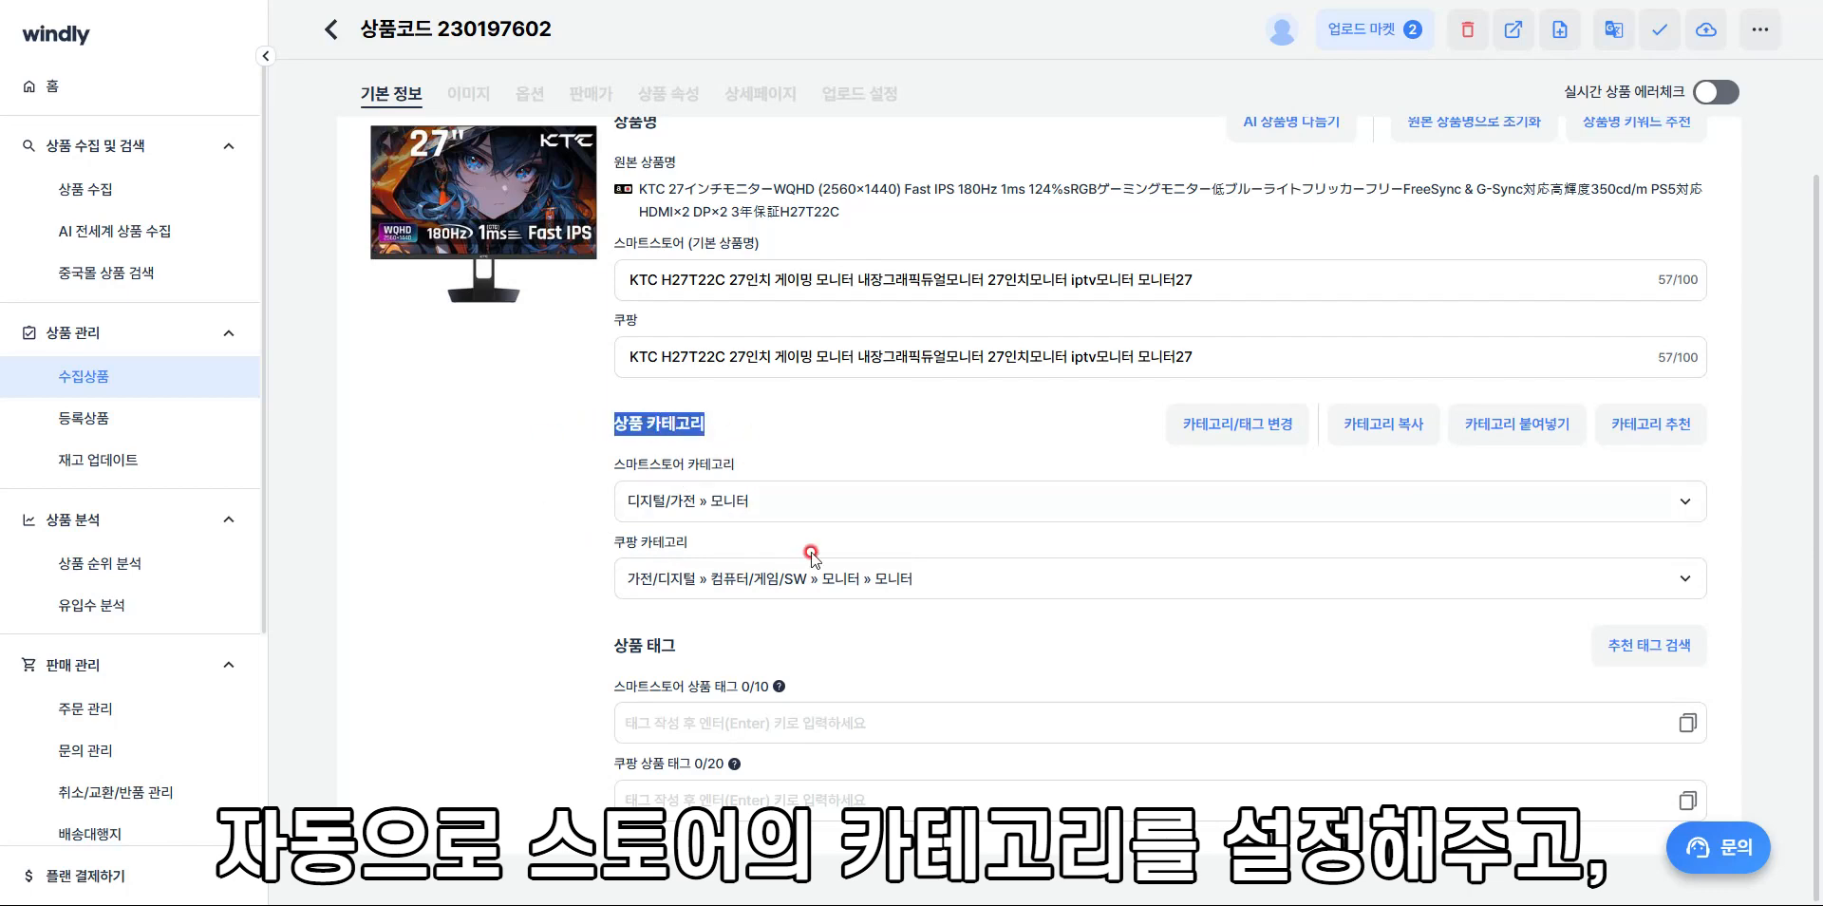
left_click(594, 670)
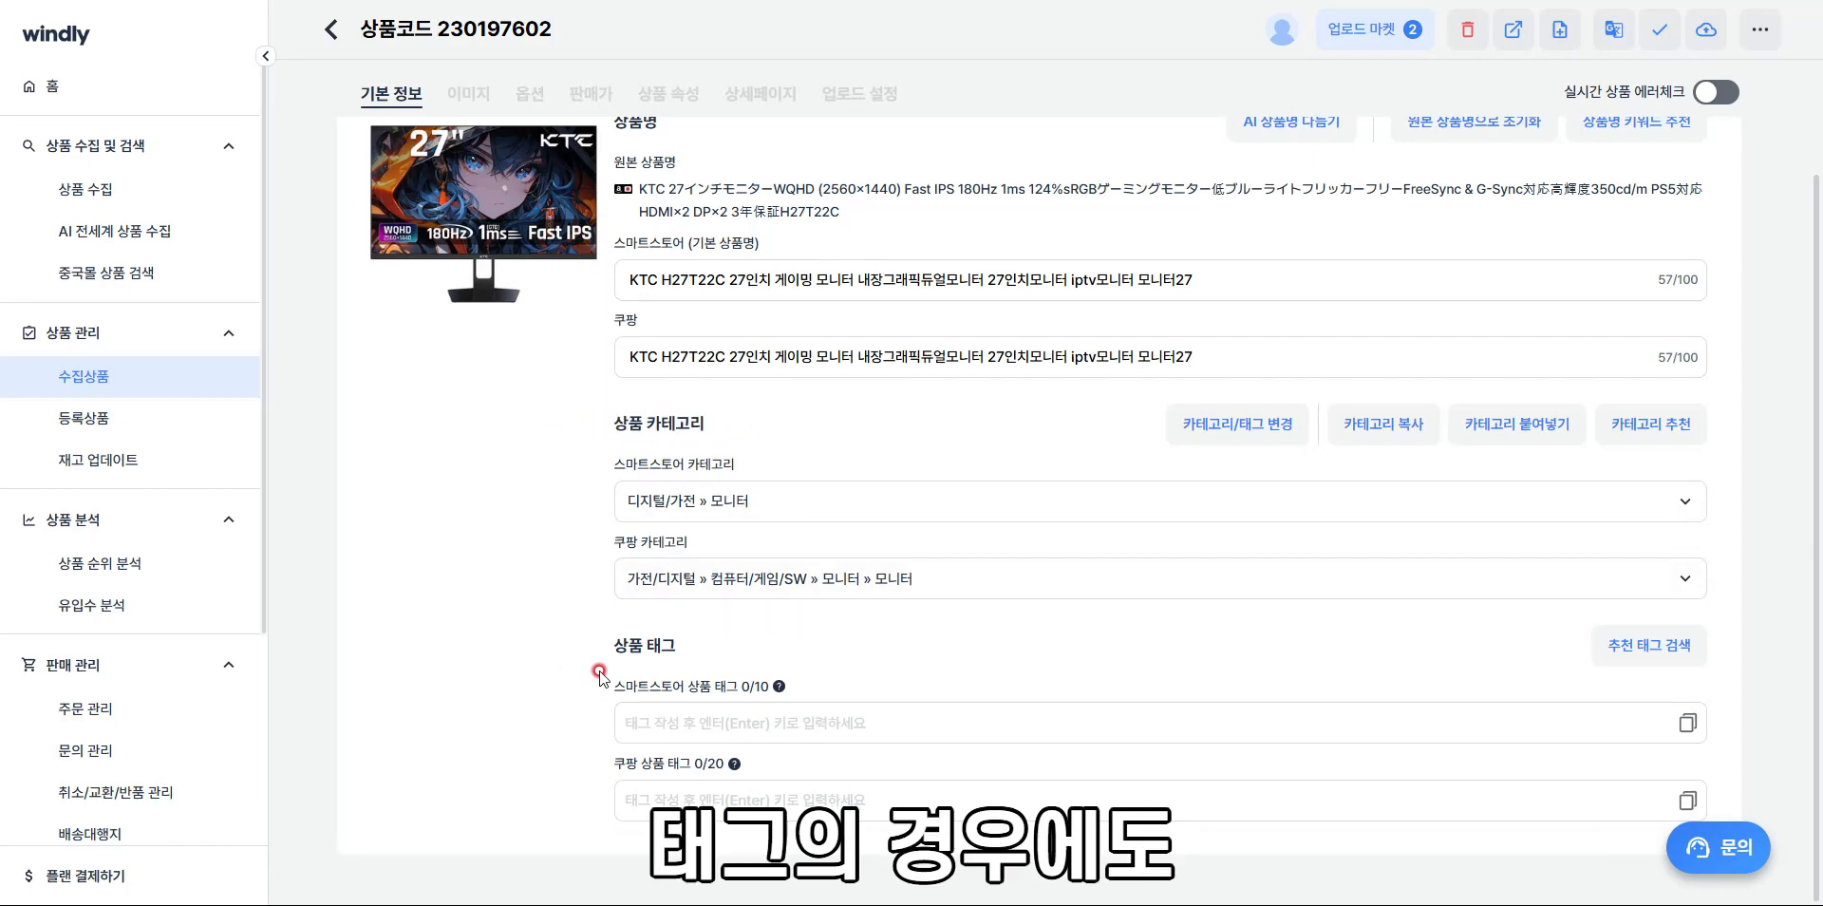
Search the recommended tags for 모니터 and save 게이밍용, 슬림한디자인, 스피커내장 and 가성비좋은 as product tags
left_click(1669, 655)
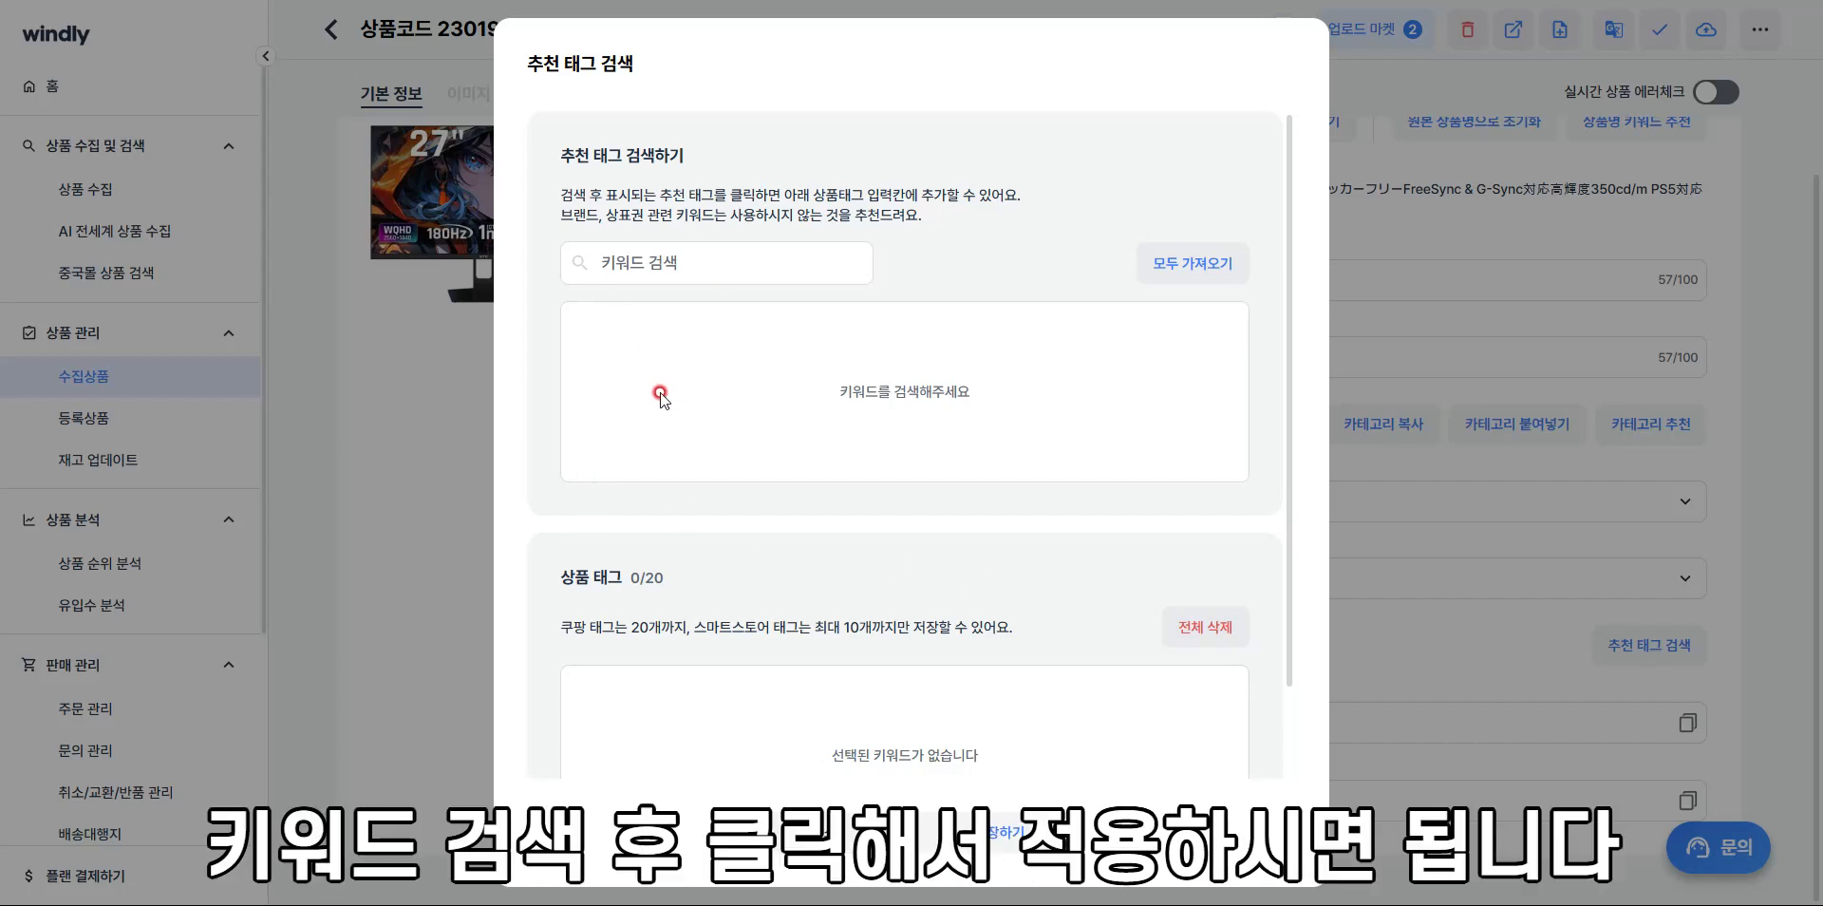
left_click(662, 258)
type("모니터")
key("Return")
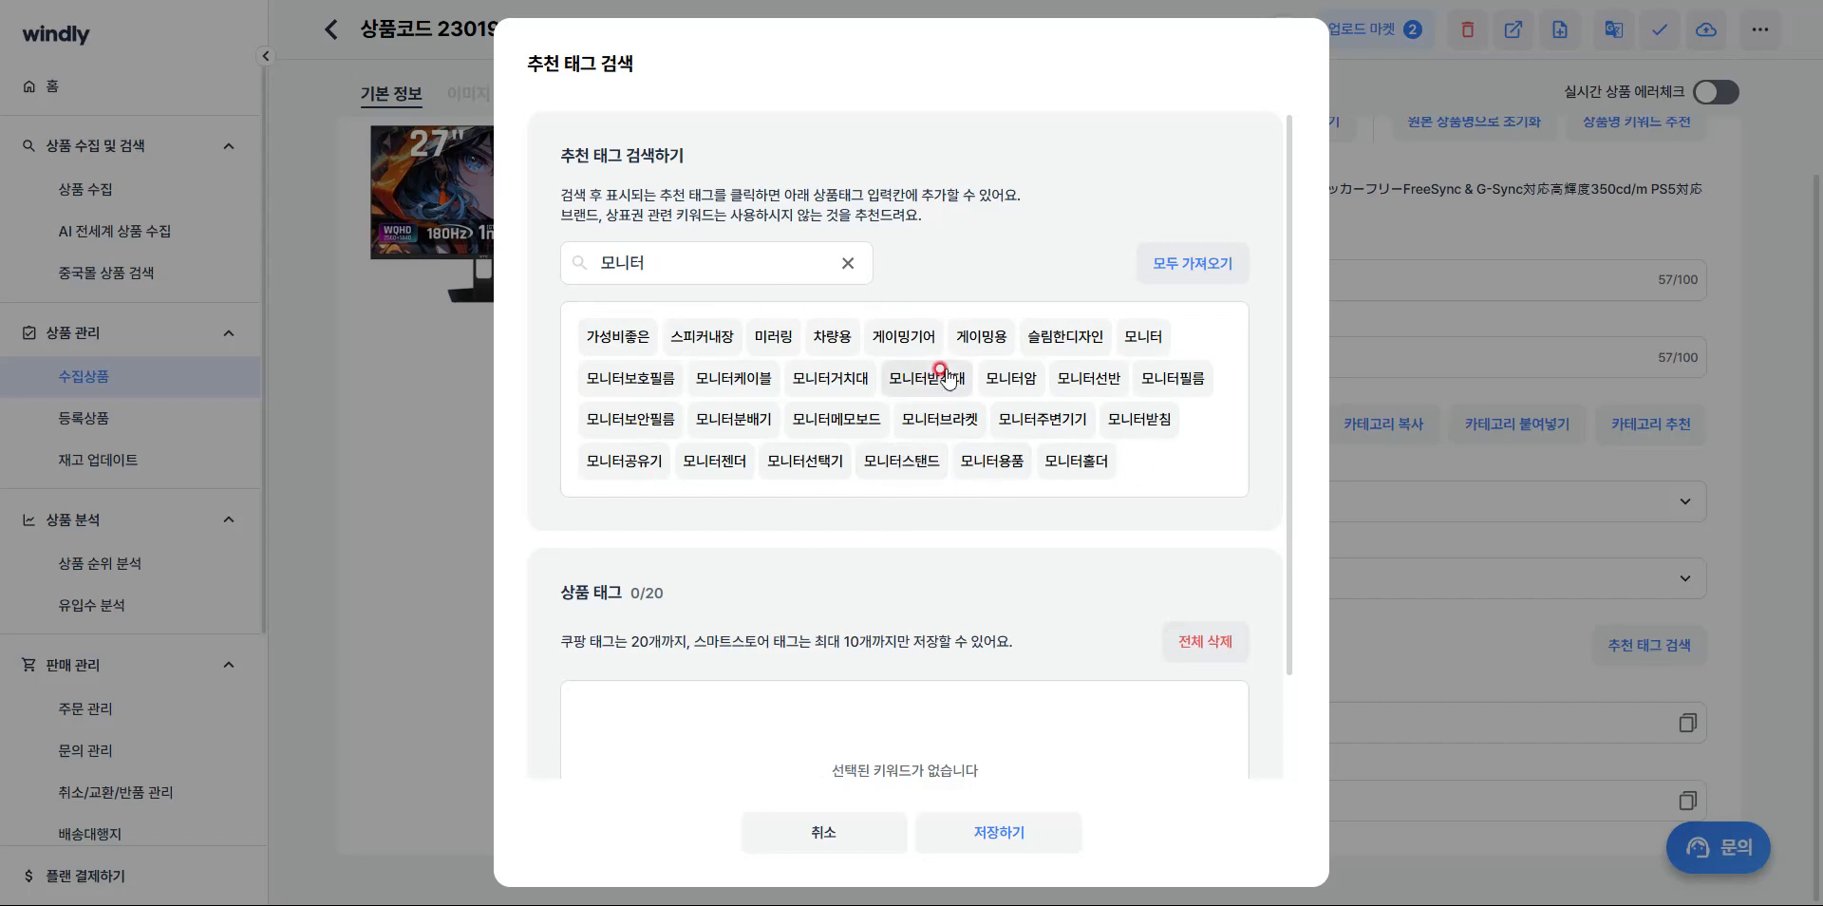
left_click(970, 348)
left_click(971, 348)
scroll(968, 378, "down", 1)
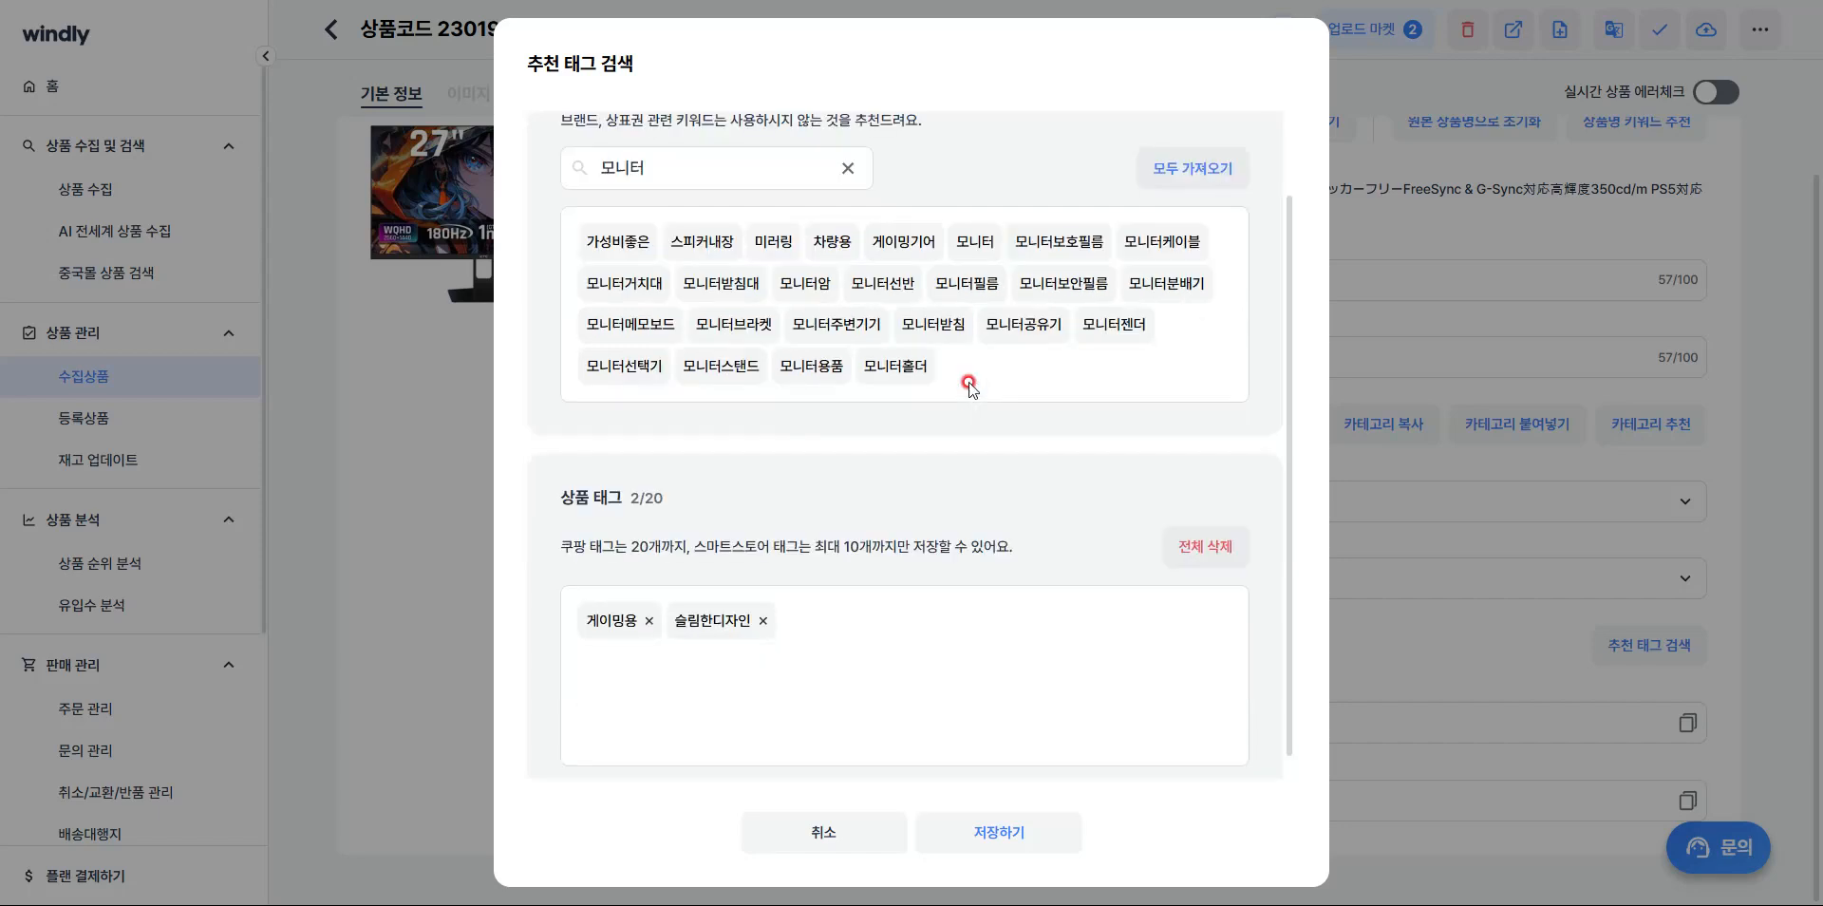
left_click(725, 252)
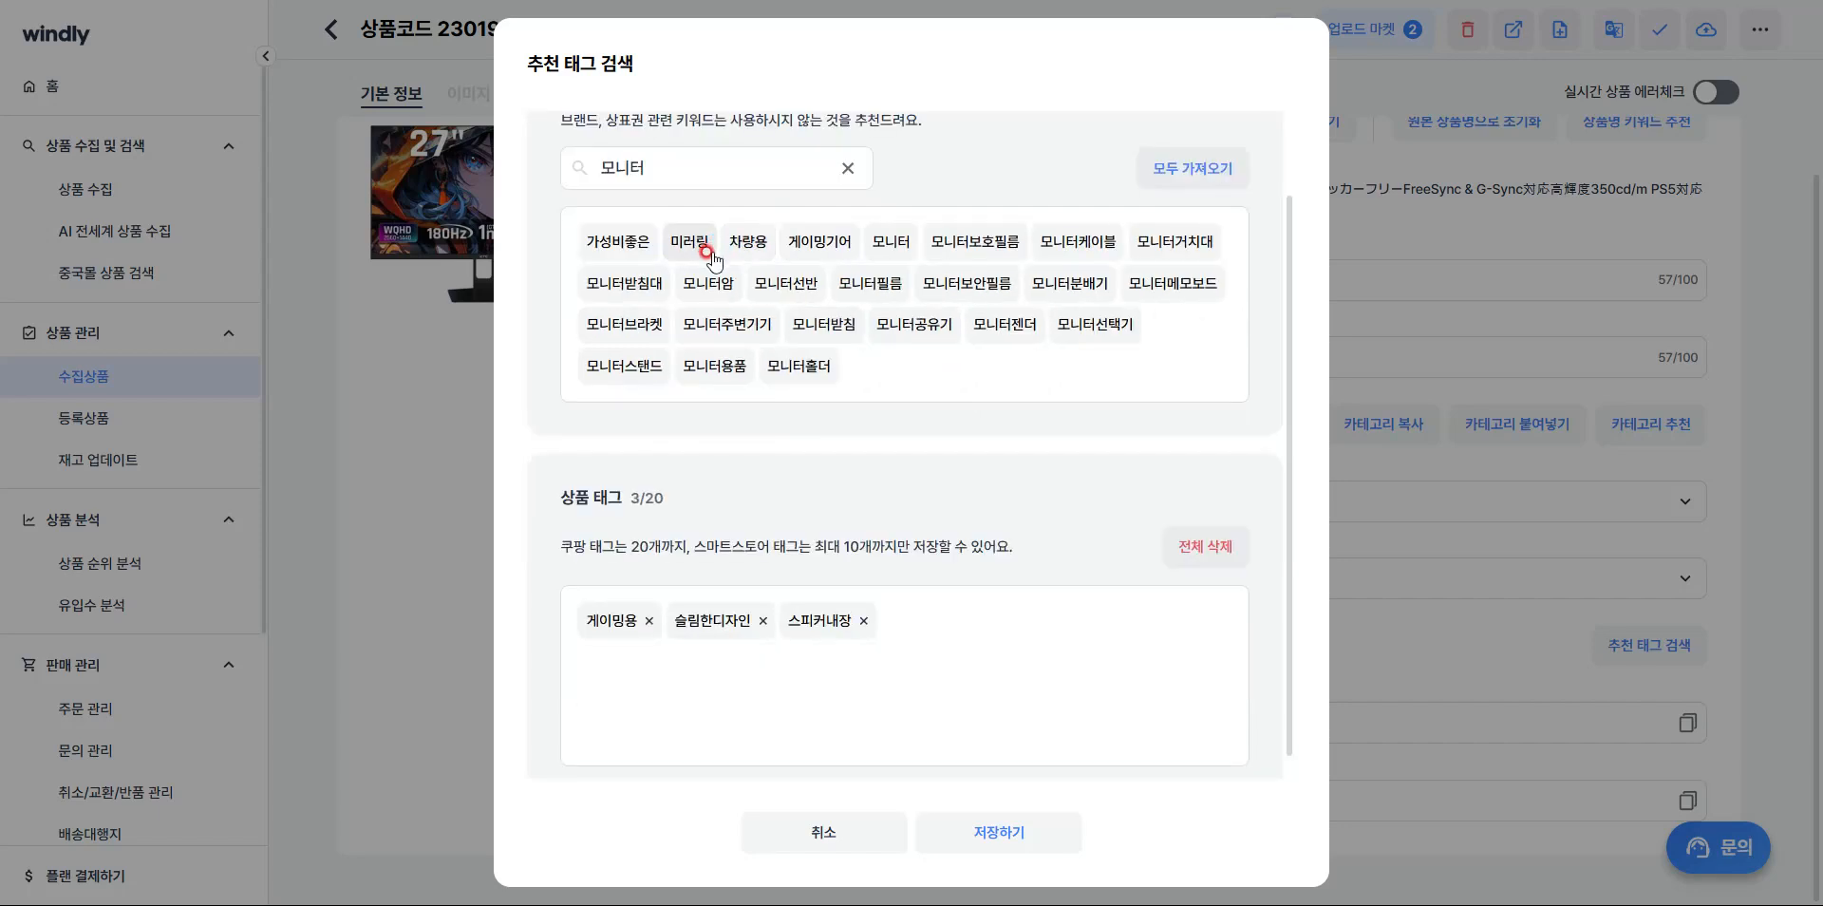
left_click(612, 241)
left_click(999, 832)
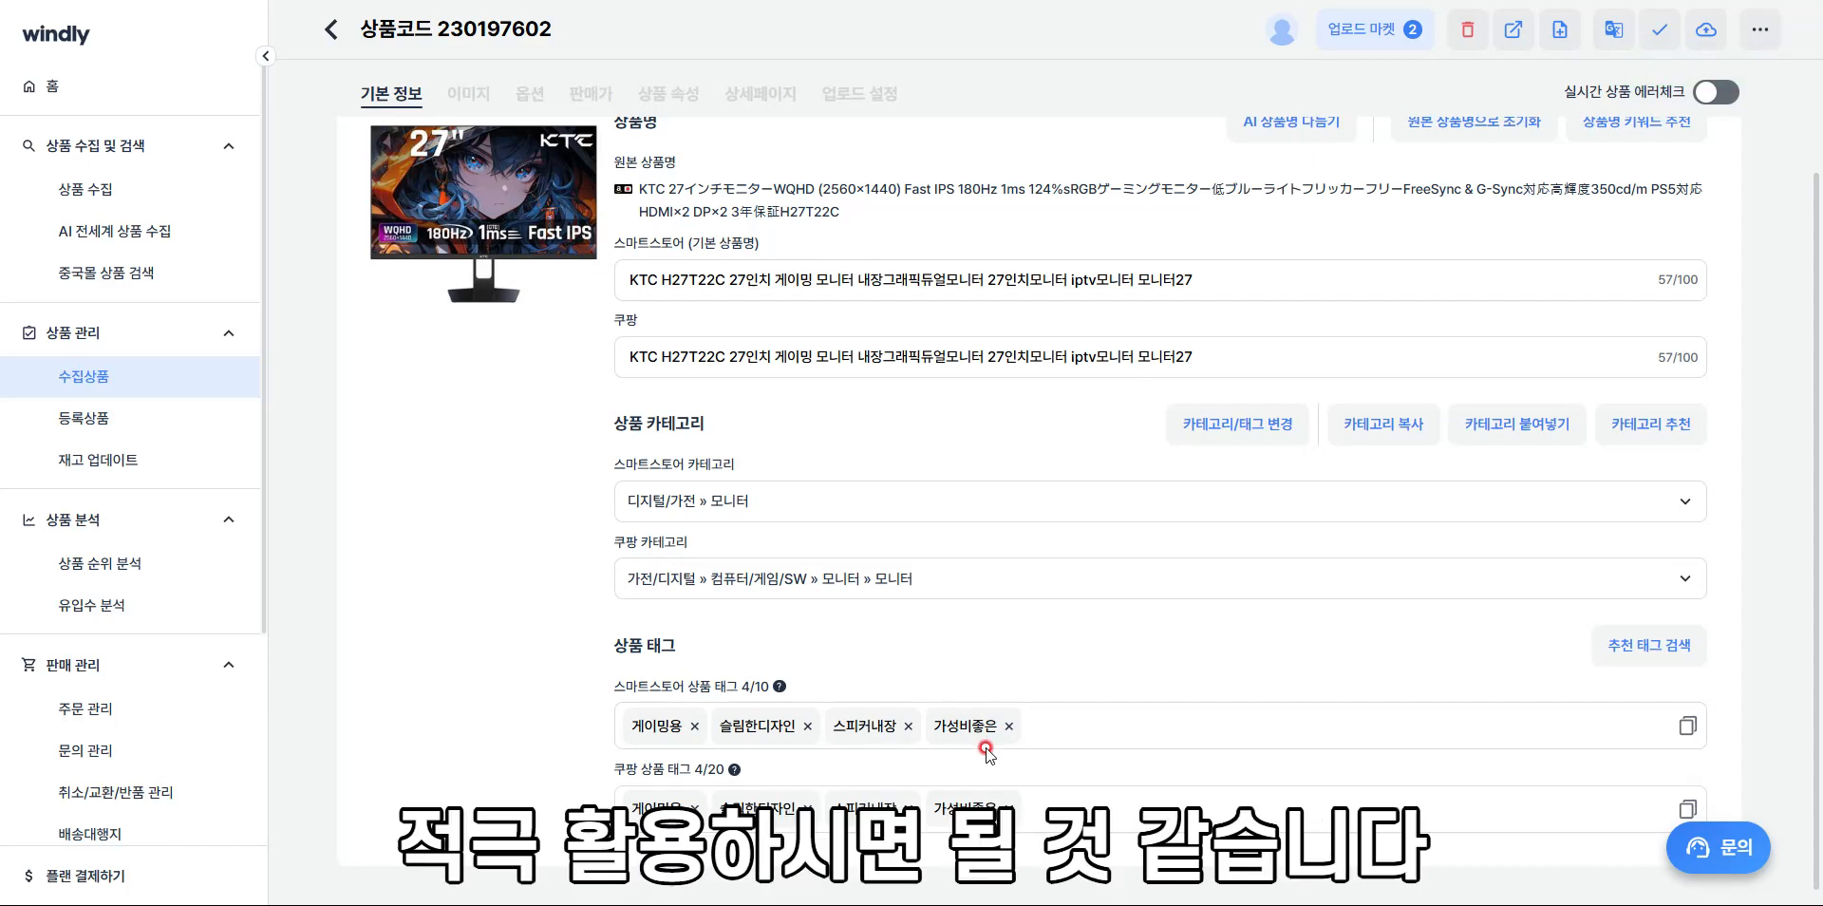
In the product's images, try the second image as the main image and move the original one back to first place
scroll(987, 753, "up", 1)
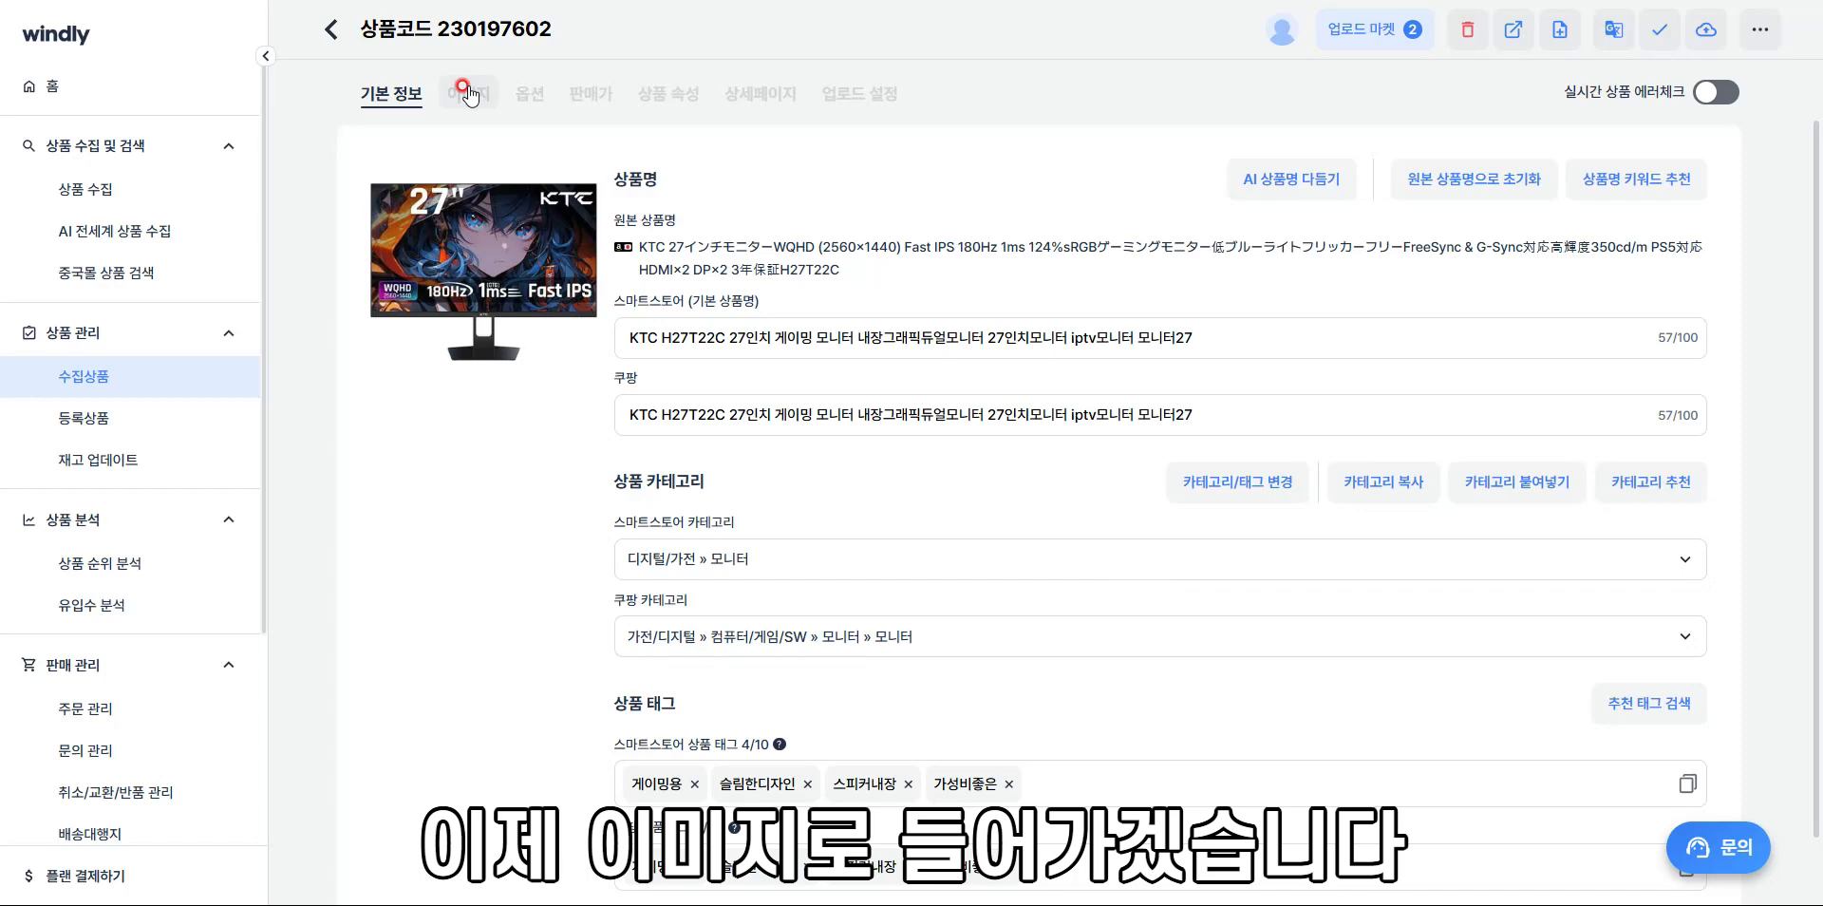
left_click(468, 93)
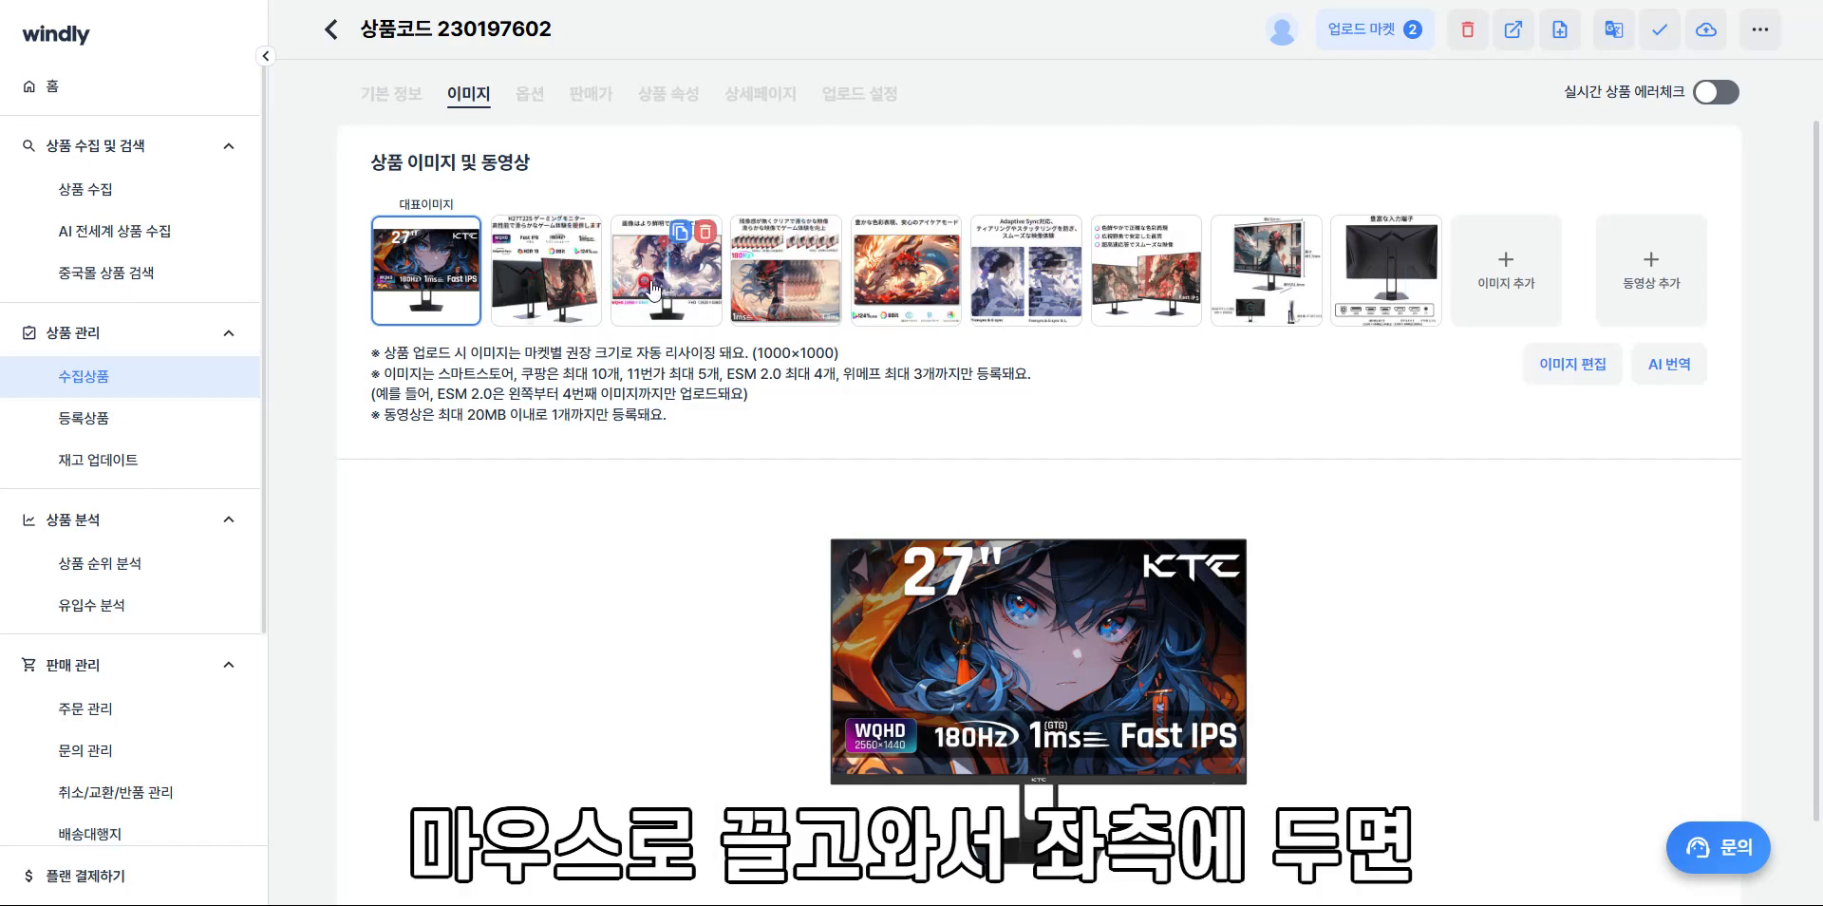
left_click_drag(568, 275, 415, 288)
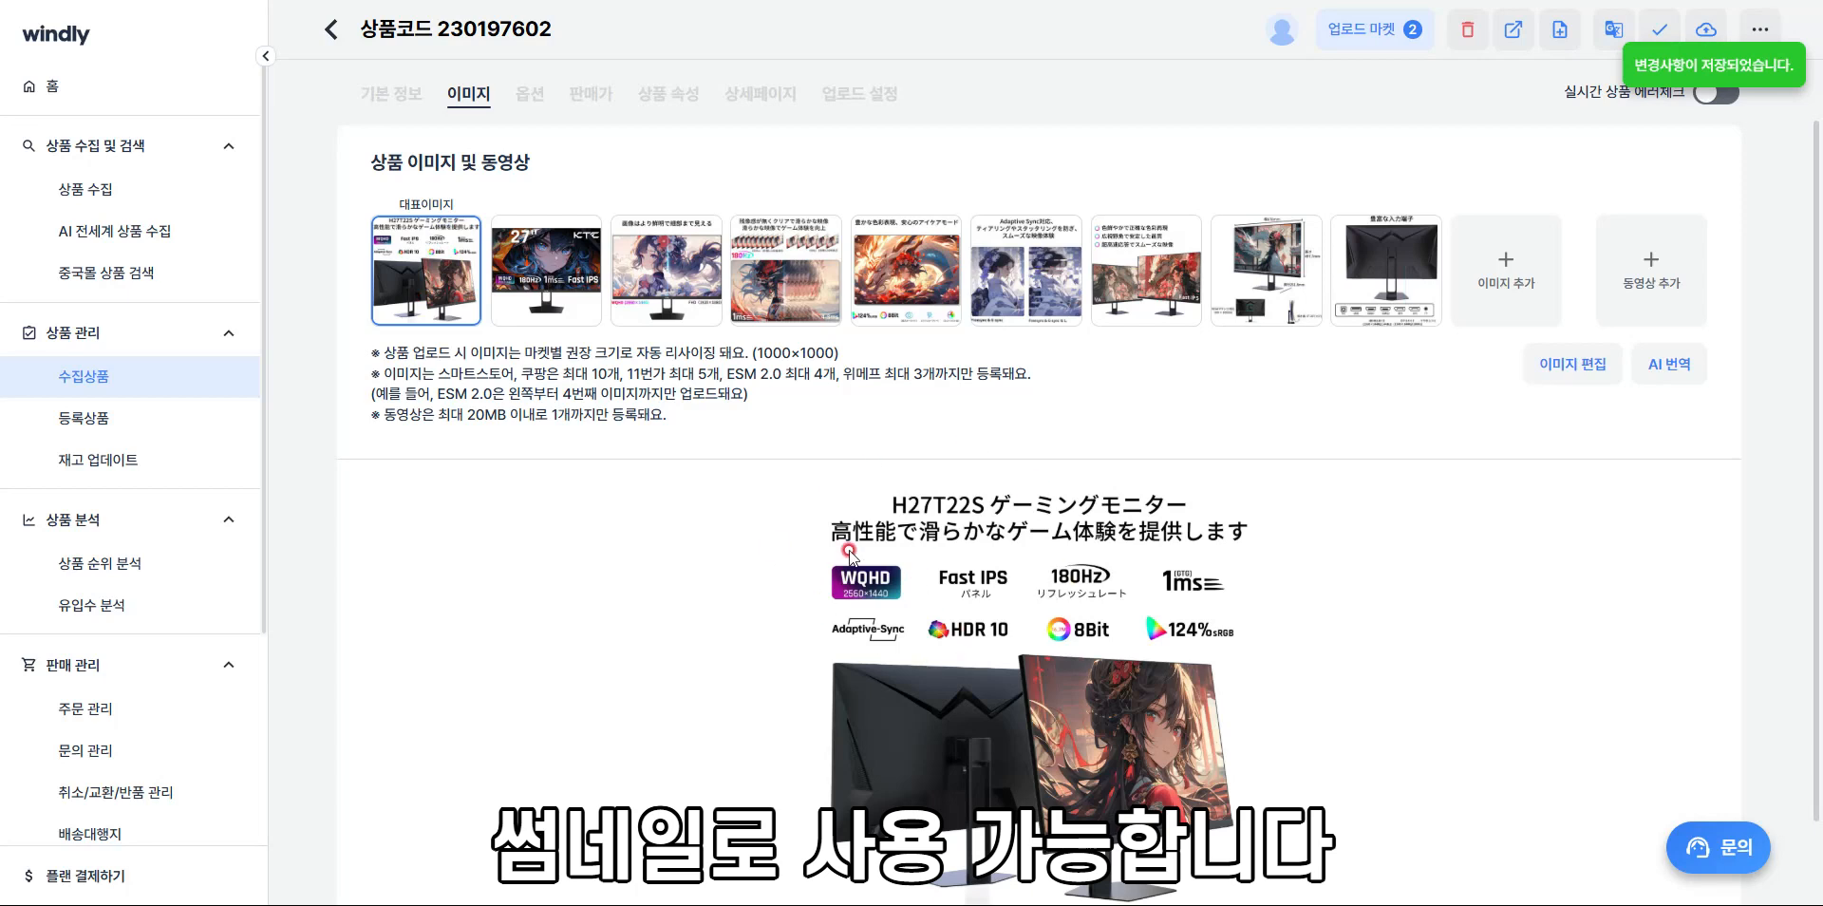
left_click_drag(546, 270, 424, 280)
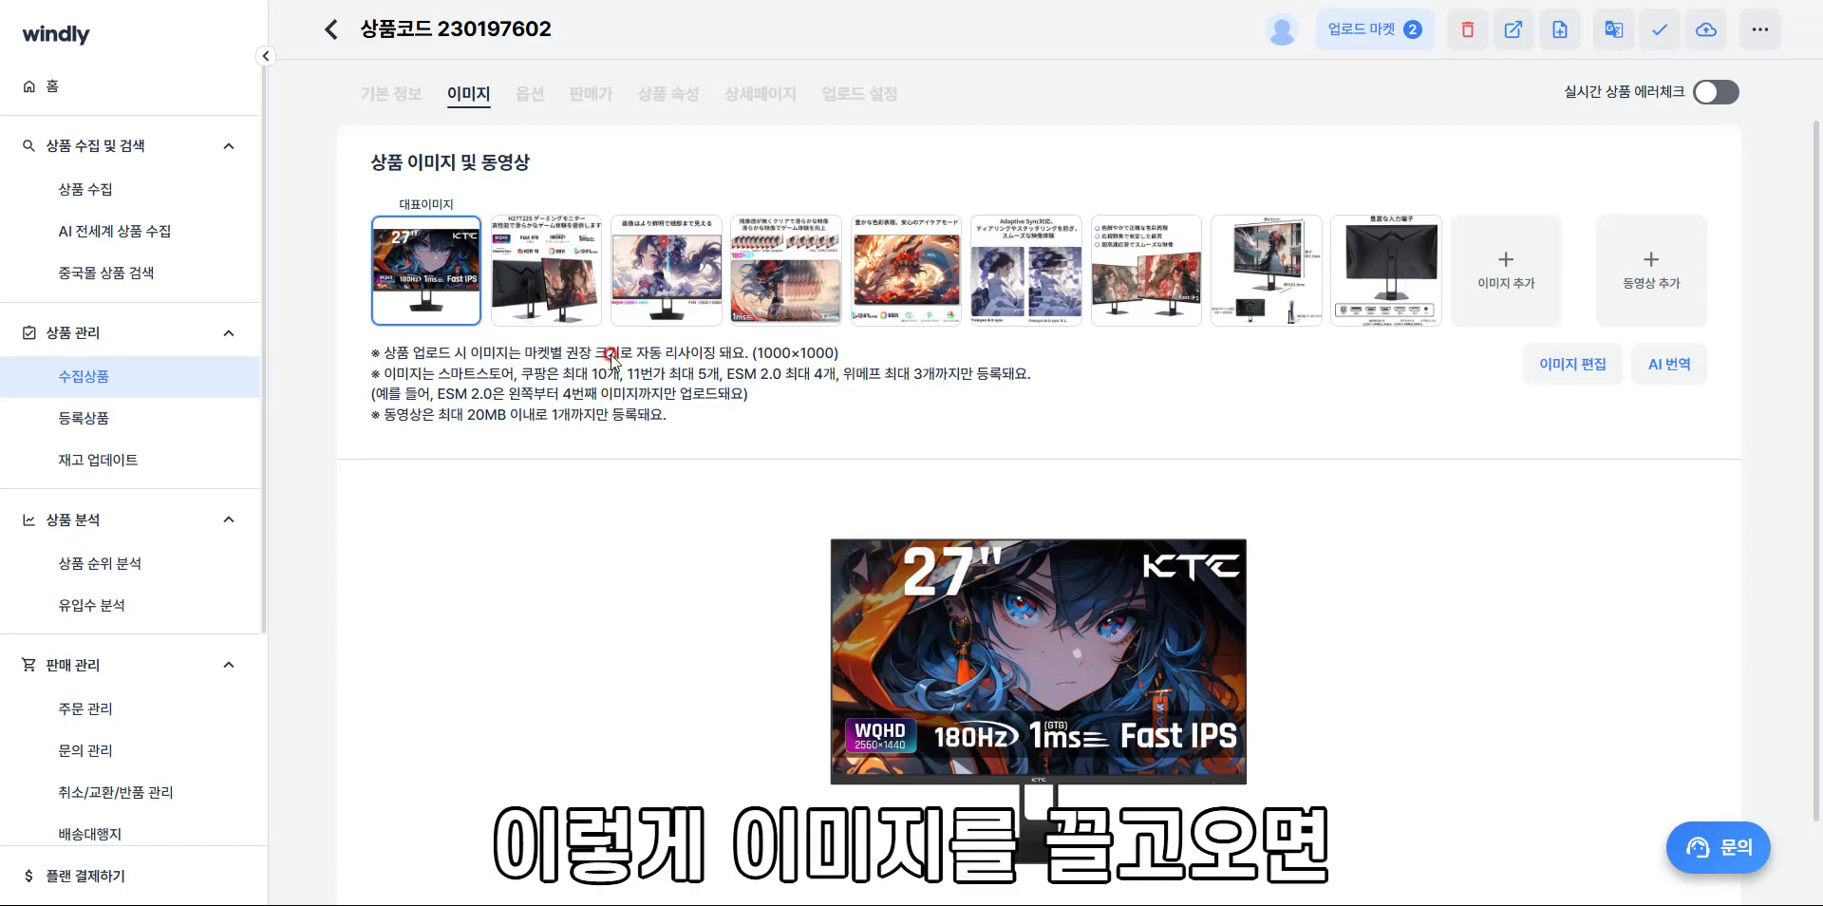
Open AI image translation and run the partial translation on the third product image through to the translation review
left_click(549, 306)
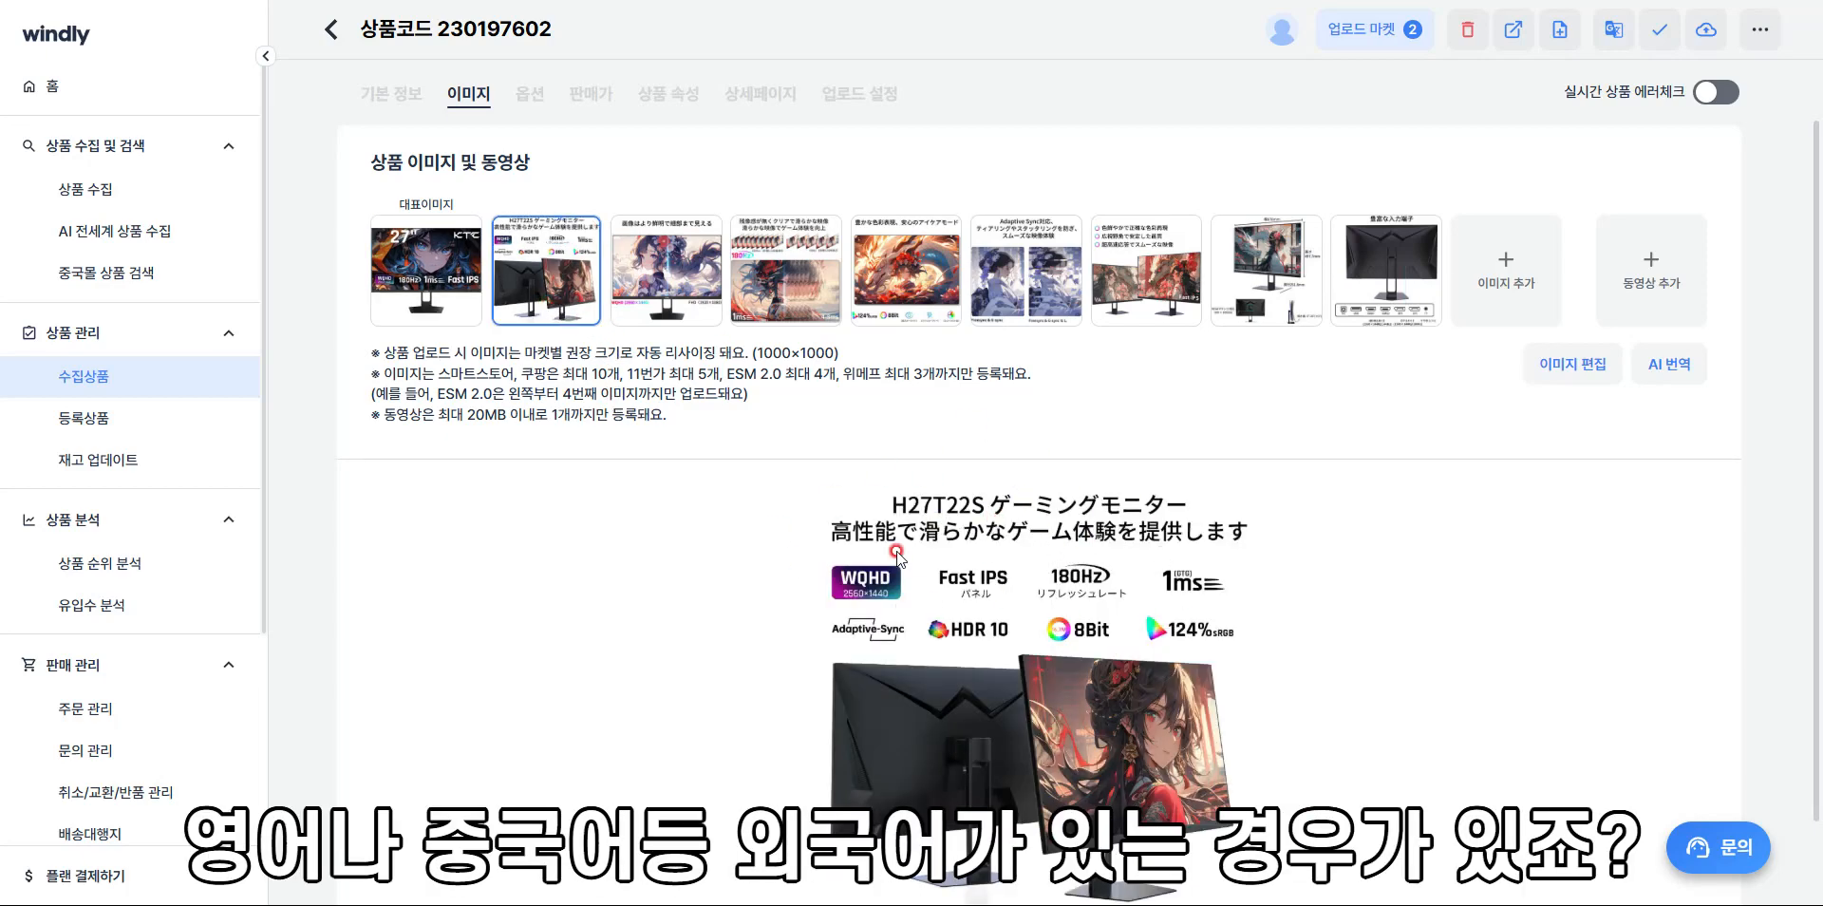
left_click(1689, 373)
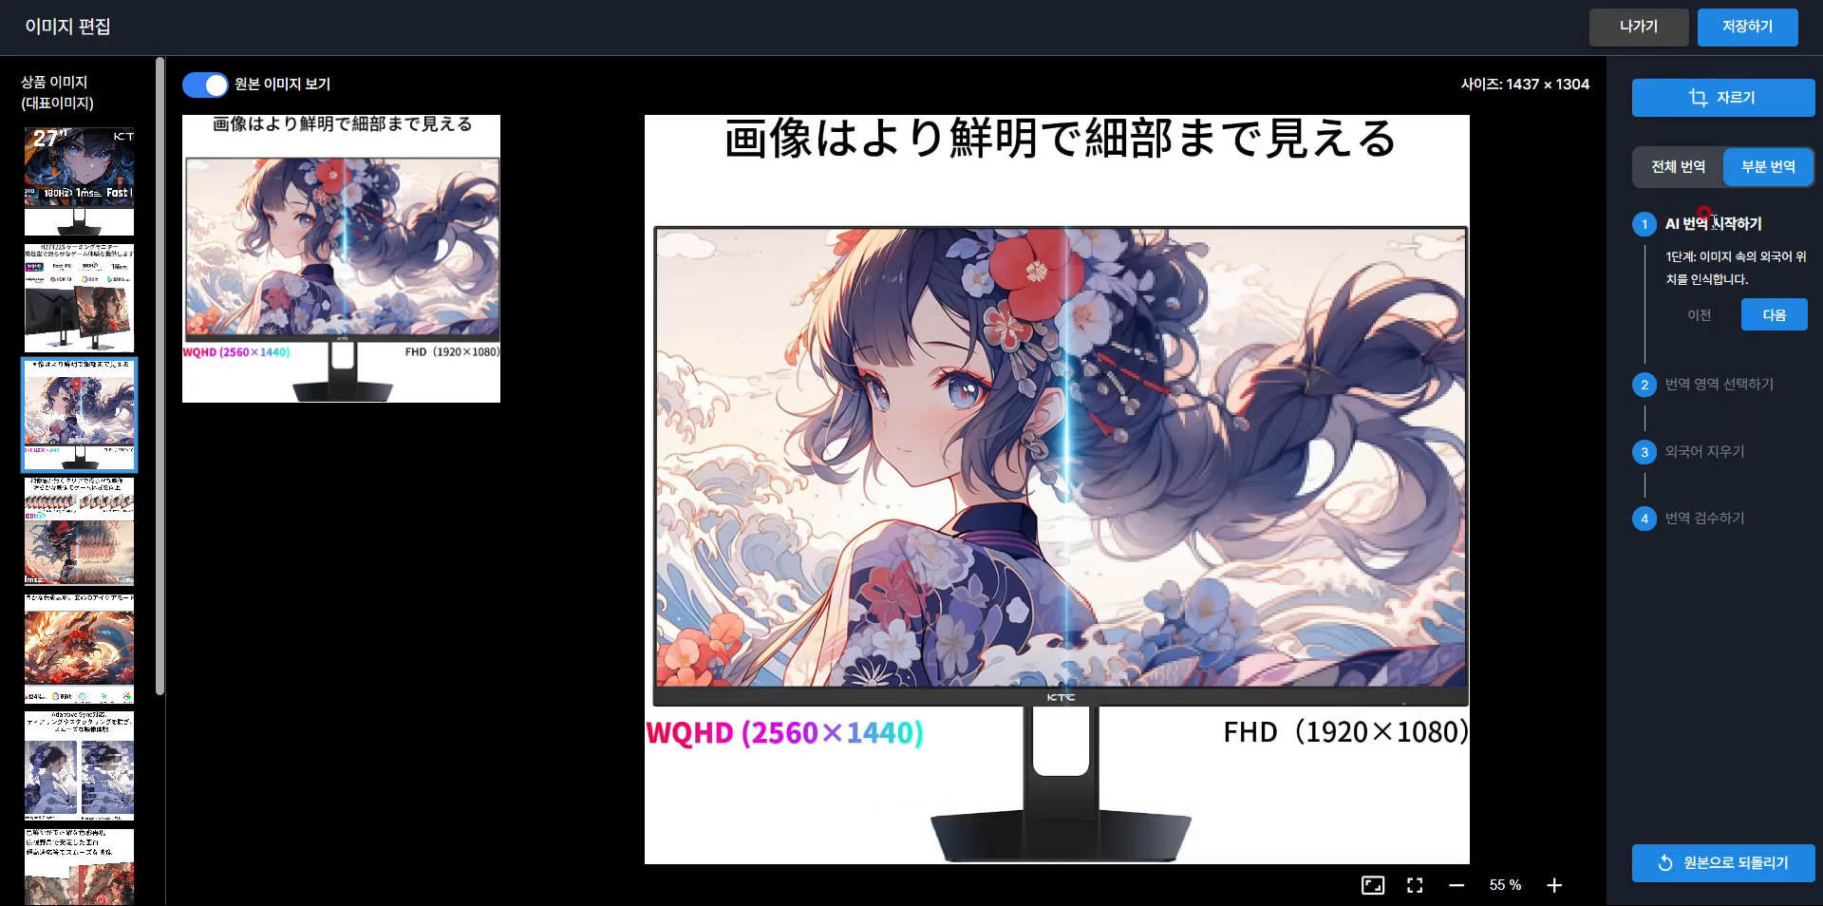
left_click(1775, 313)
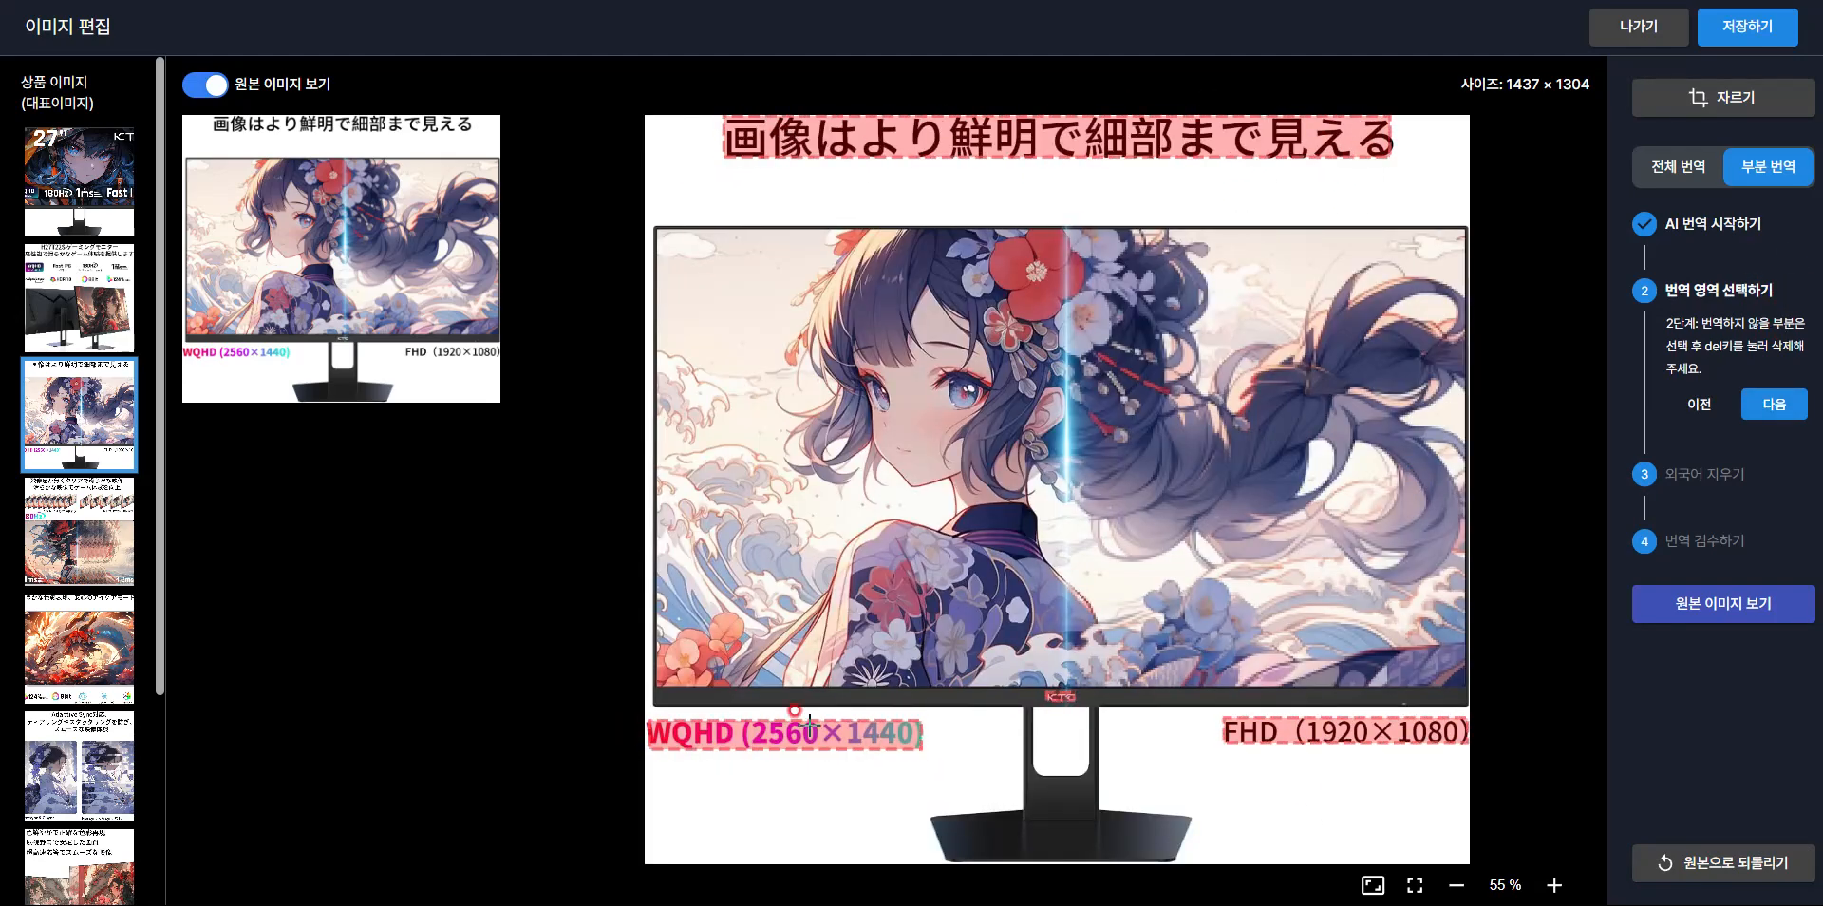
left_click(1775, 403)
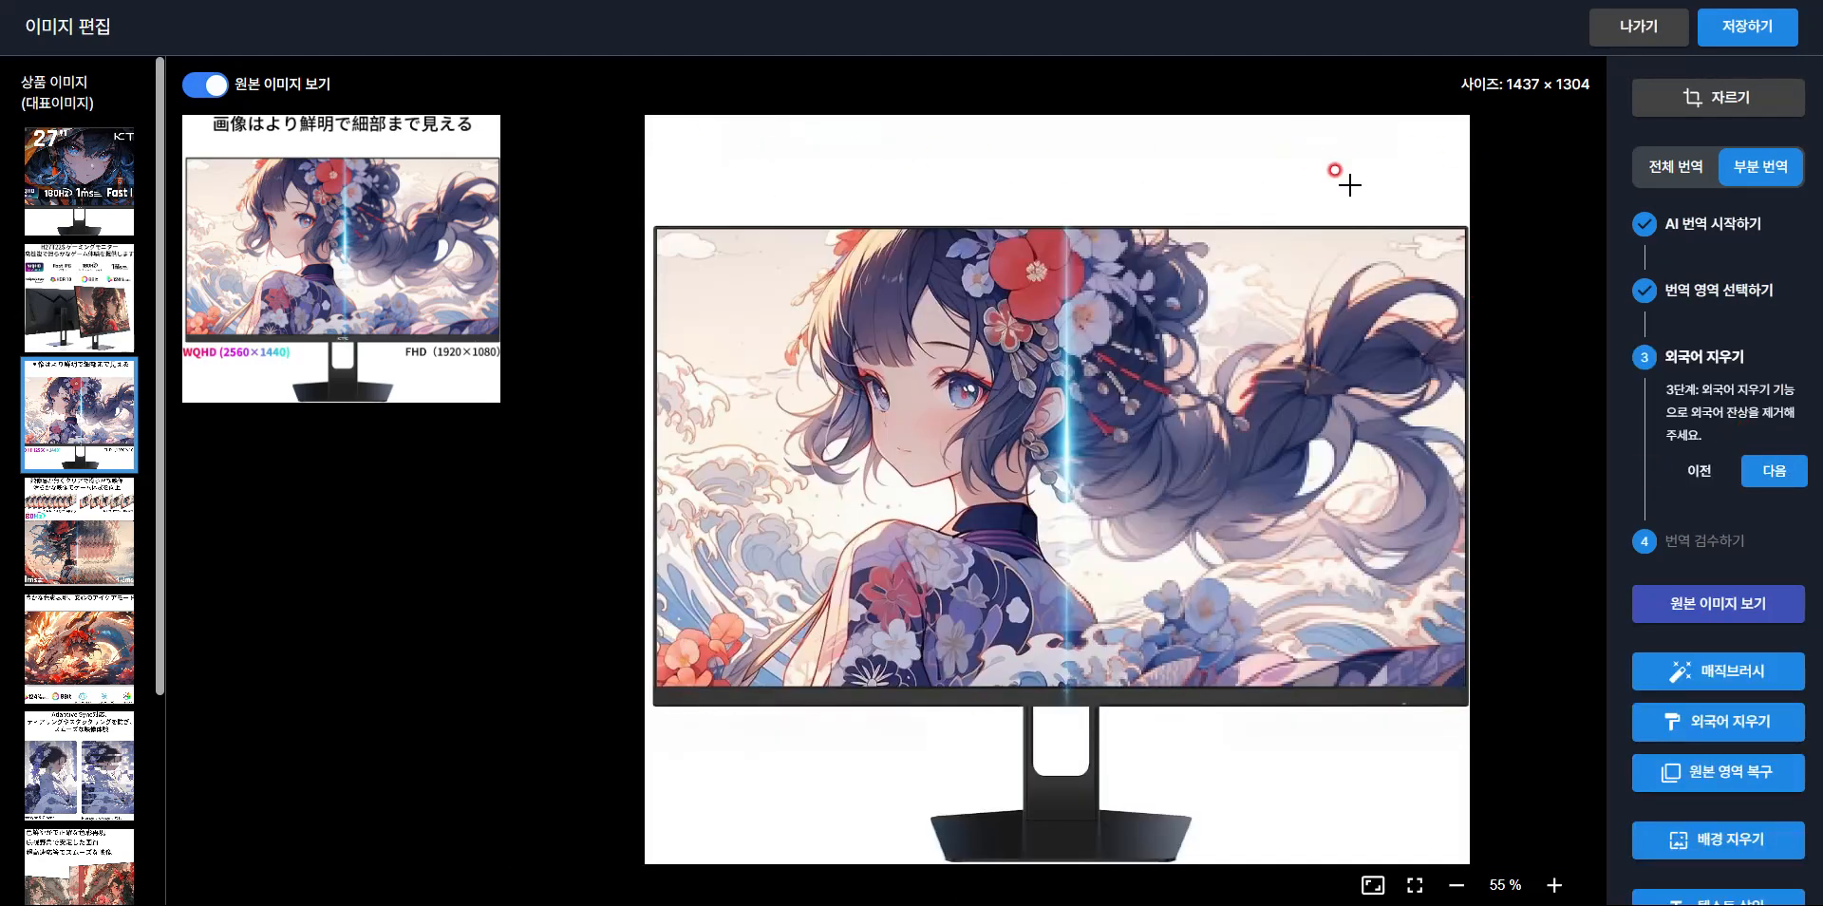
left_click(1774, 470)
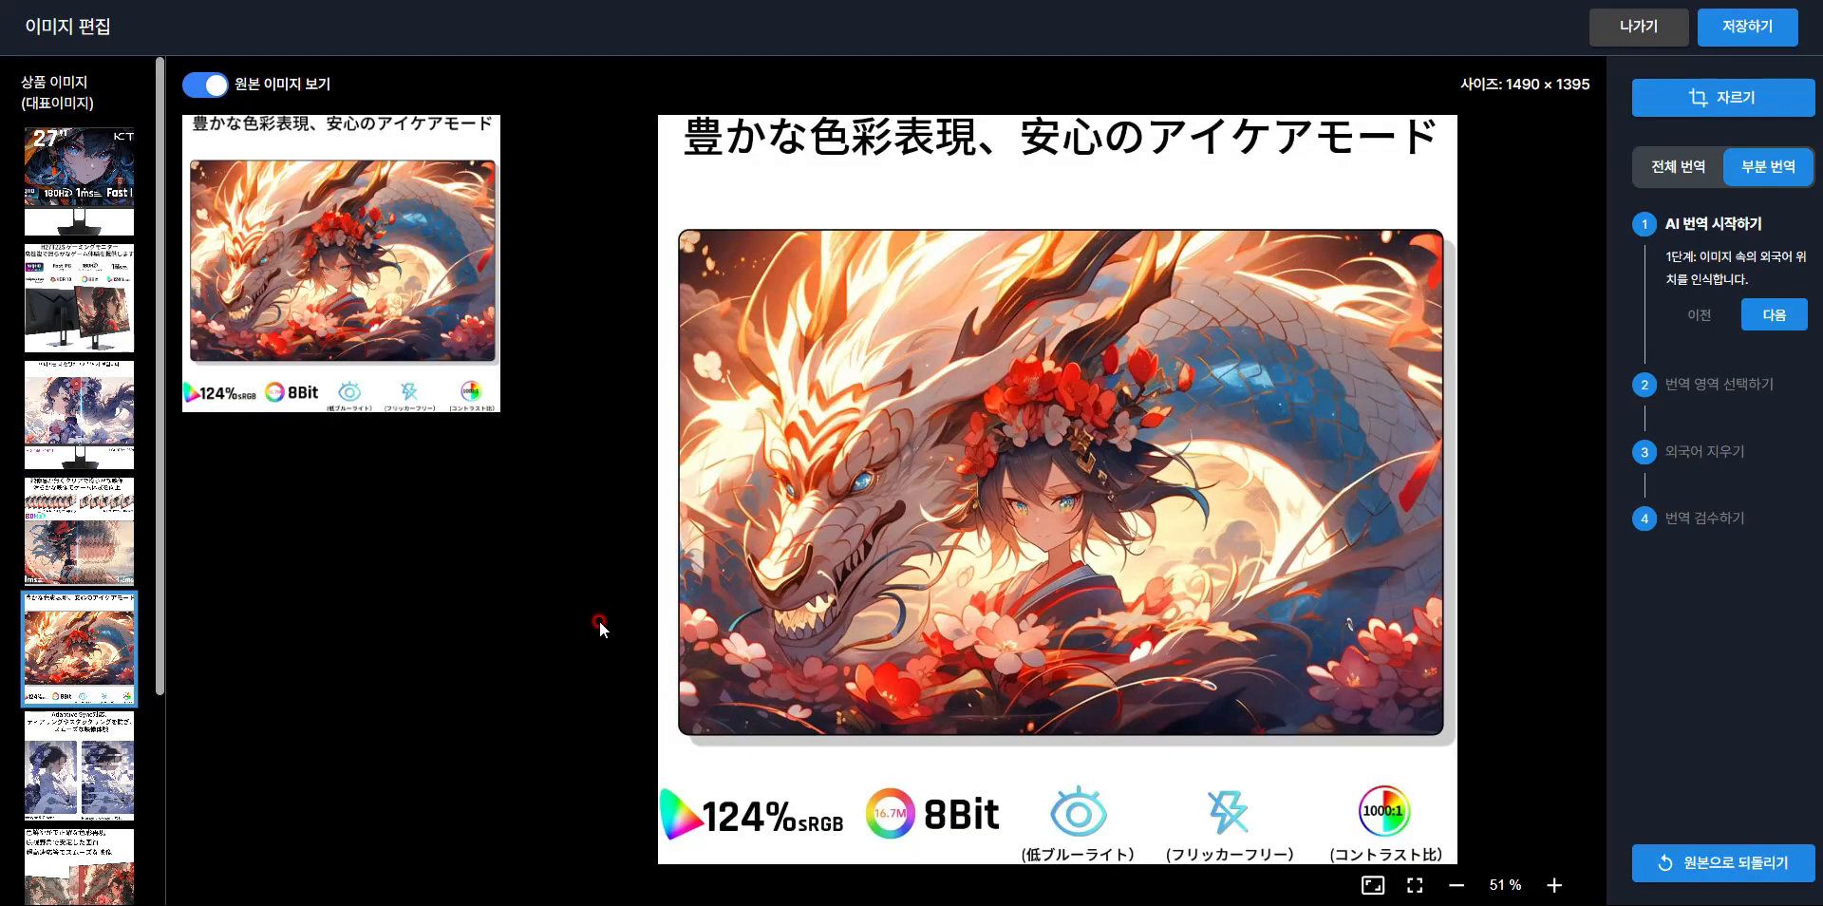
Start the partial translation on the dragon image and accept all recognised text areas for translation
left_click(1774, 315)
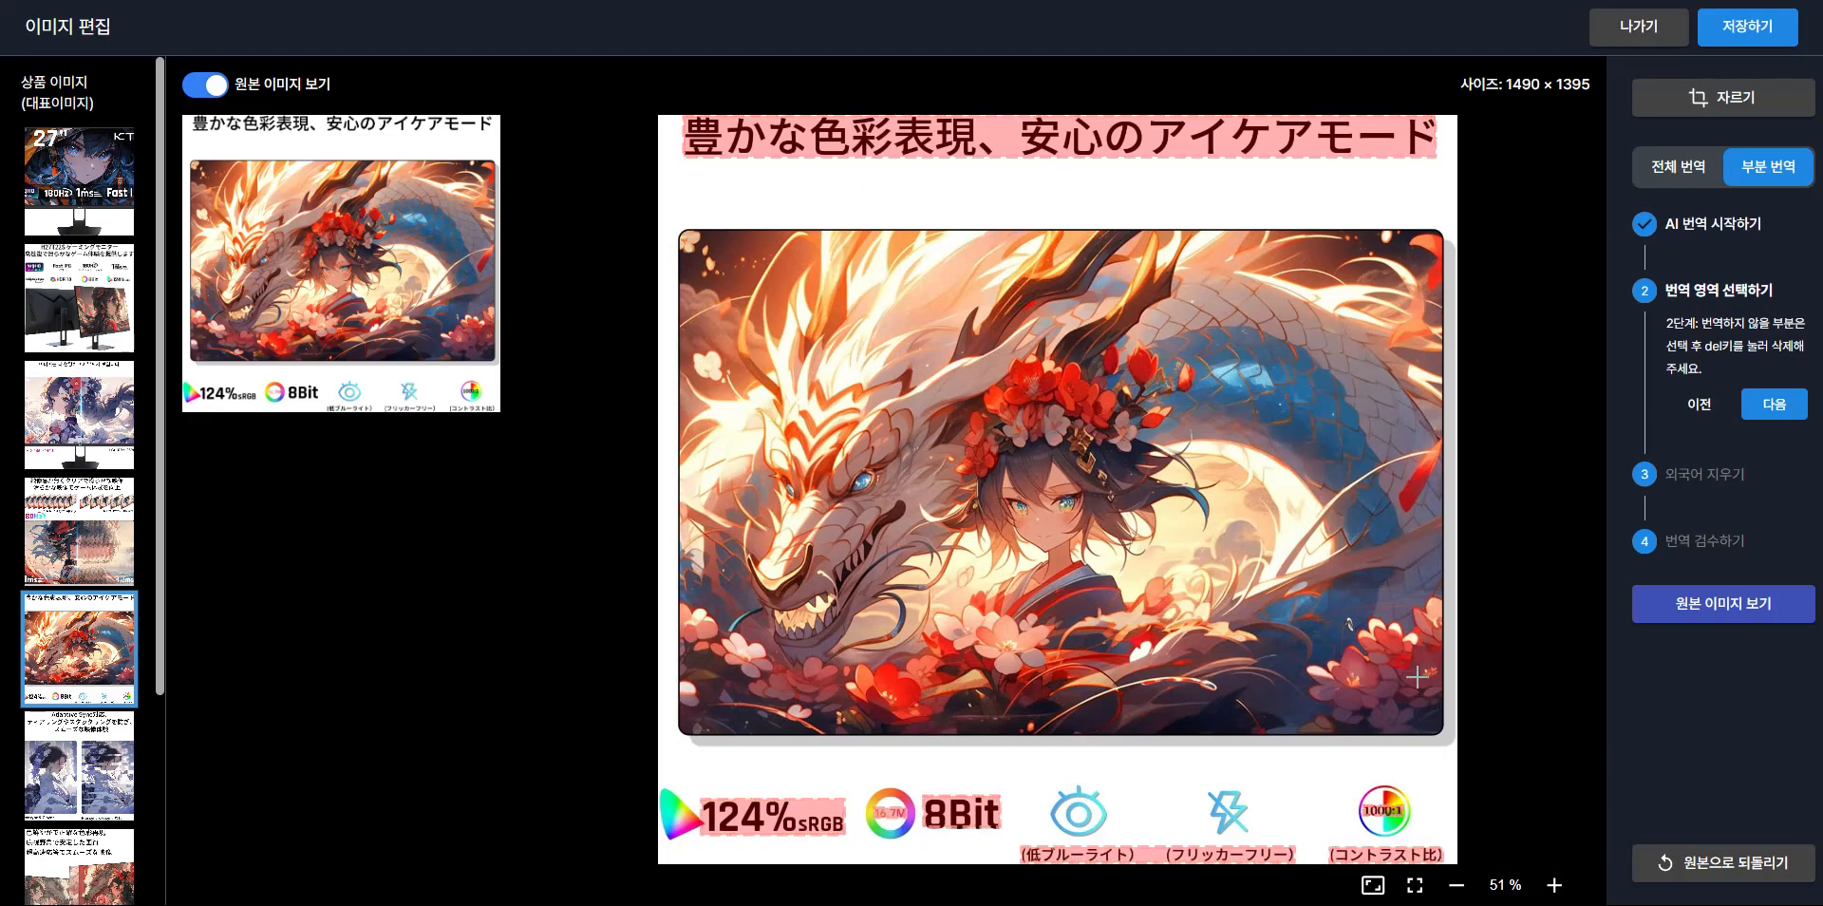
left_click(1774, 404)
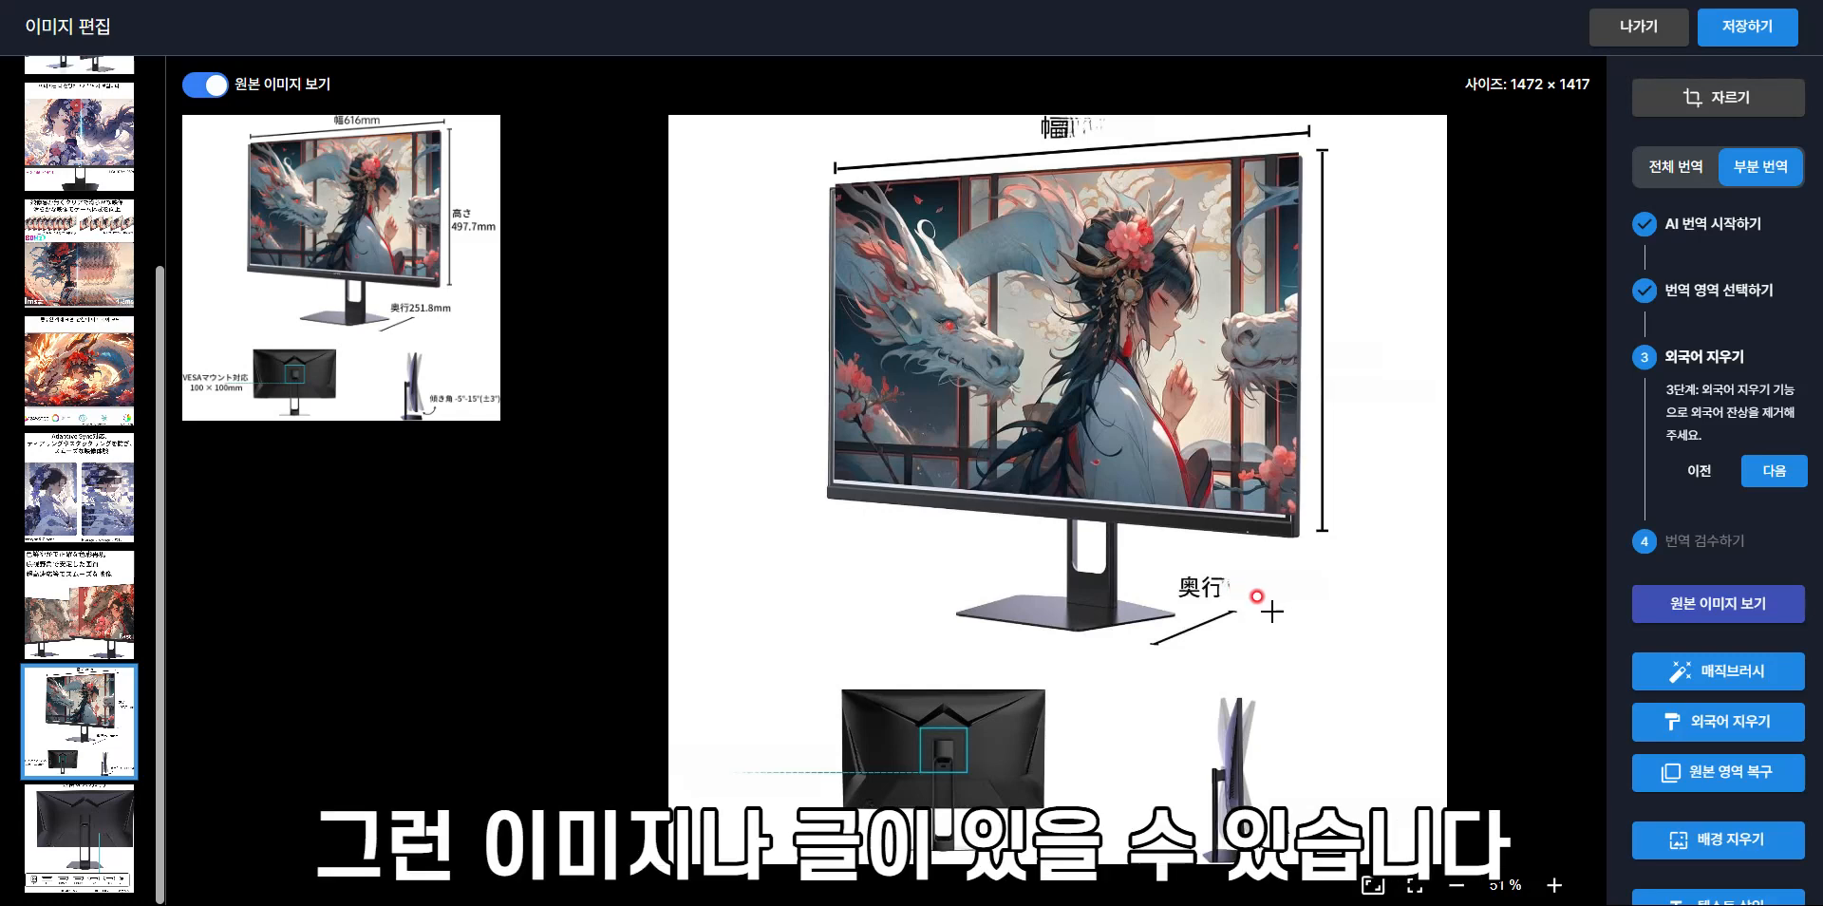
Use the magic brush to erase the depth label, its line and the monitor's rear view from the dimensions image
left_click(1727, 676)
mouse_move(1178, 580)
left_mouse_down()
mouse_move(1221, 574)
mouse_move(1215, 598)
mouse_move(1182, 584)
mouse_move(1239, 598)
mouse_move(1150, 646)
left_mouse_up()
mouse_move(813, 691)
left_mouse_down()
mouse_move(1065, 701)
mouse_move(874, 716)
mouse_move(887, 773)
left_mouse_up()
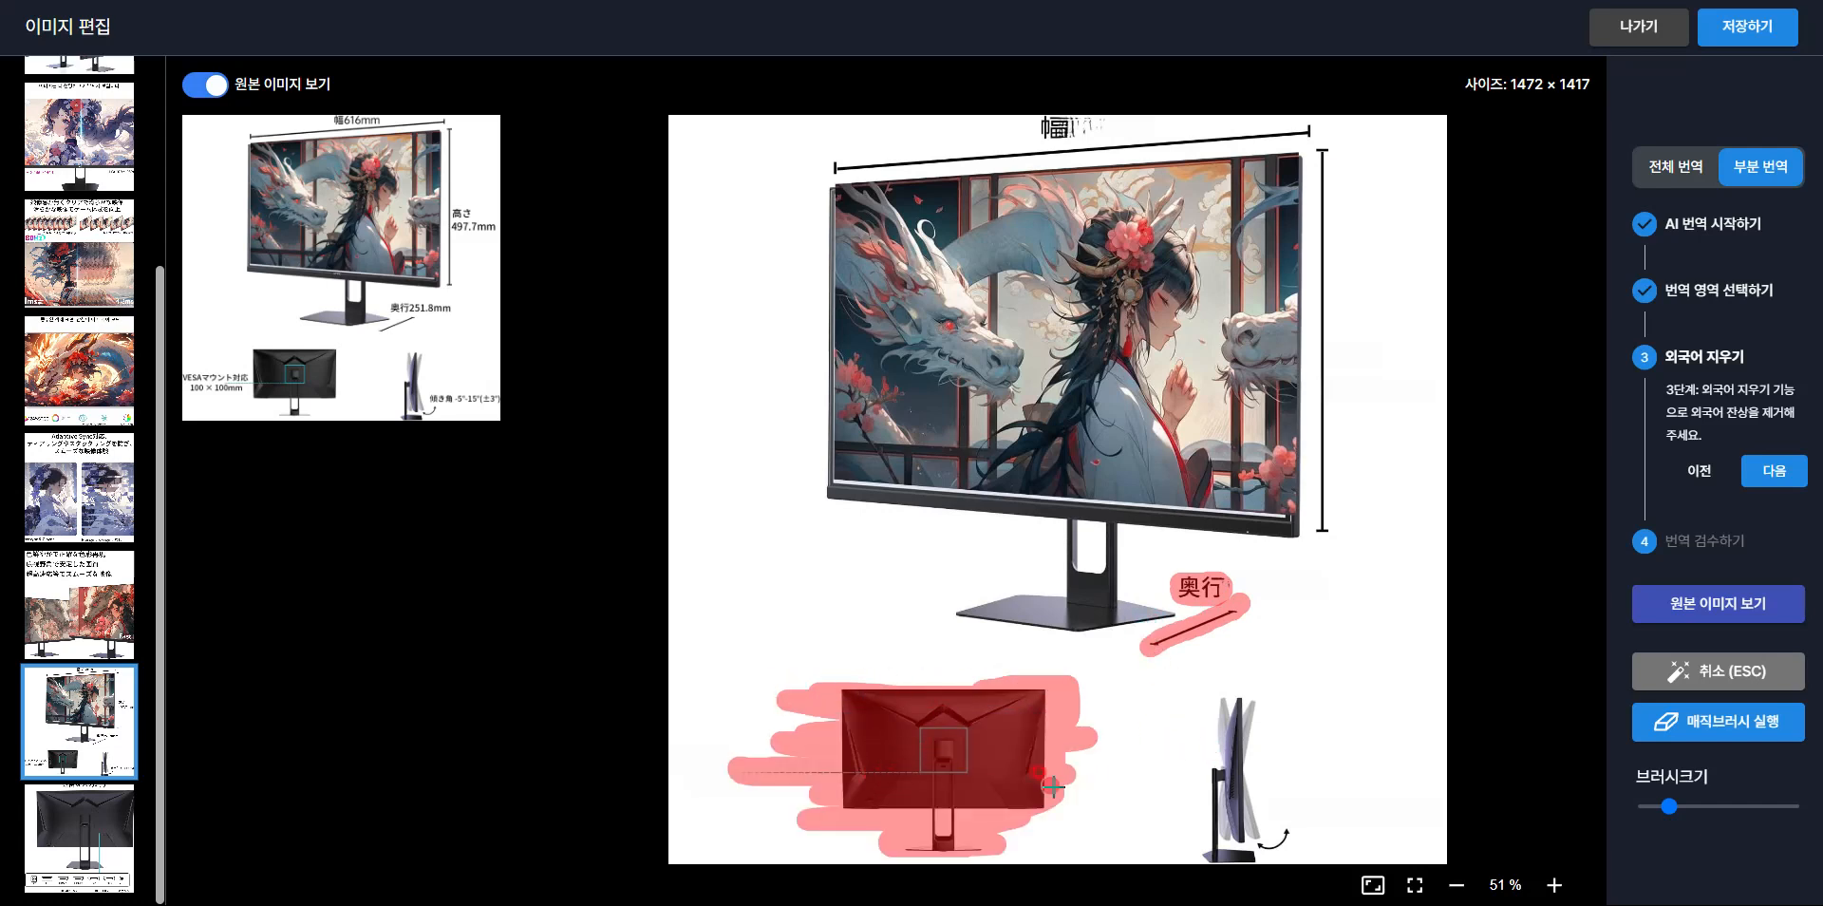
left_click(1737, 731)
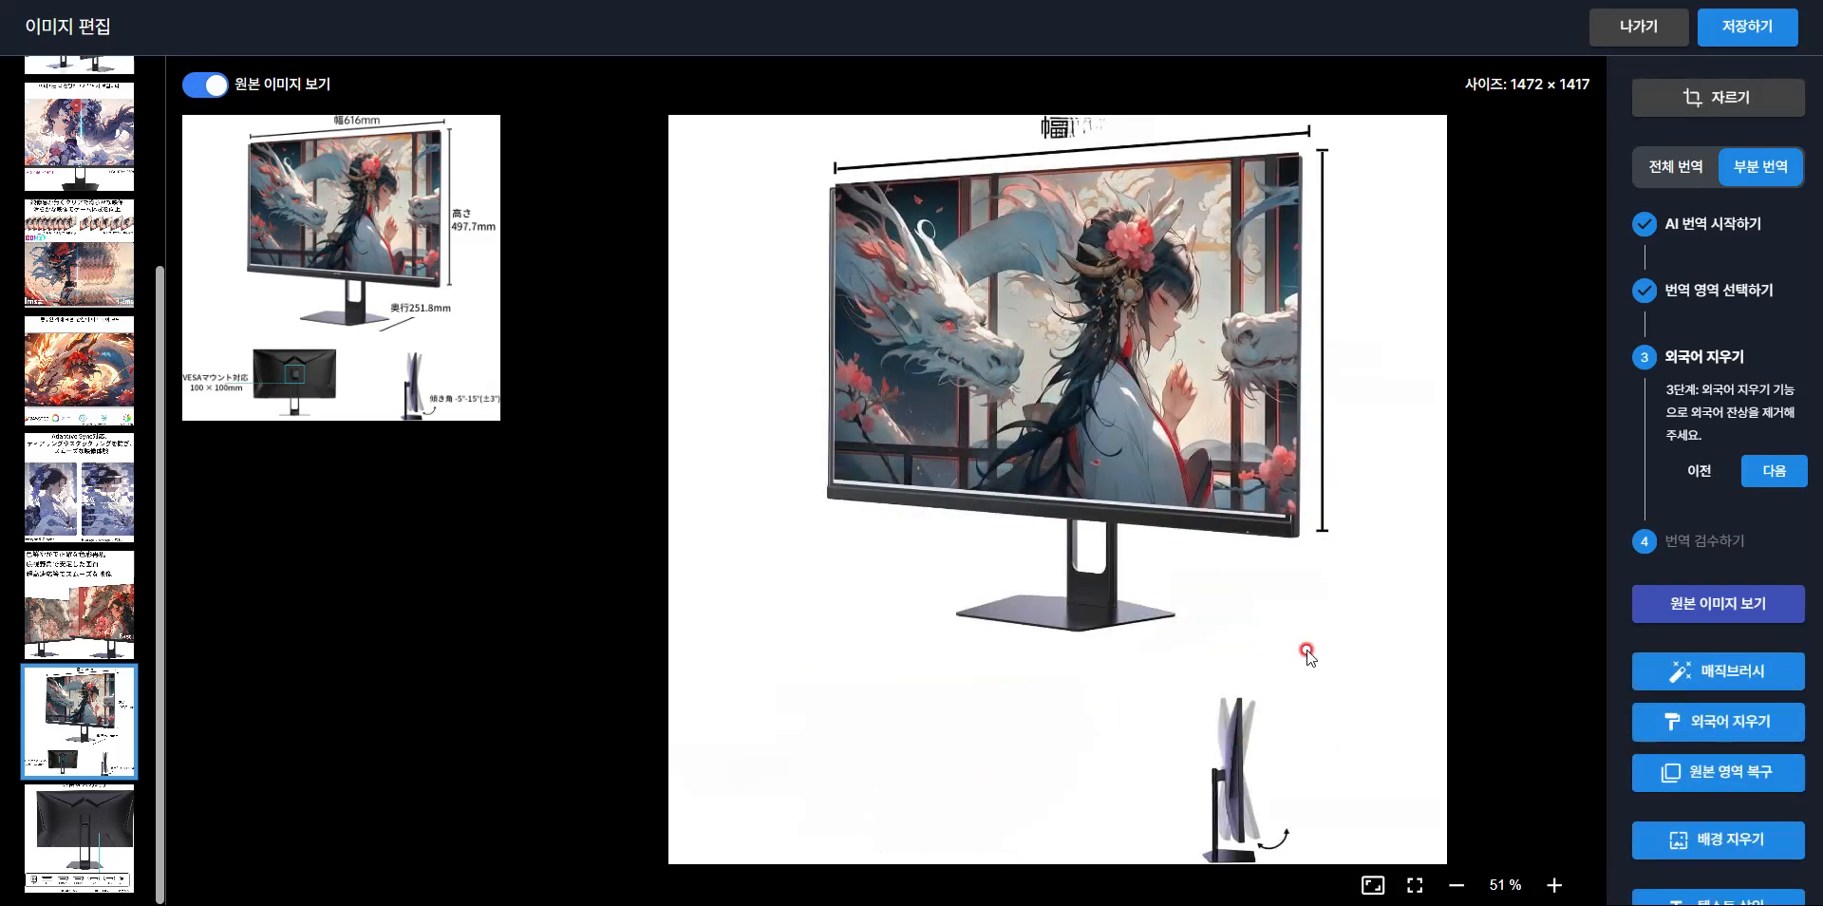
Use the magic brush to erase the width label remnants, both dimension lines and the tilted side view from the dimensions image
key("b")
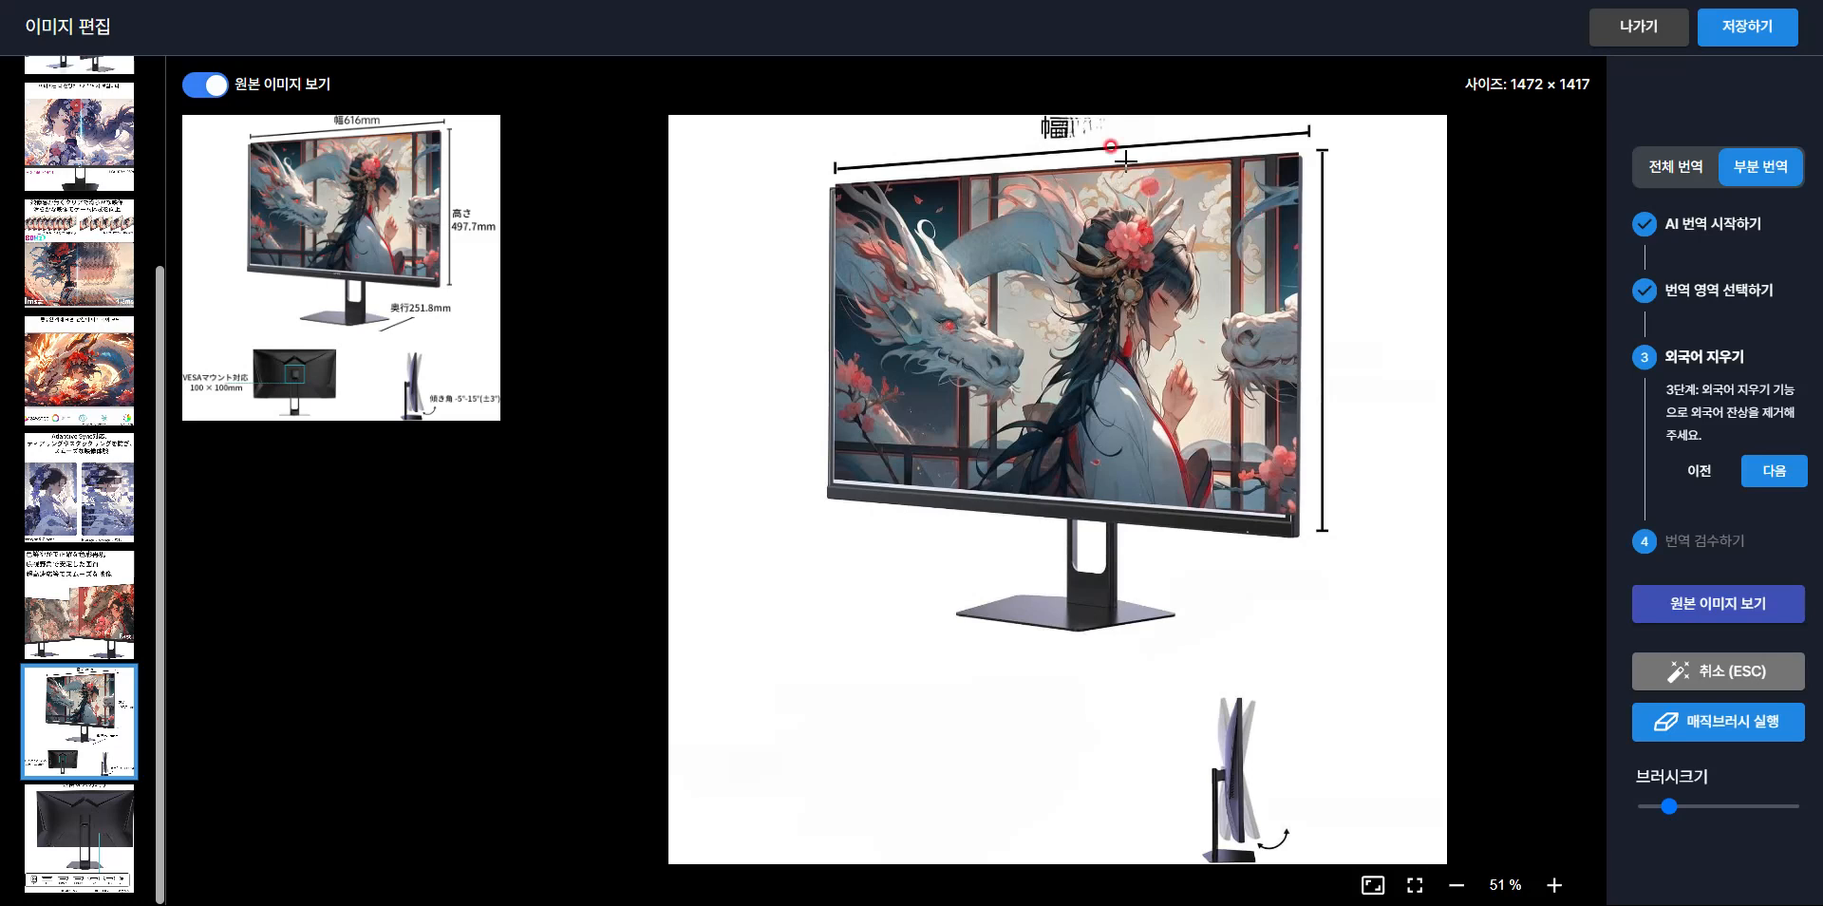
left_click_drag(1027, 124, 1112, 123)
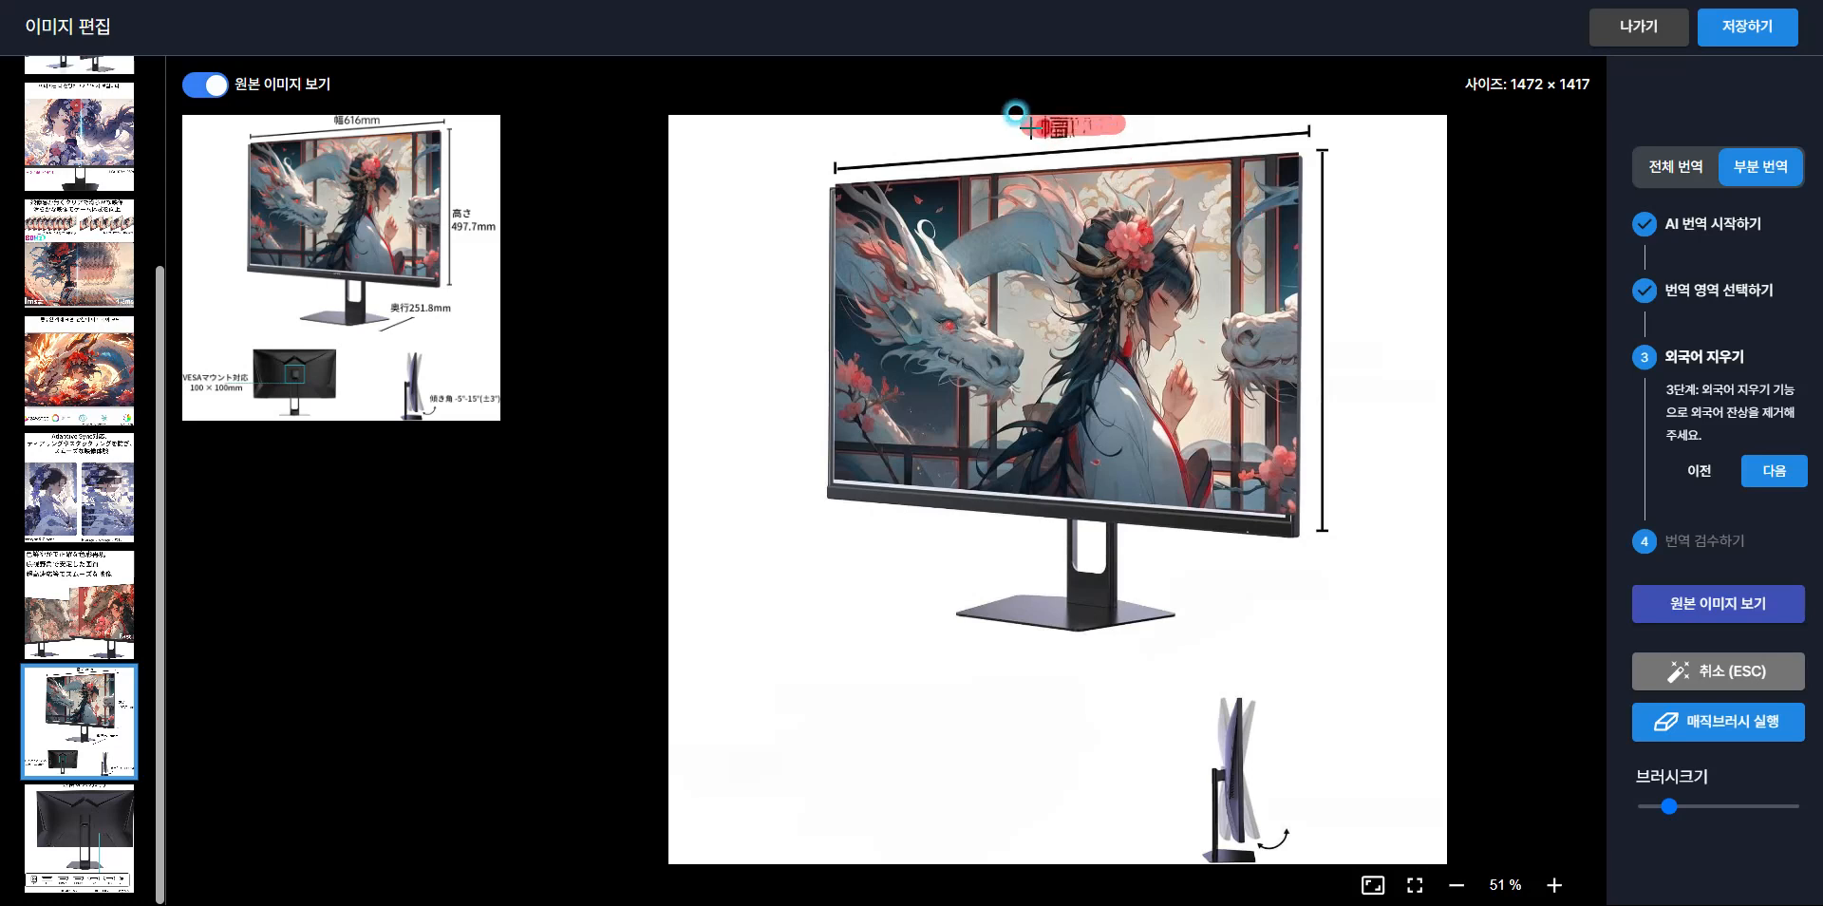
mouse_move(816, 169)
left_mouse_down()
mouse_move(1320, 143)
mouse_move(1320, 533)
left_mouse_up()
mouse_move(1211, 708)
left_mouse_down()
mouse_move(1259, 704)
mouse_move(1178, 711)
mouse_move(1244, 751)
mouse_move(1182, 774)
mouse_move(1263, 755)
mouse_move(1202, 826)
mouse_move(1254, 838)
left_mouse_up()
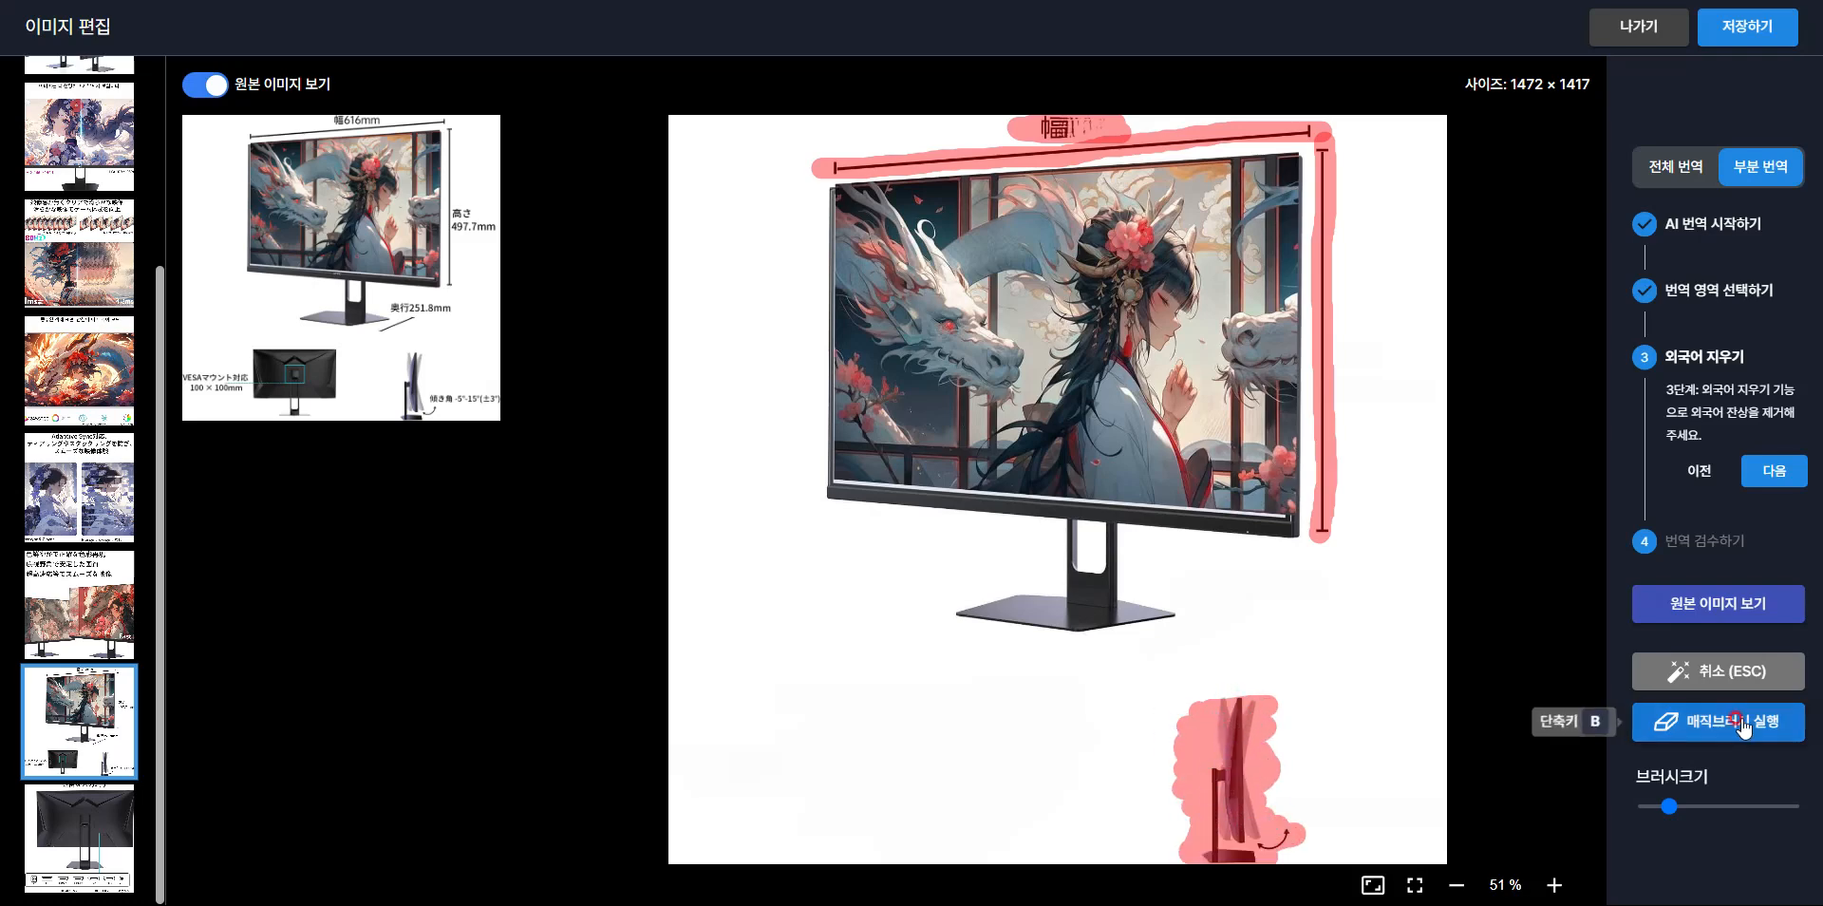
left_click(1736, 721)
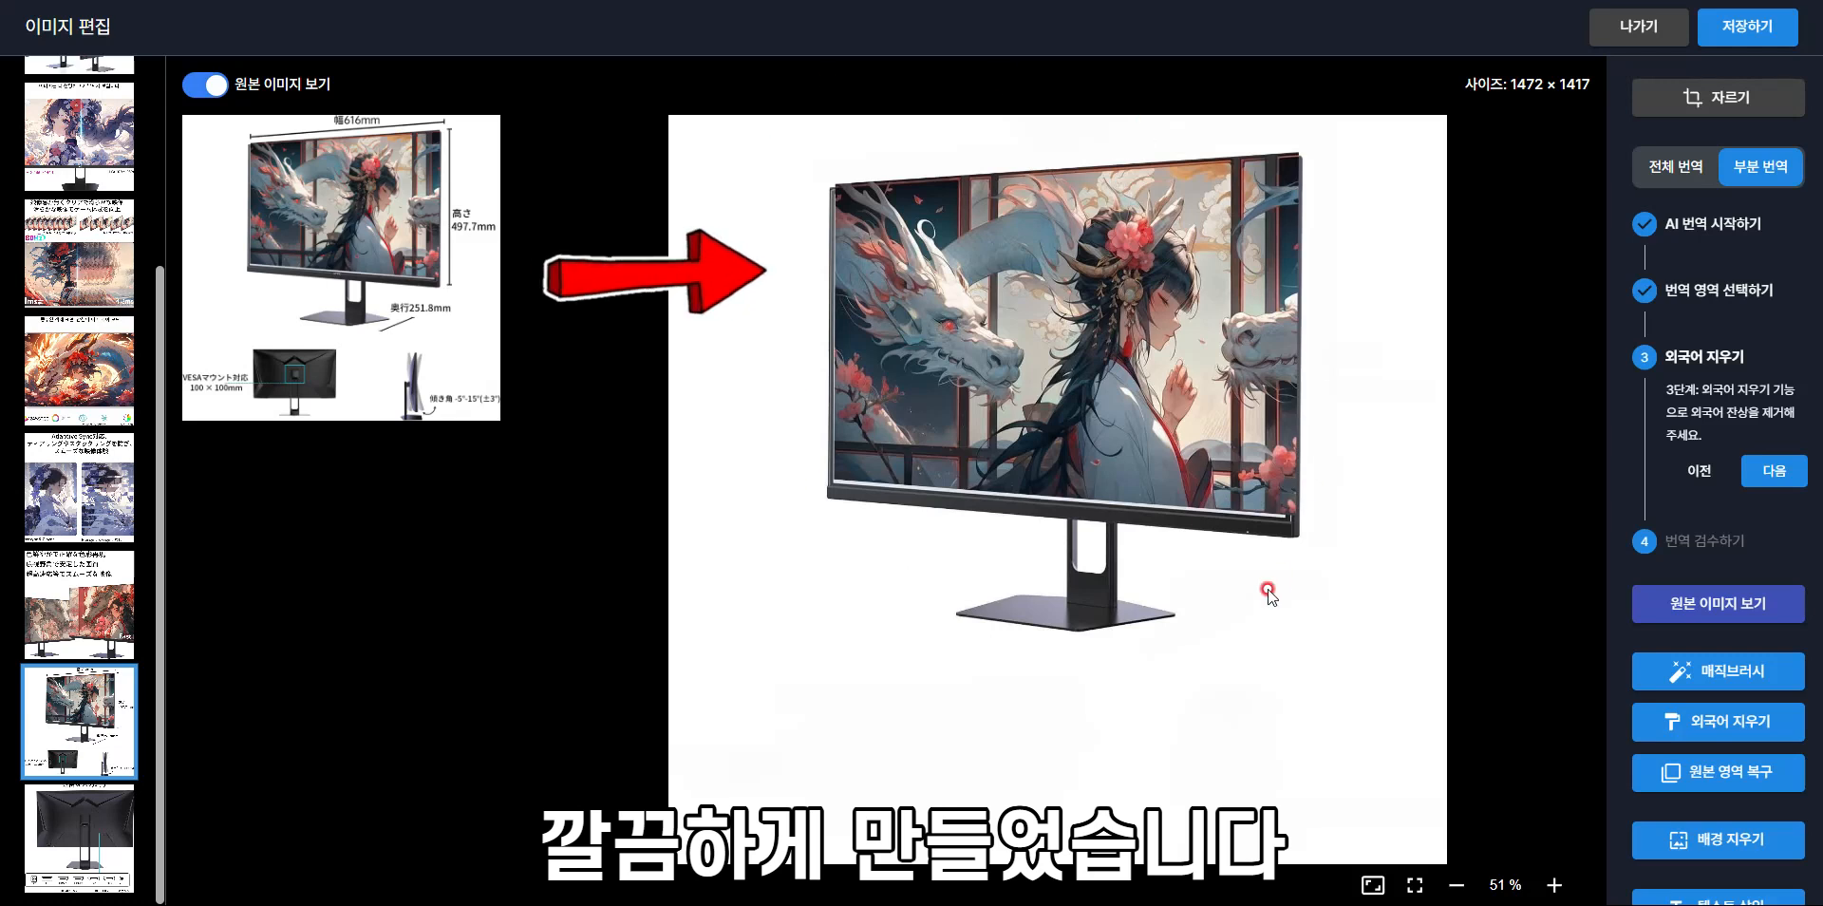
scroll(1719, 475, "down", 2)
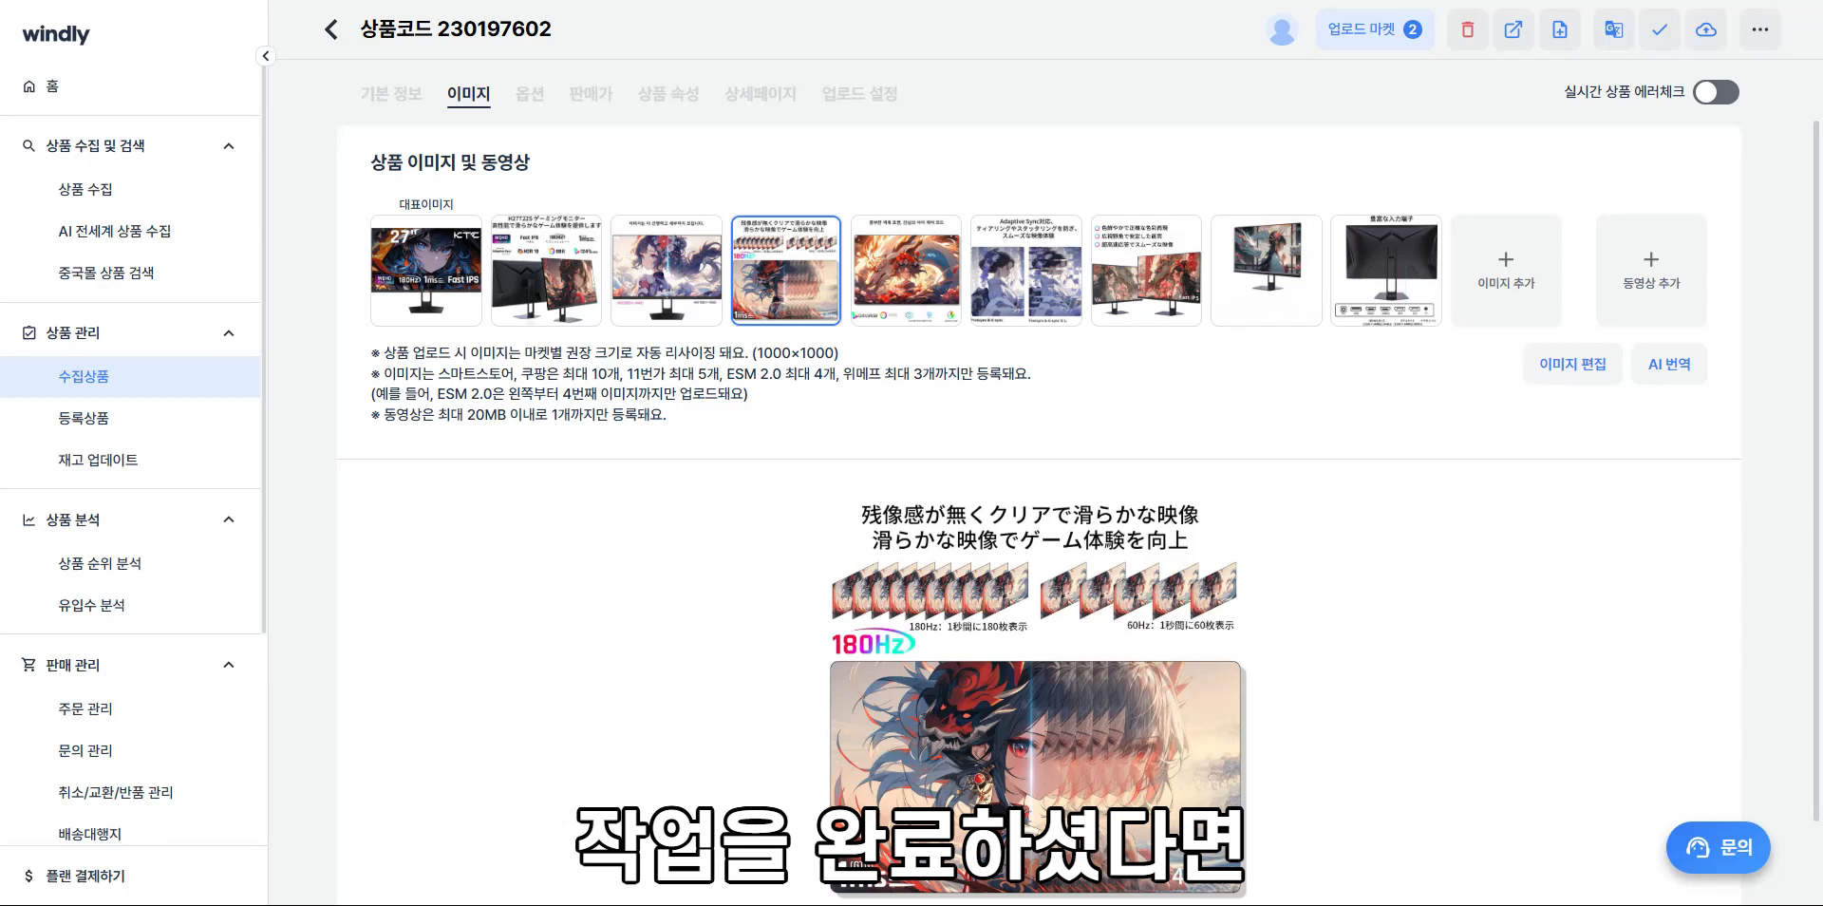
Open the product's options and tidy the 사이즈 group's option names with the AI option-name refinement
left_click(527, 95)
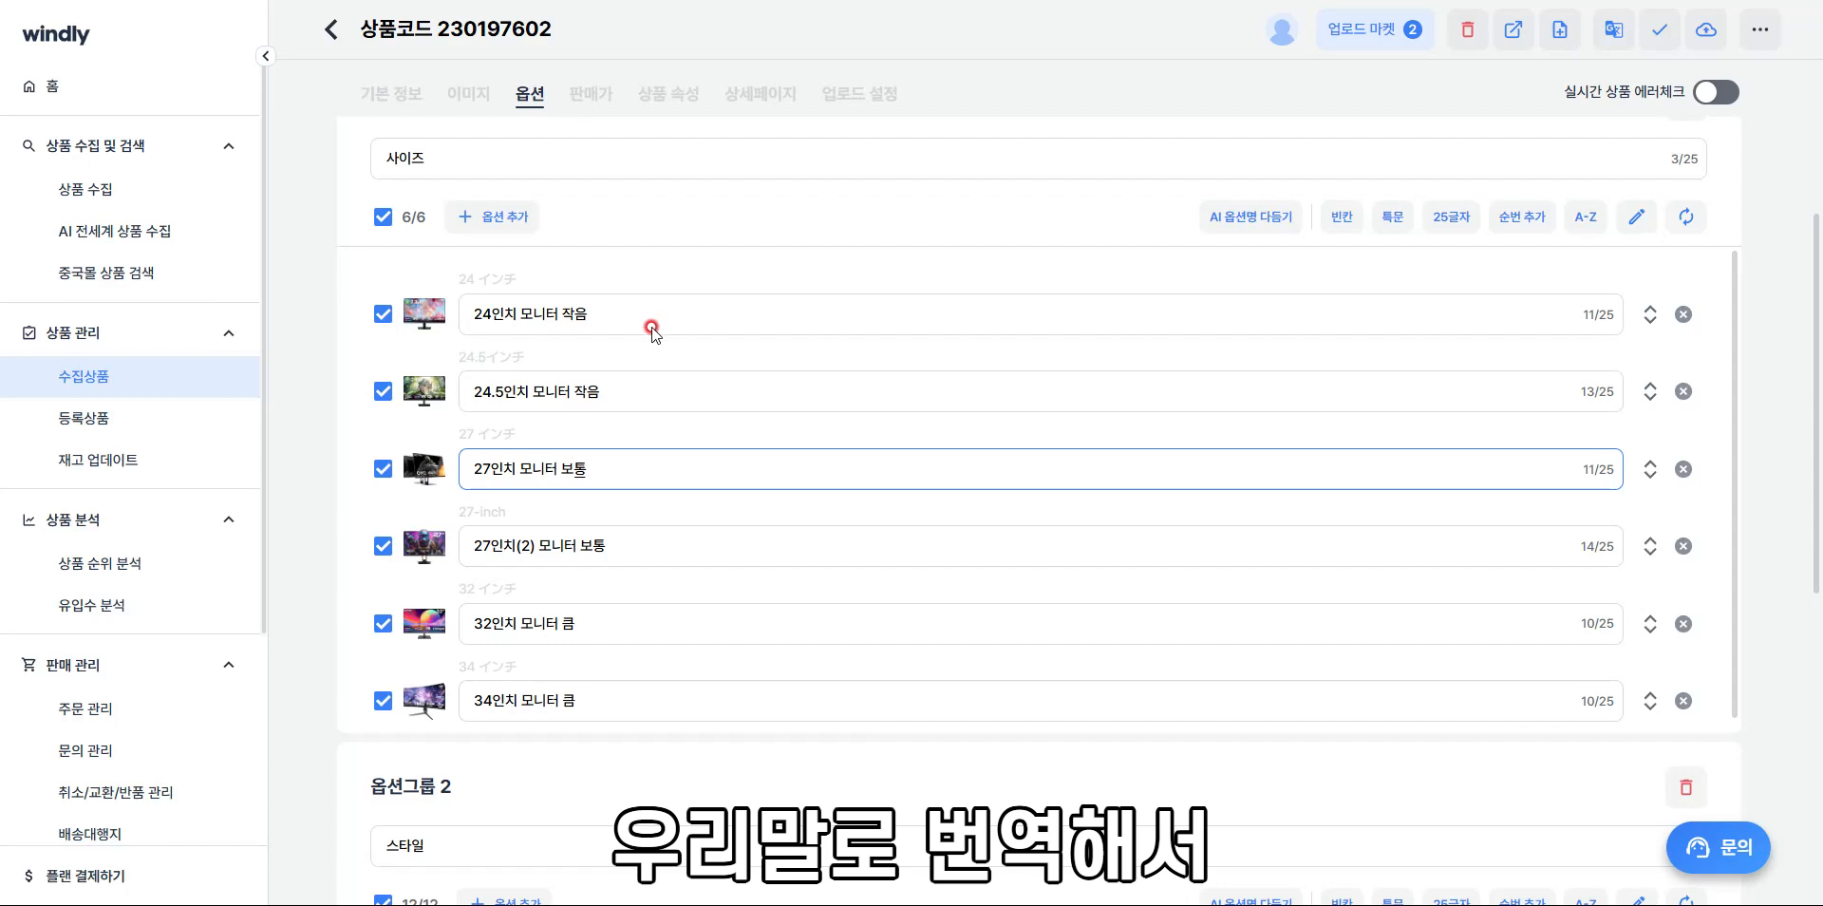
left_click(597, 406)
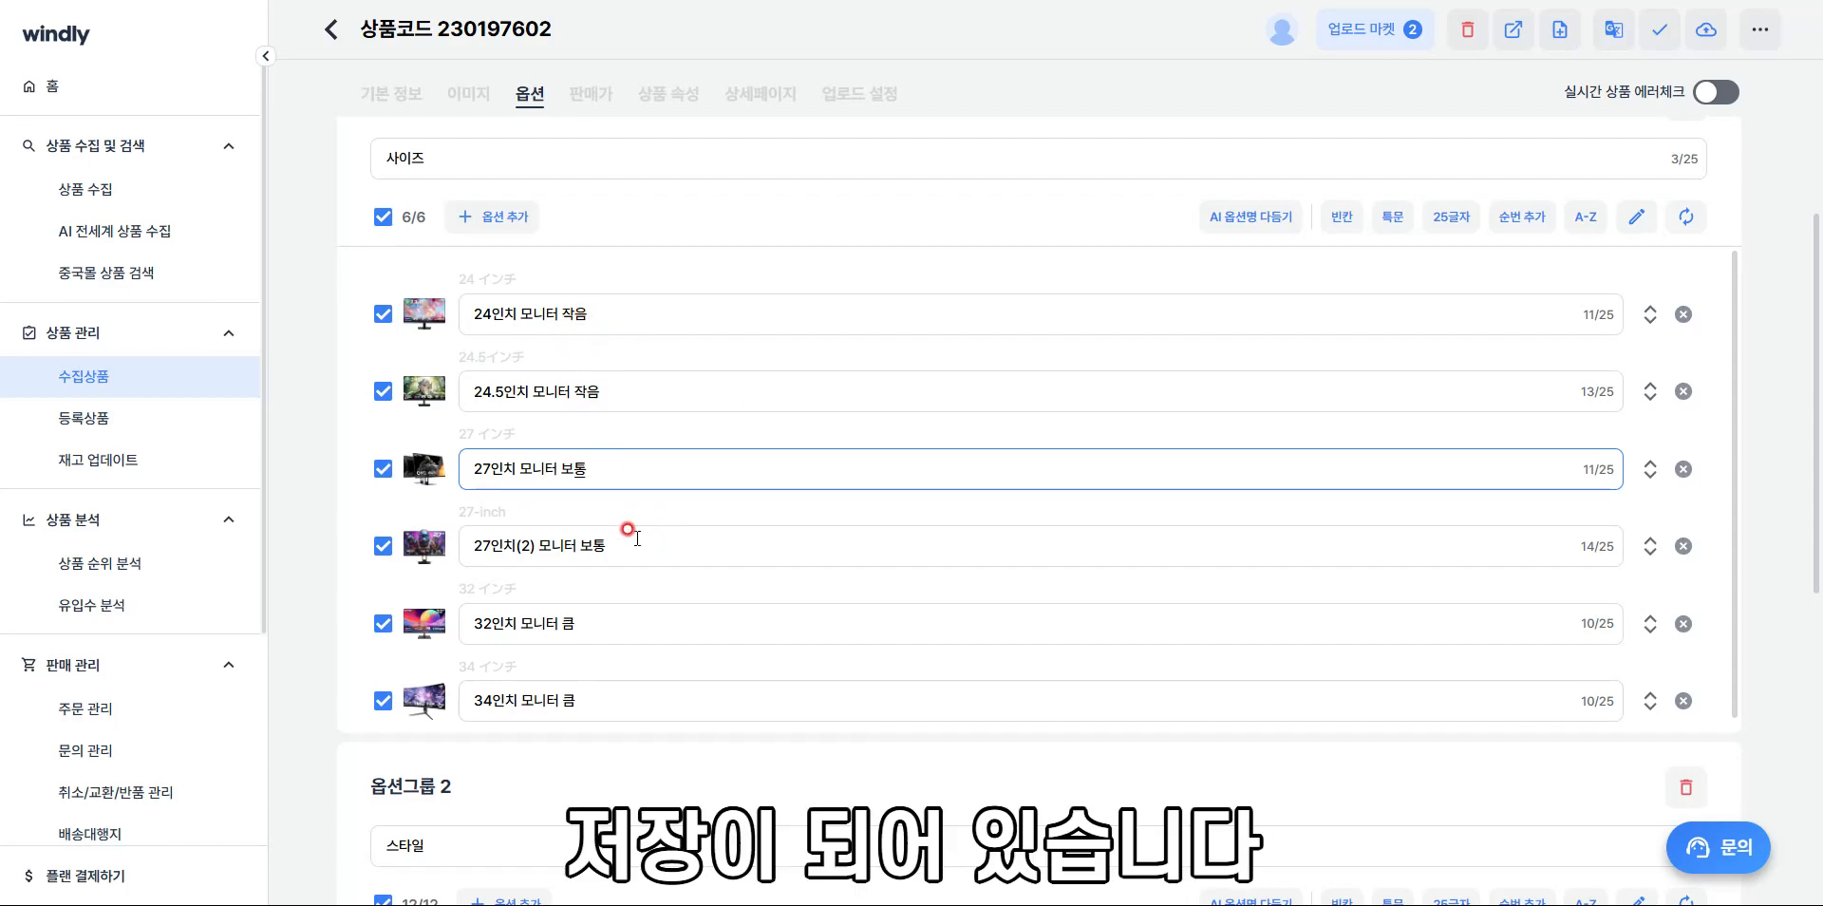
left_click(608, 395)
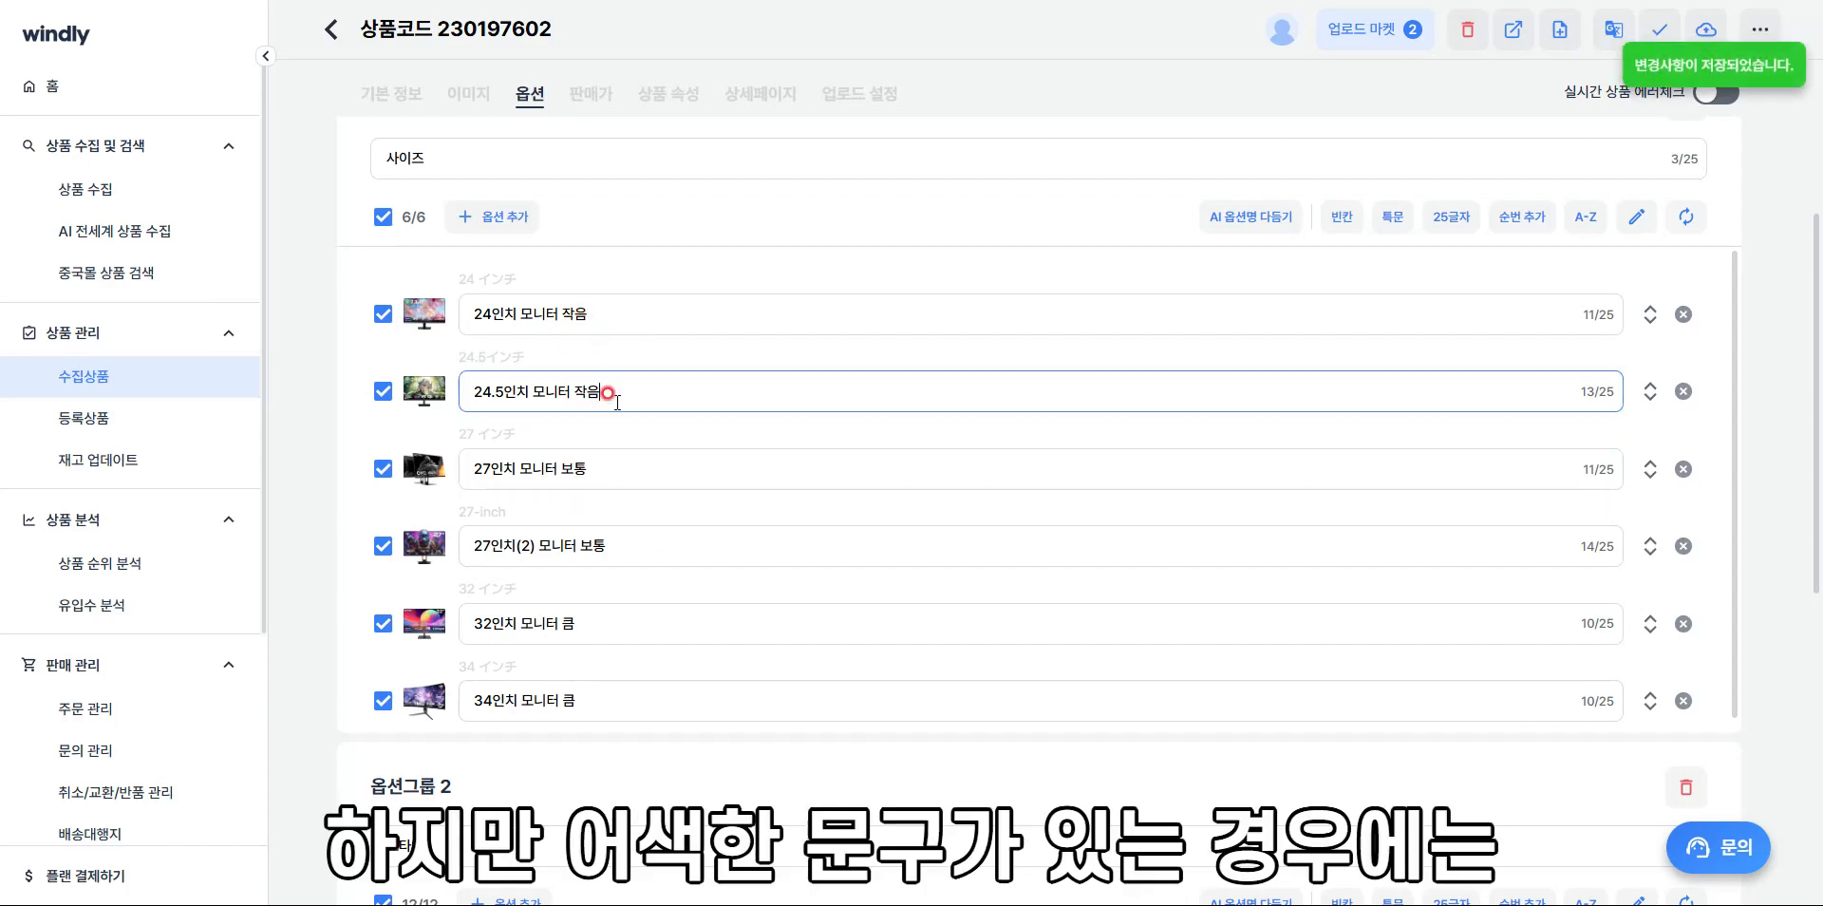
left_click(1245, 226)
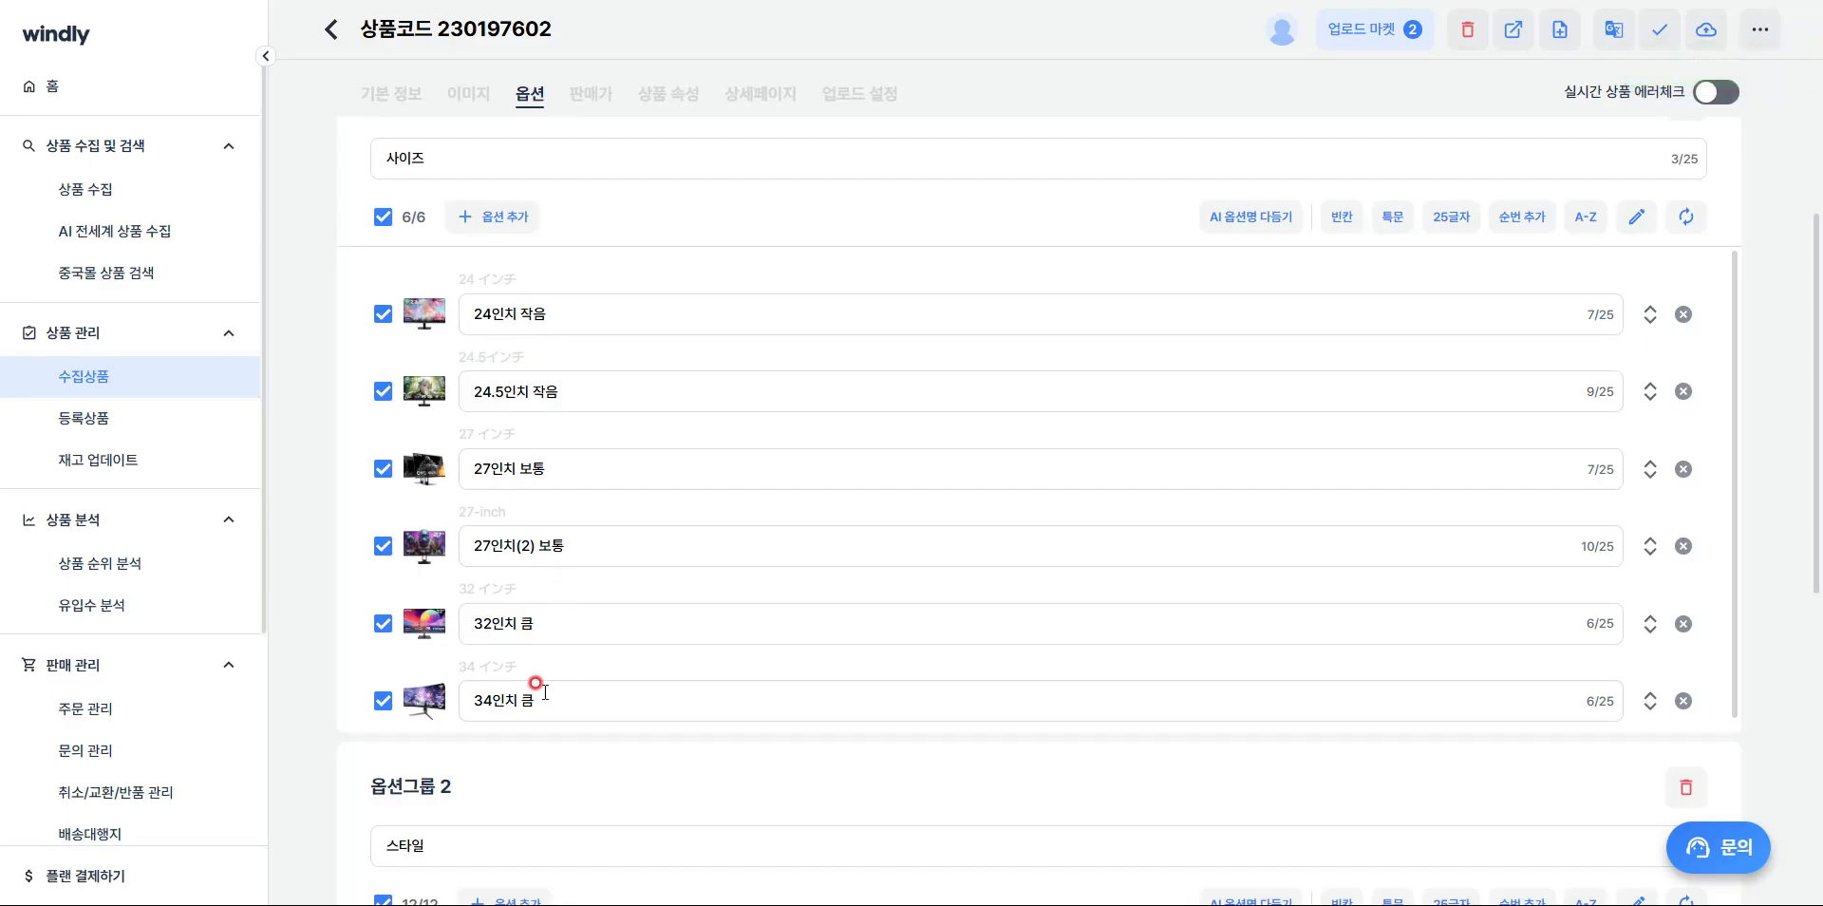
Try appending 직접 수정도 가능 to the 24-inch option's name and remove the added text
left_click(633, 308)
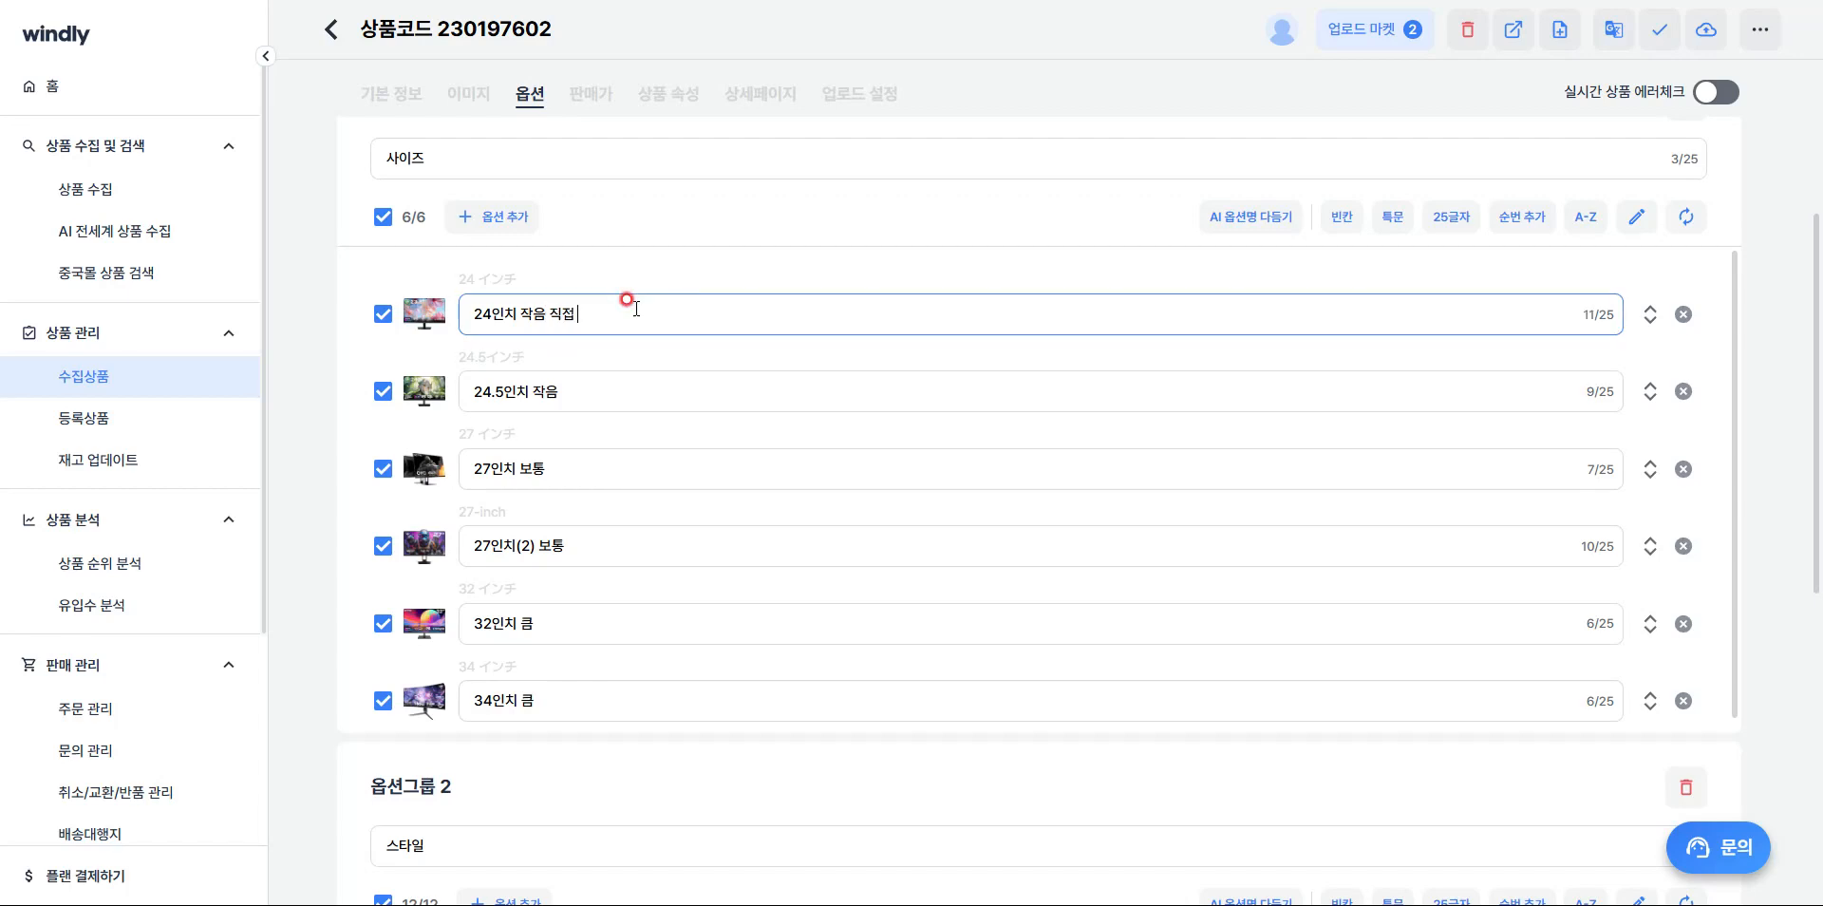
left_click_drag(646, 313, 548, 313)
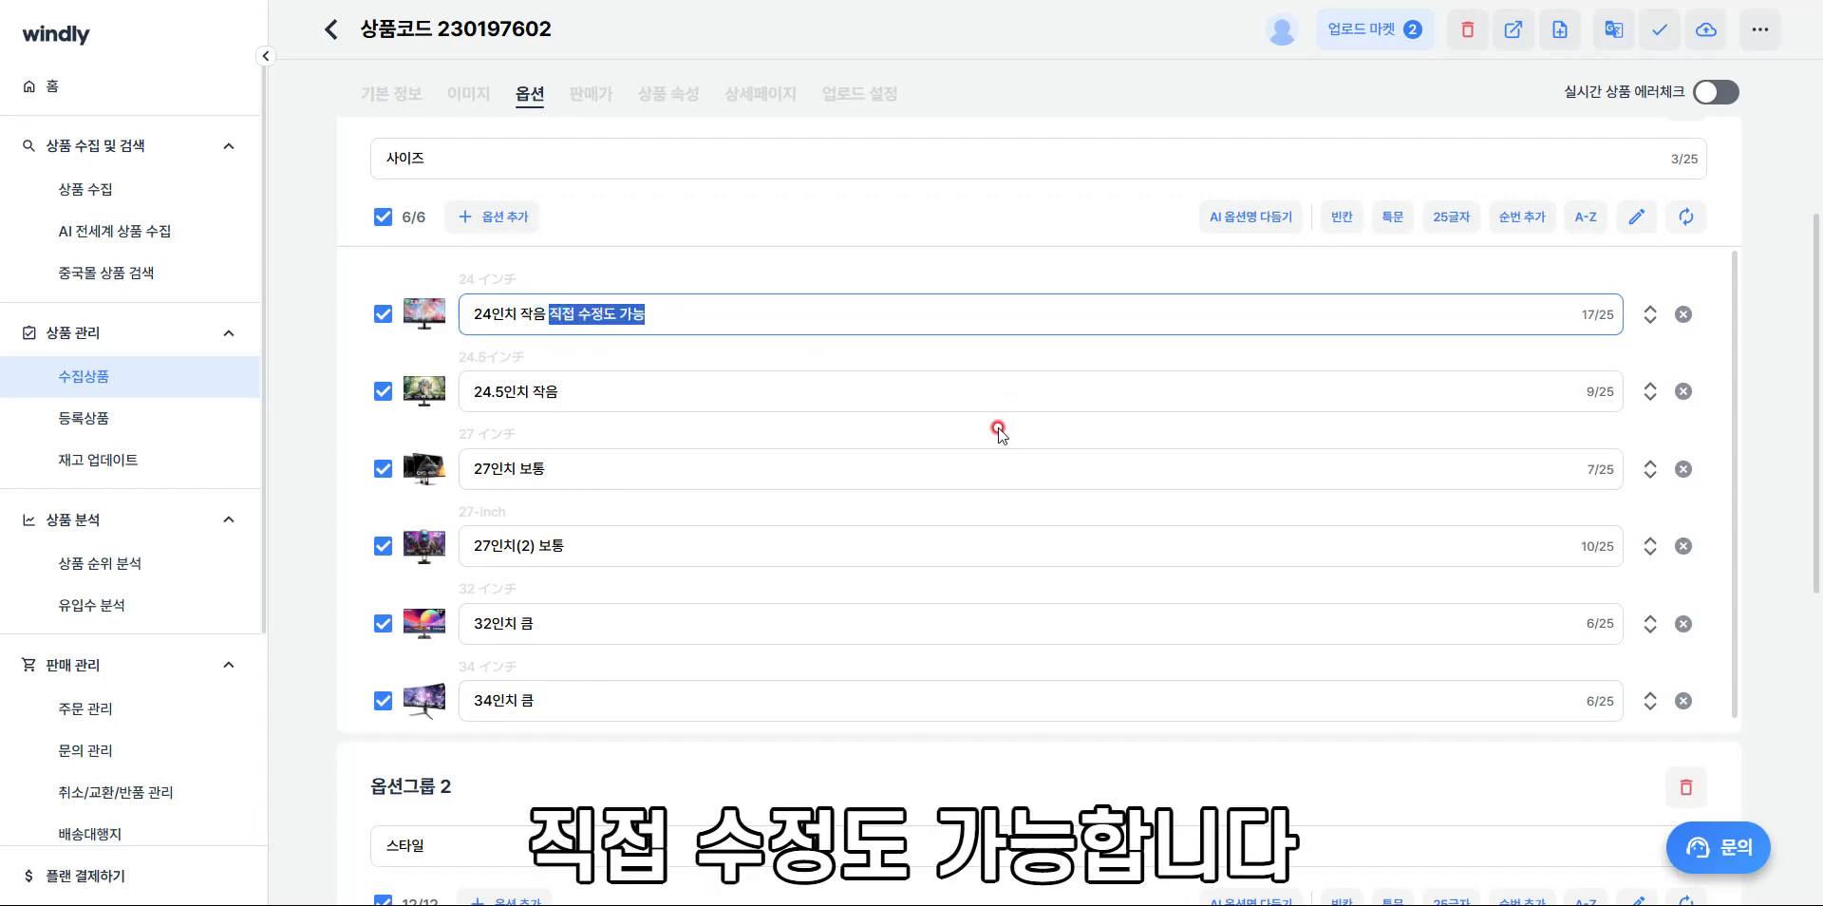
key("BackSpace")
Review the product's basic information, its images and the tidied names in the 사이즈 option group
left_click(375, 93)
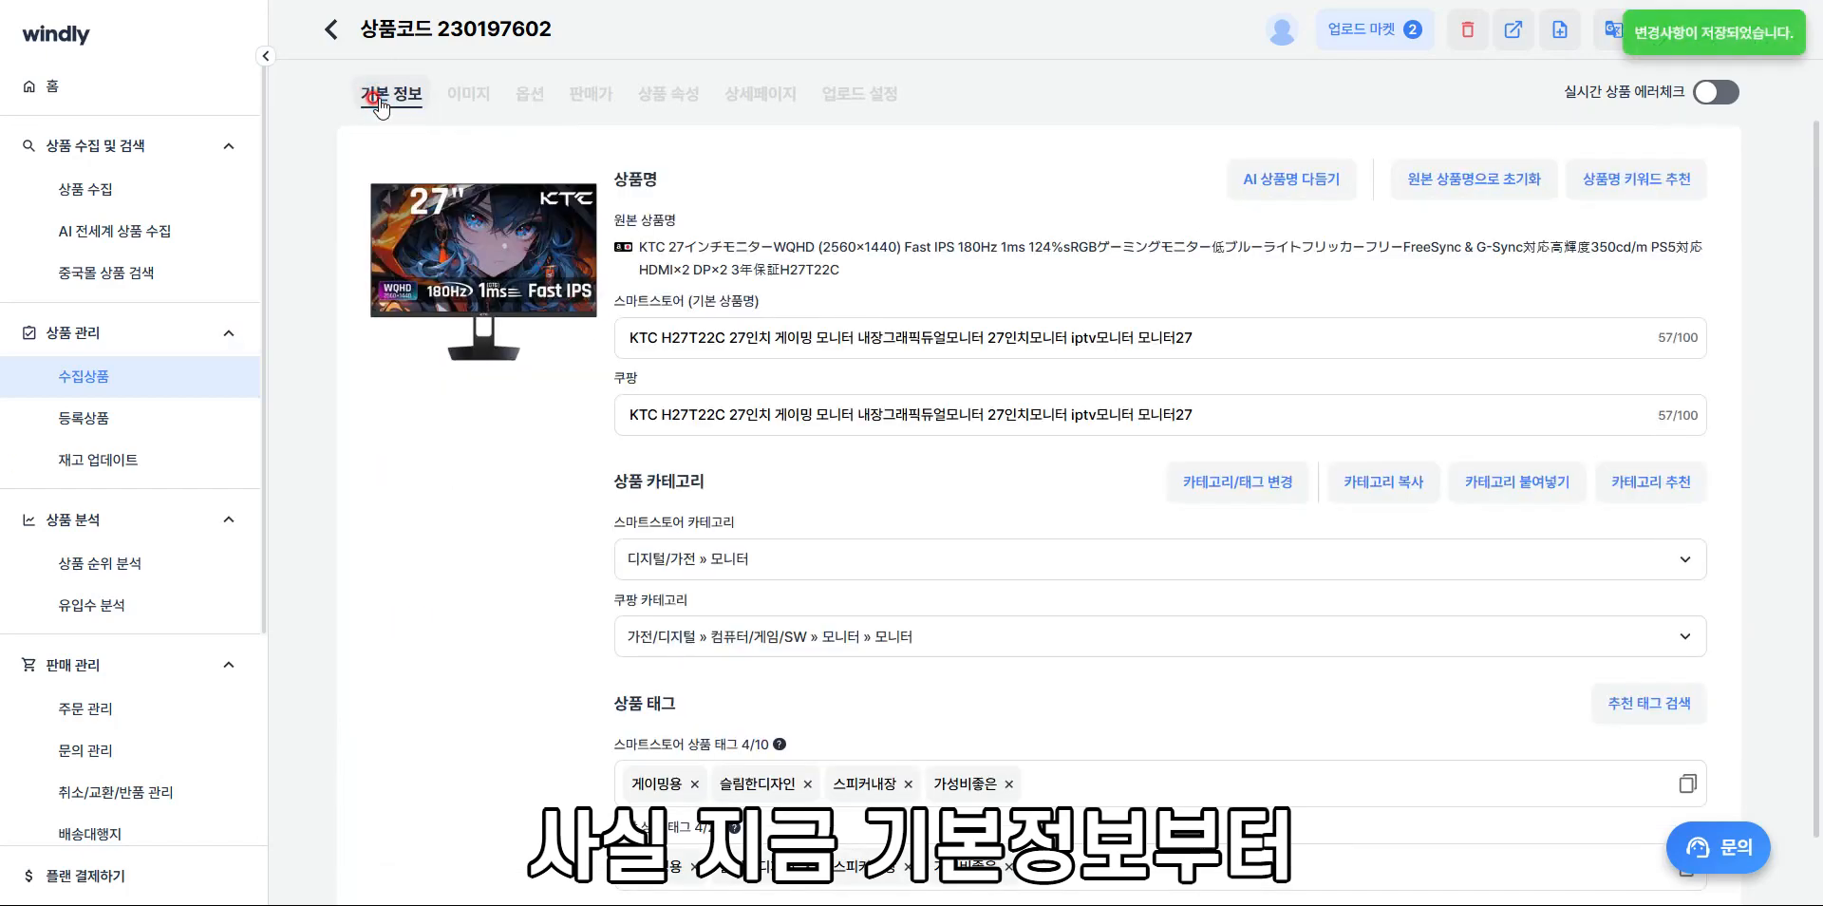
left_click(468, 93)
left_click(529, 93)
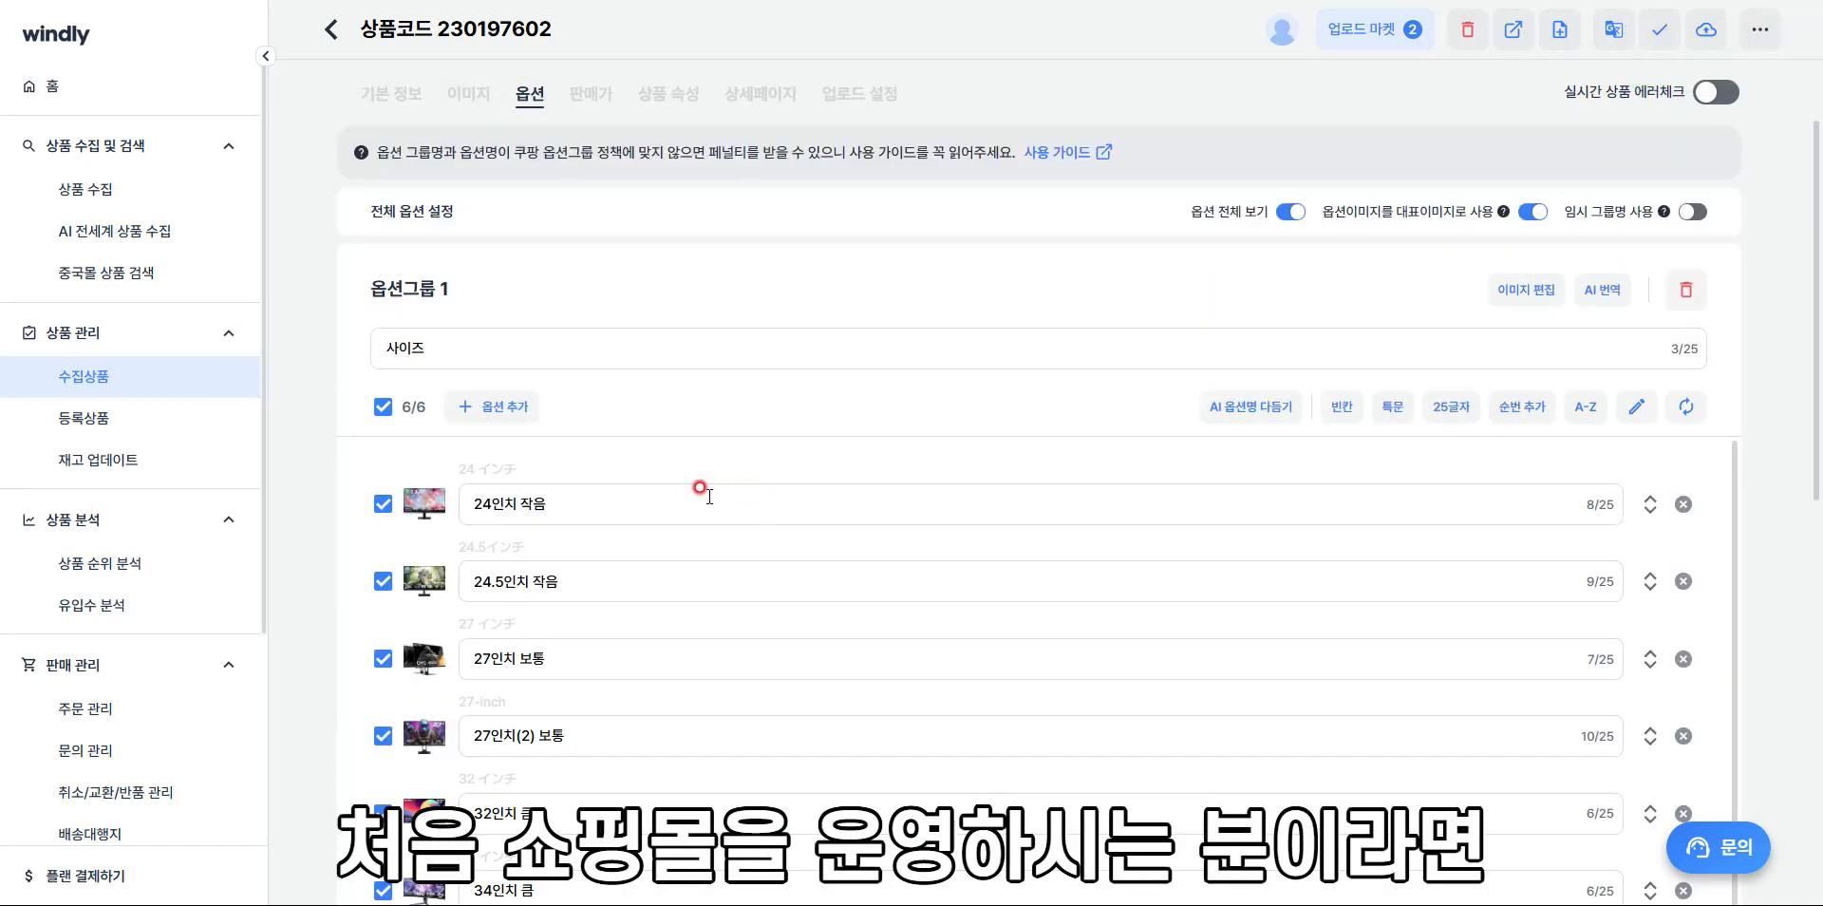
scroll(712, 489, "down", 1)
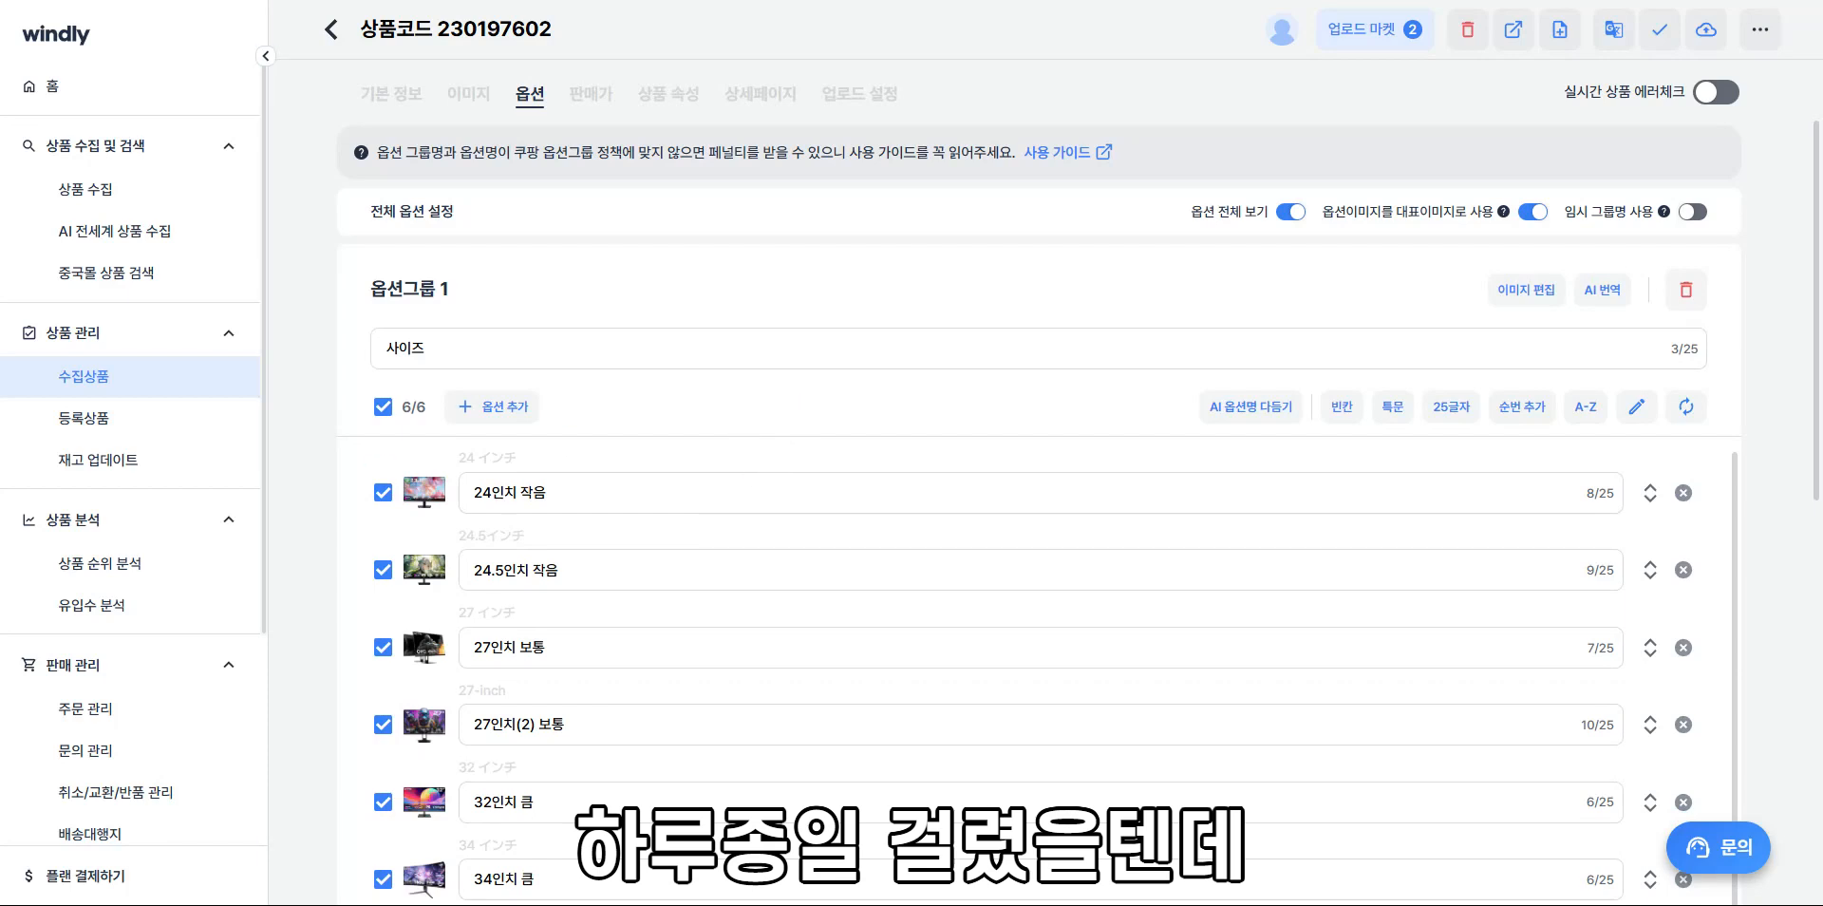
scroll(744, 395, "down", 1)
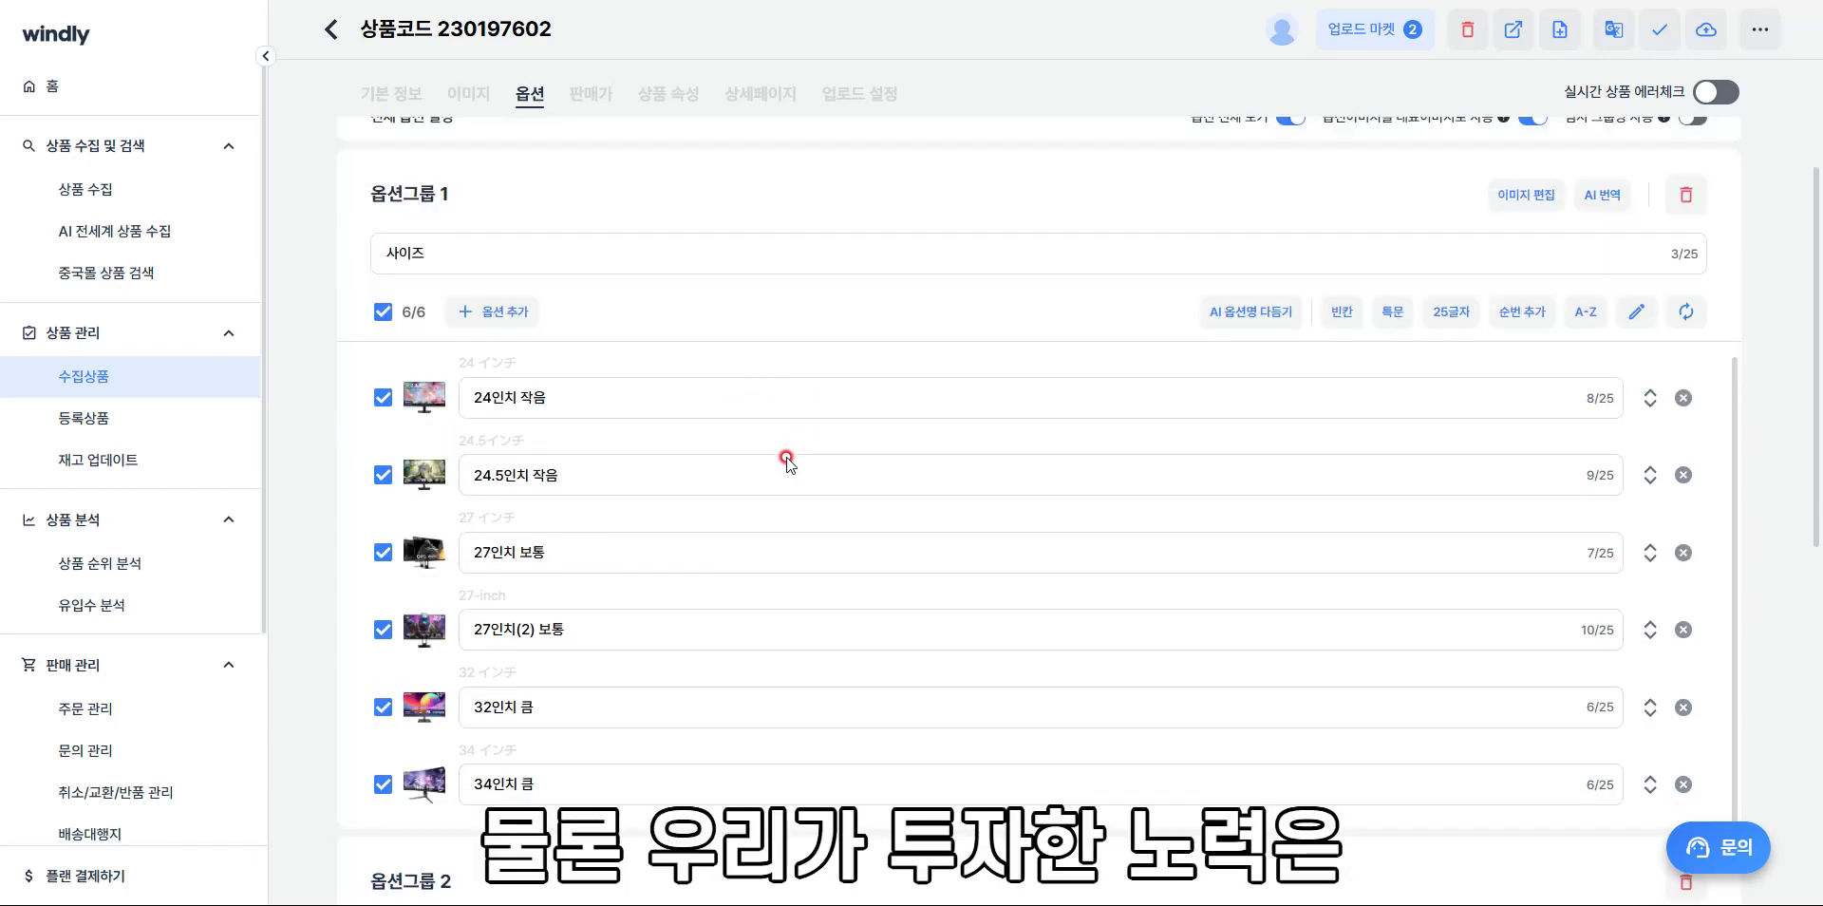
scroll(788, 456, "up", 1)
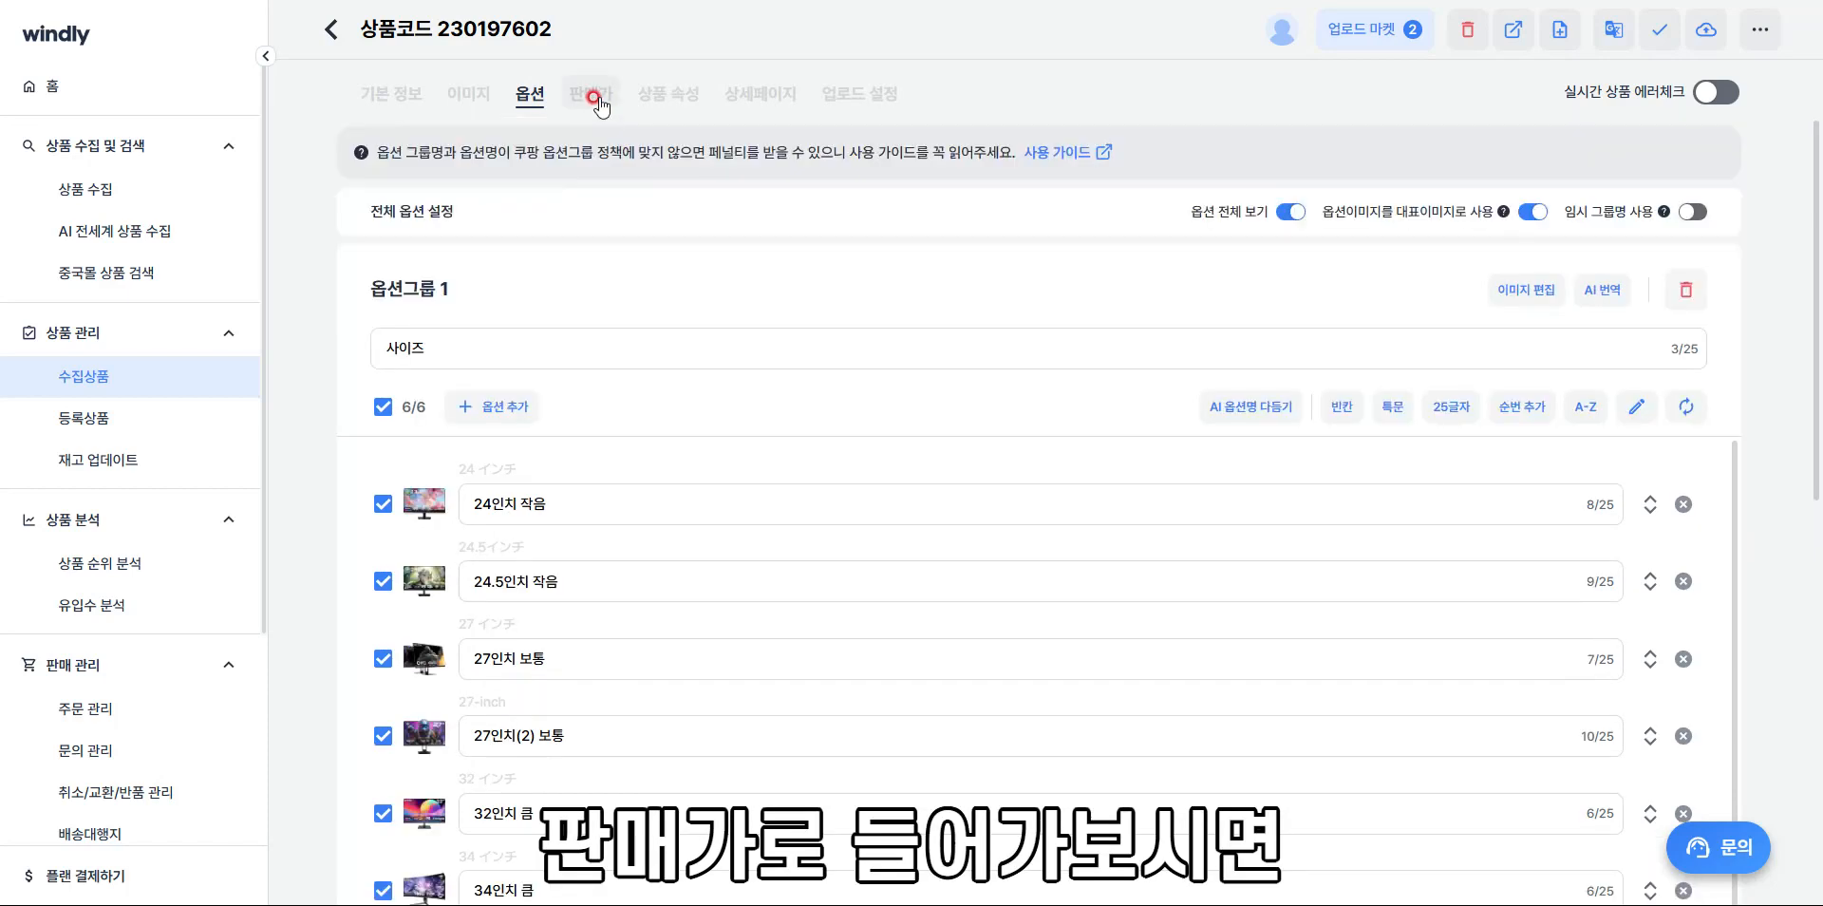
Review the selling price and net profit per option, and check the manufacturer, brand and model fields among the product attributes
left_click(594, 99)
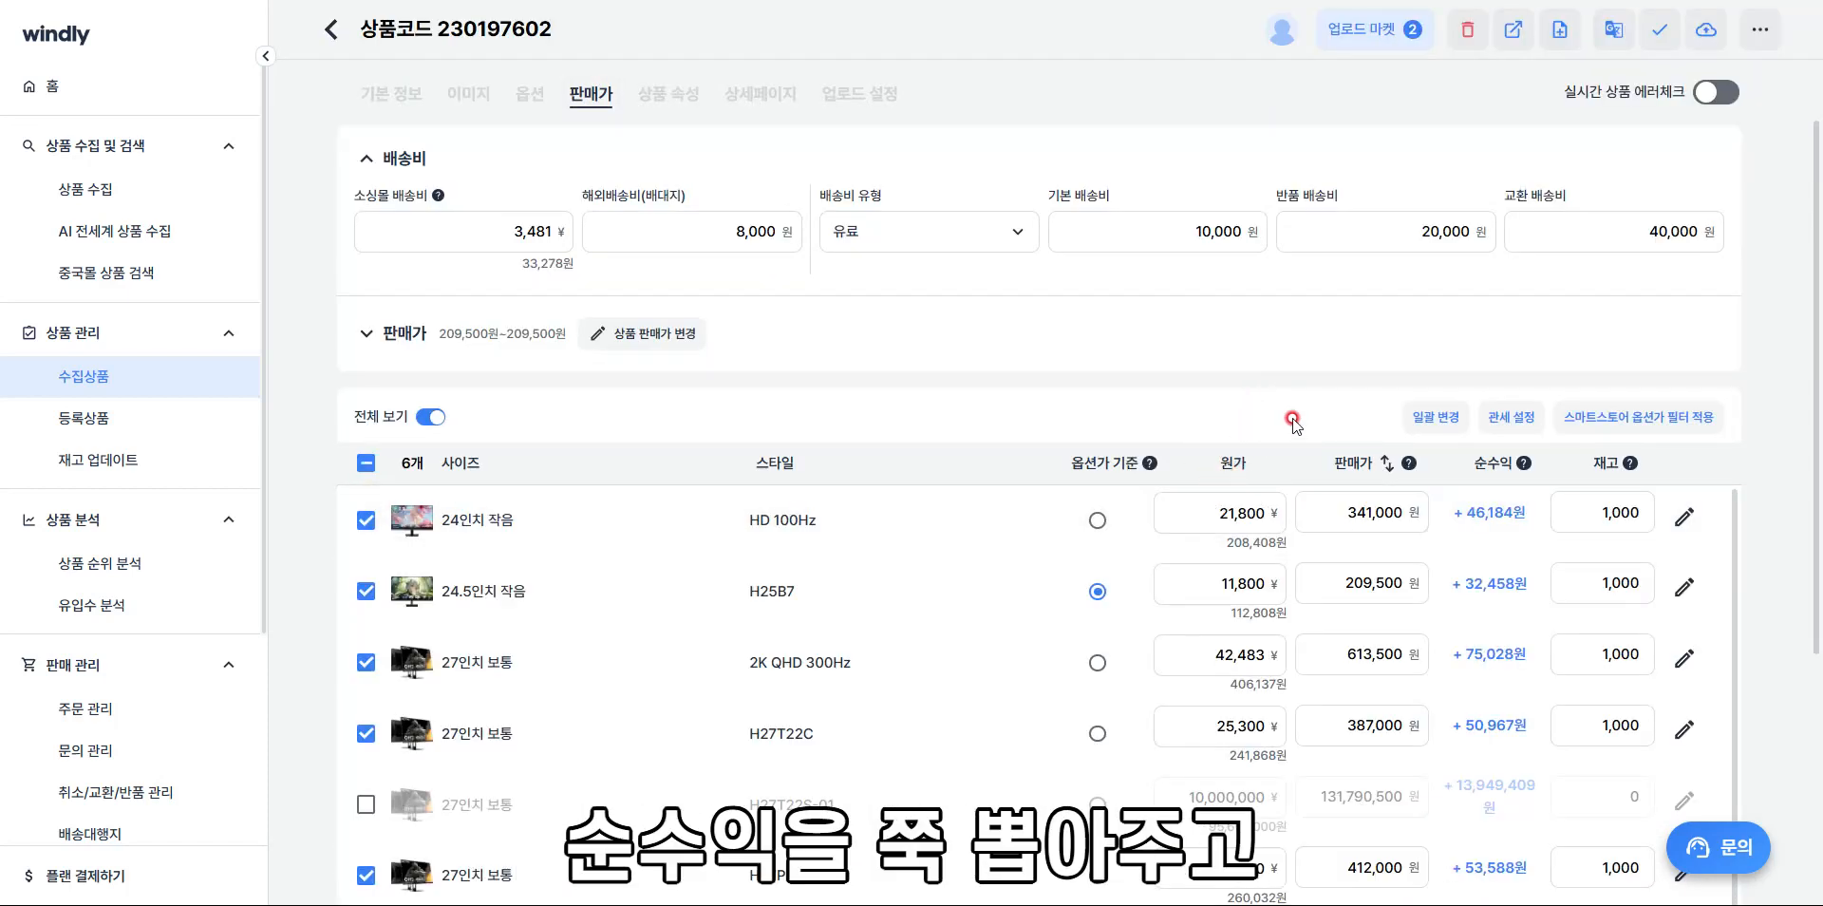
mouse_move(1494, 516)
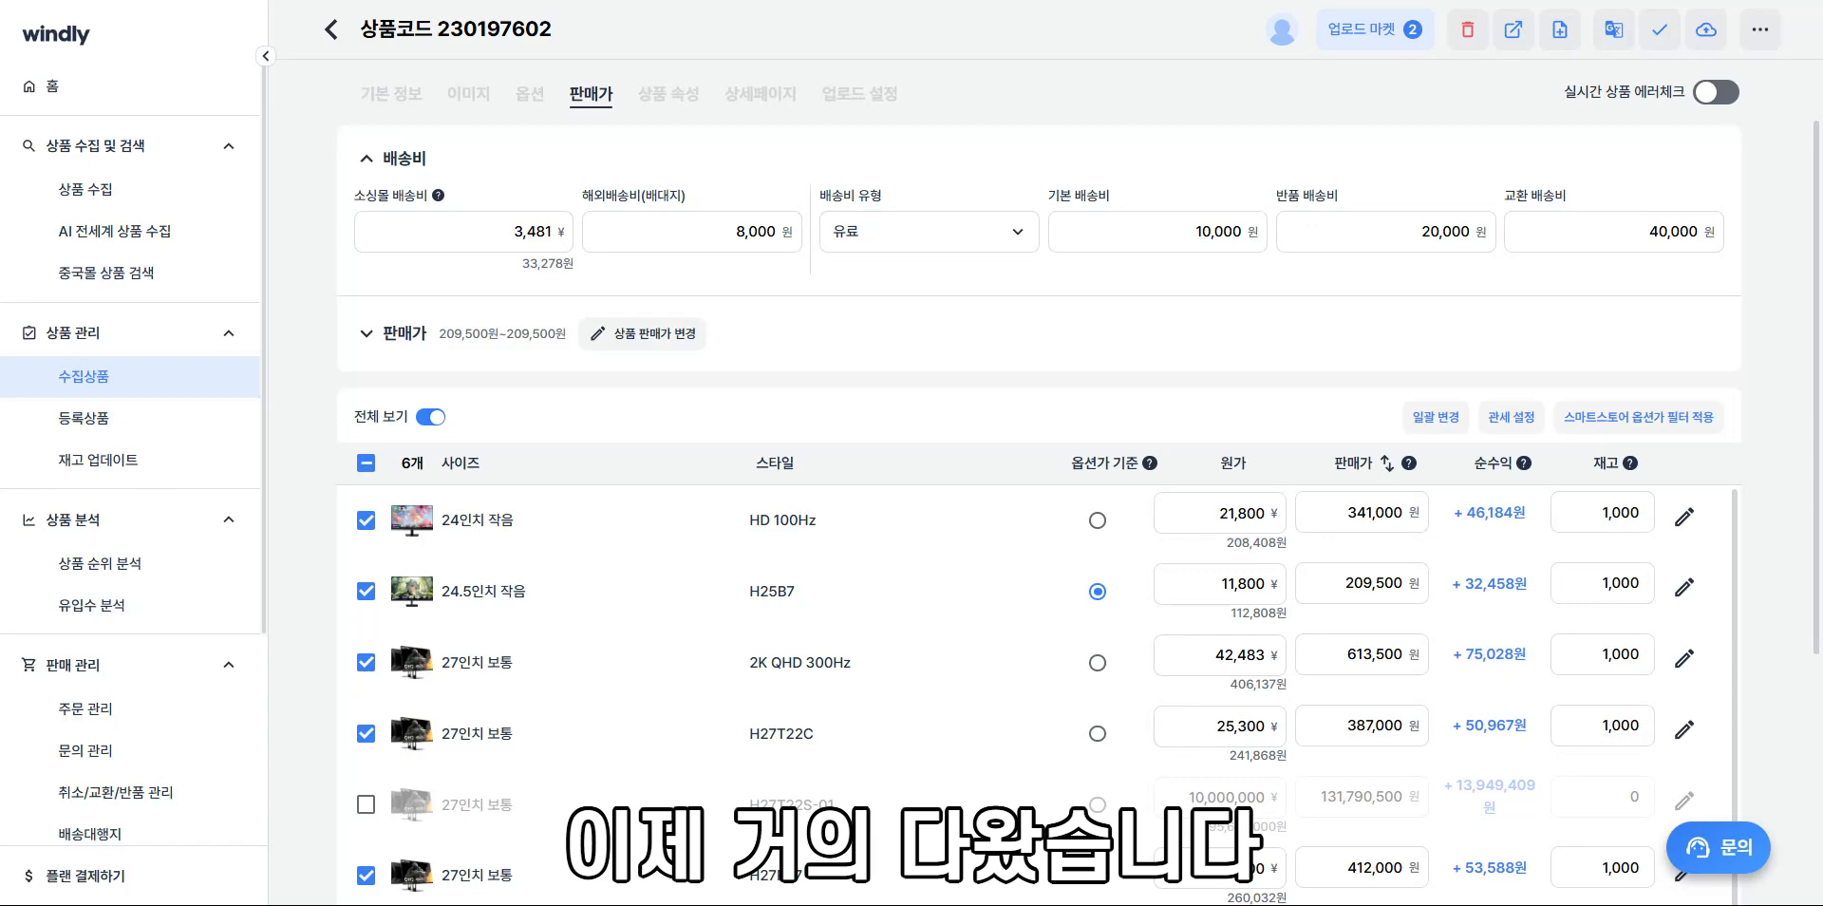
left_click(672, 99)
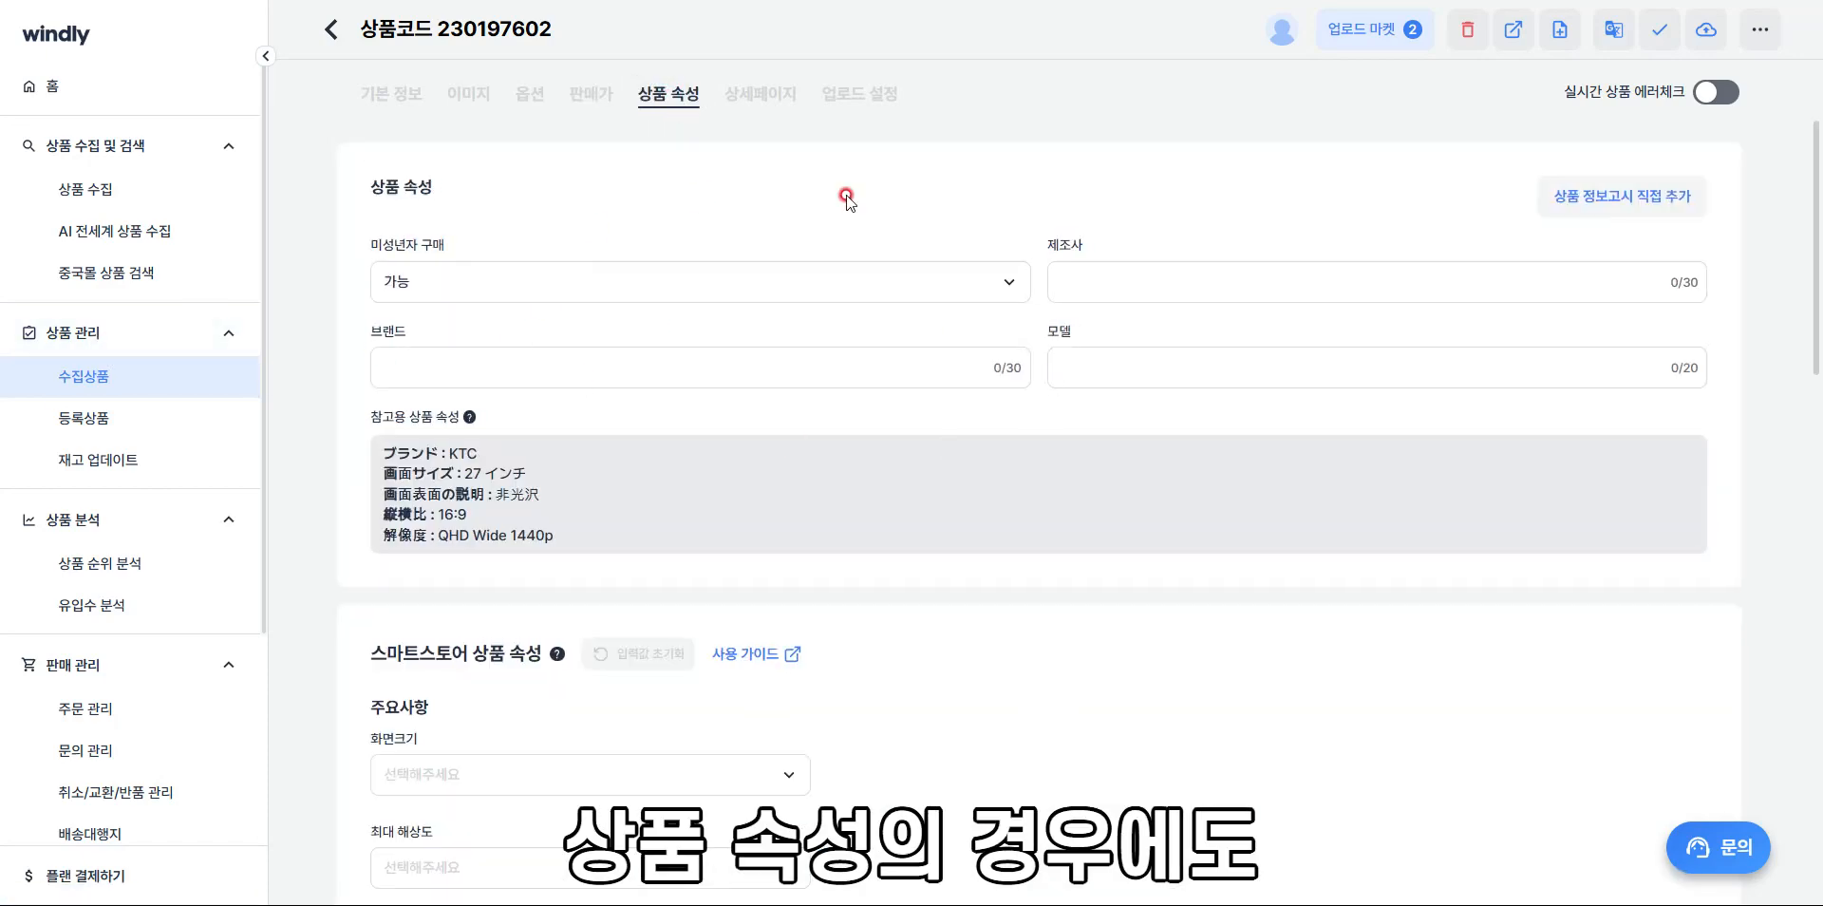
left_click(1131, 294)
left_click(840, 357)
left_click(1157, 351)
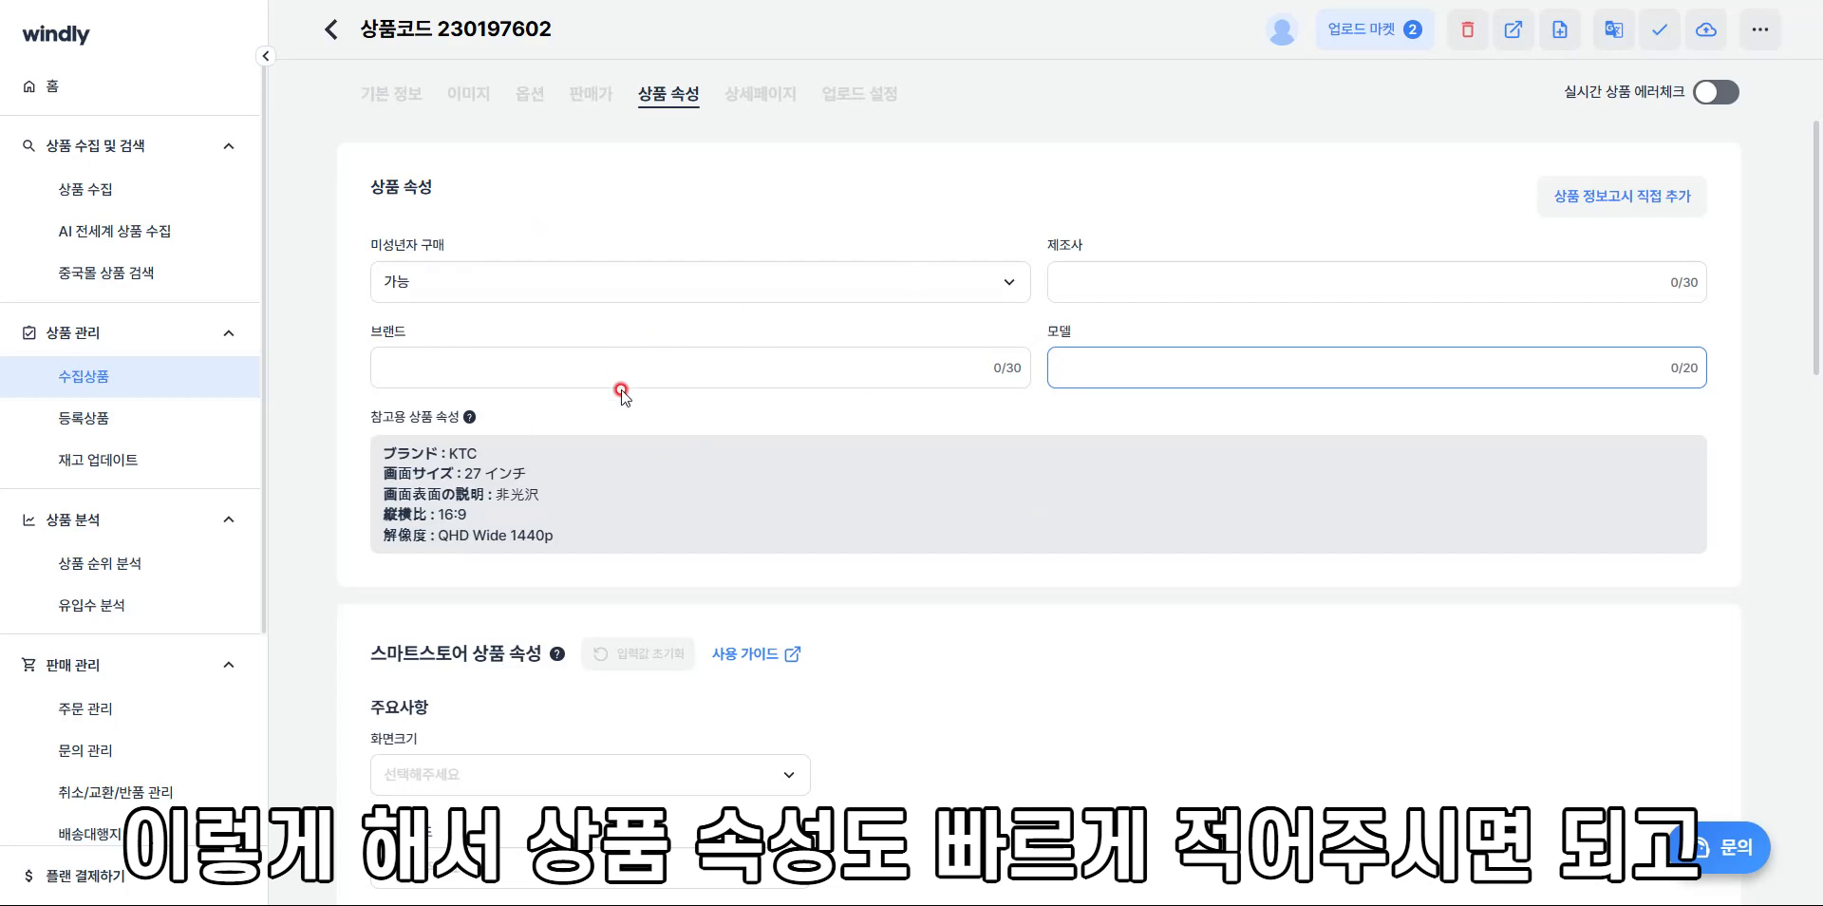
Review the translated description and images on the product's detail page, and open its upload settings
left_click(763, 101)
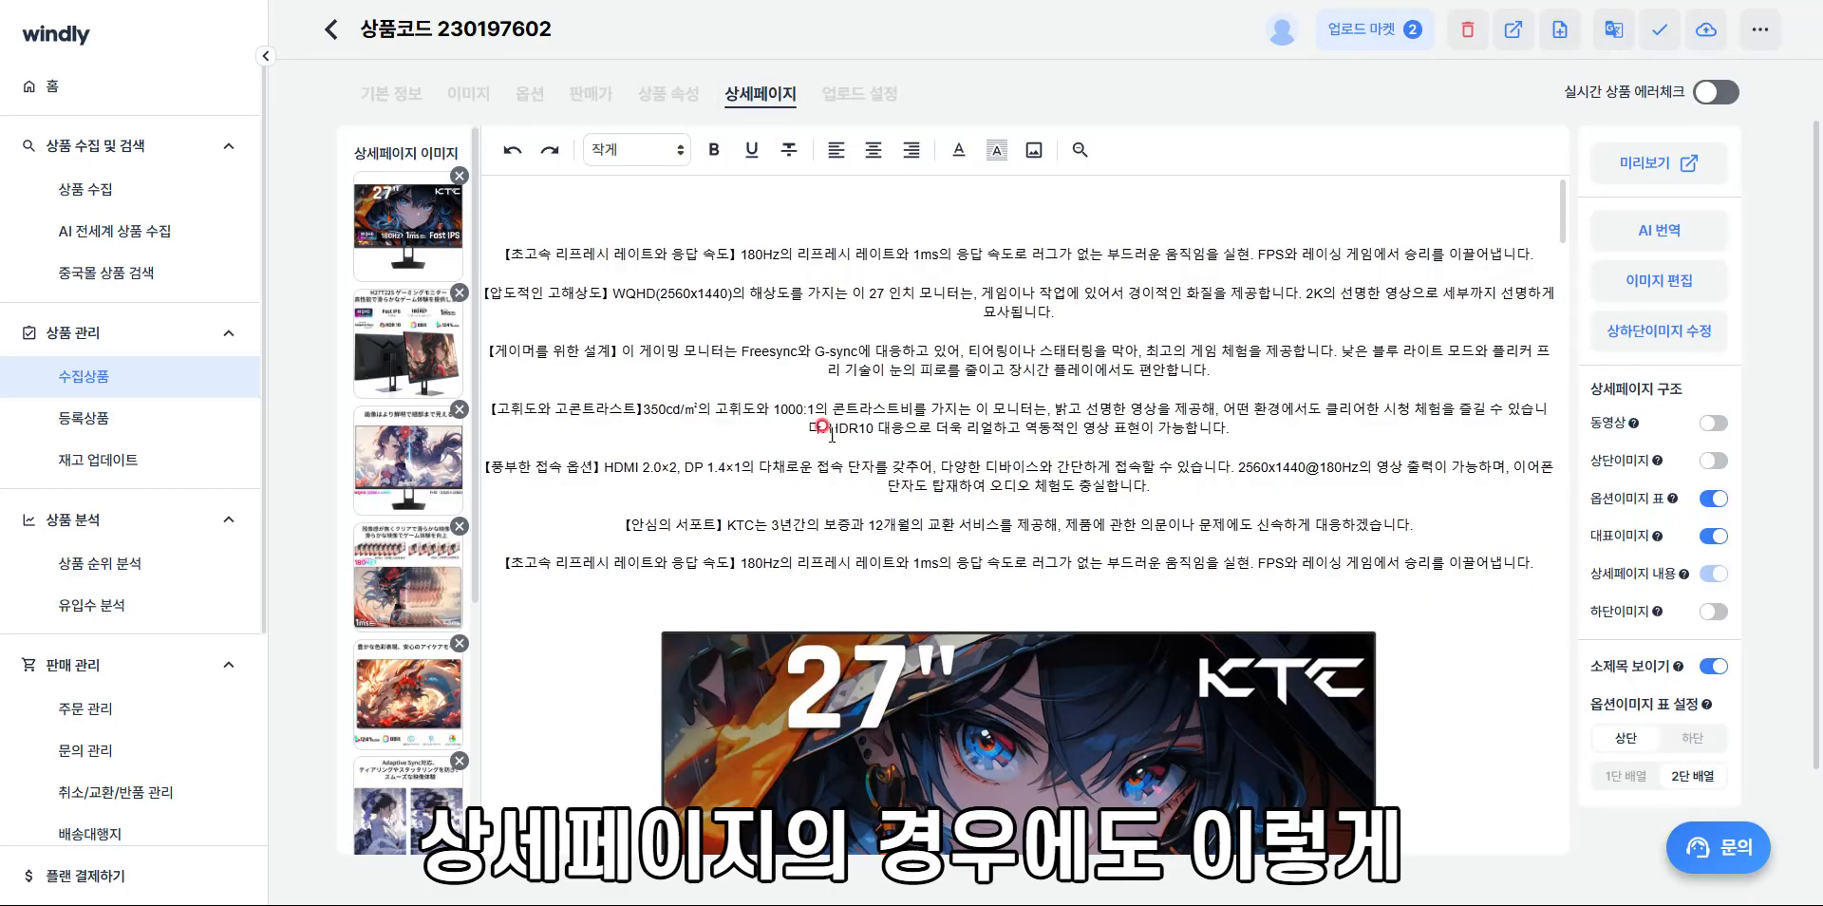
left_click(506, 245)
left_click_drag(506, 245, 1514, 253)
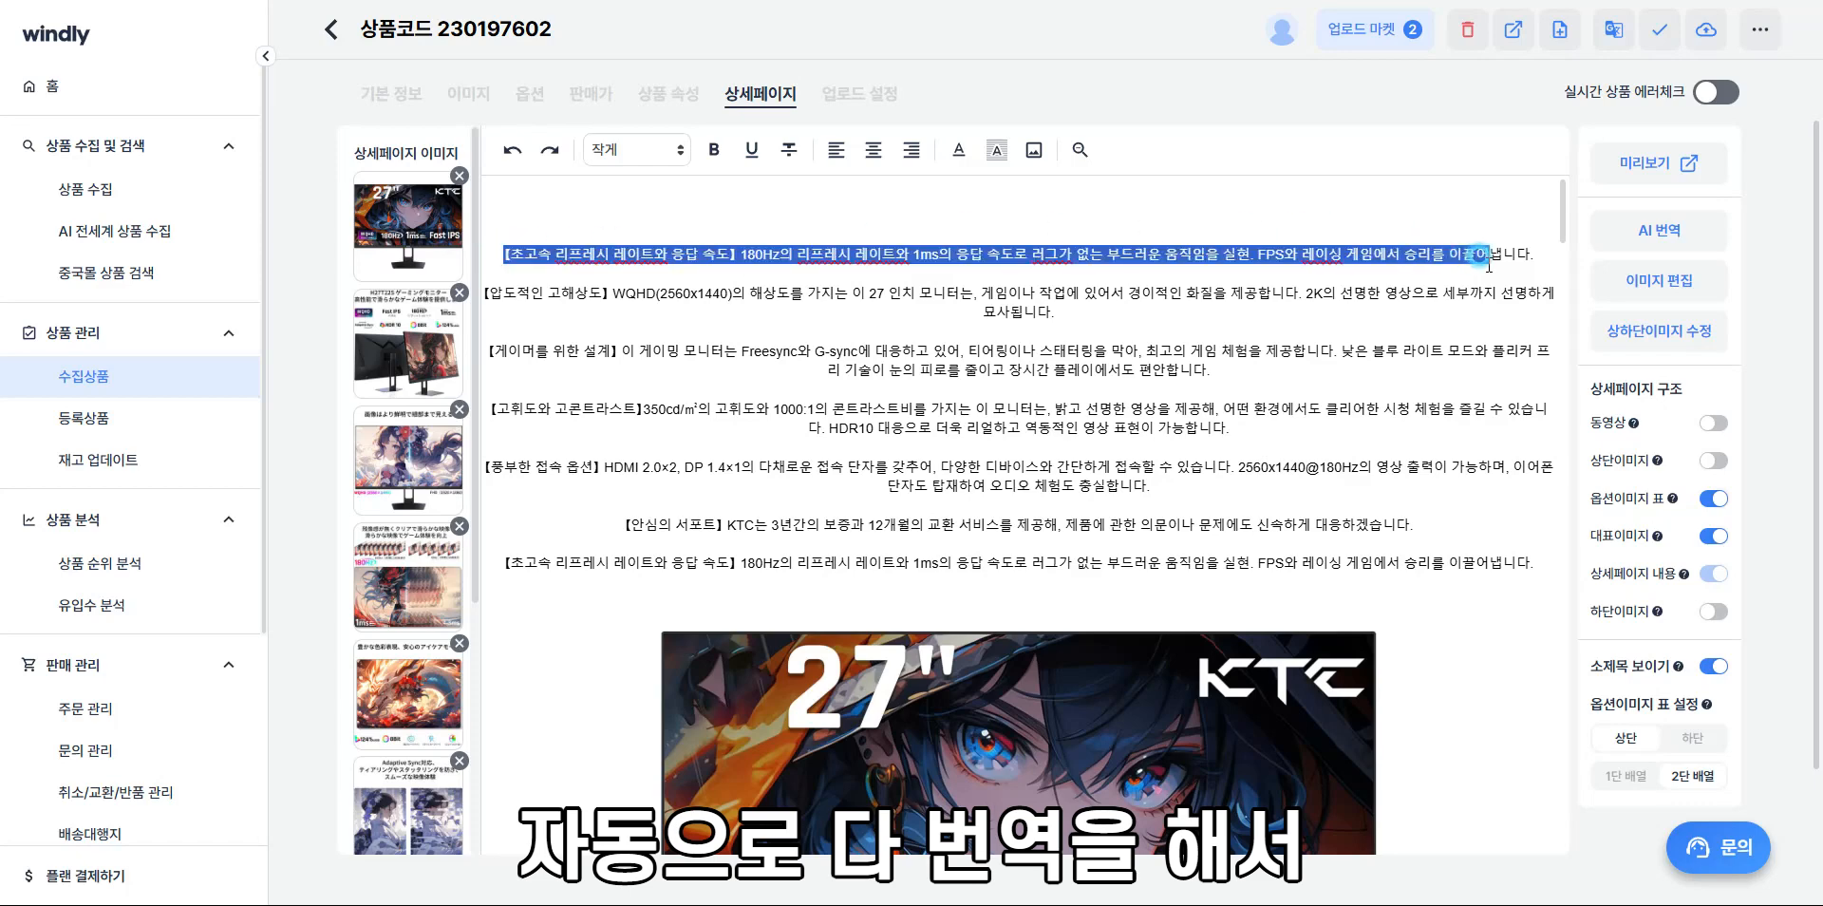
left_click(639, 326)
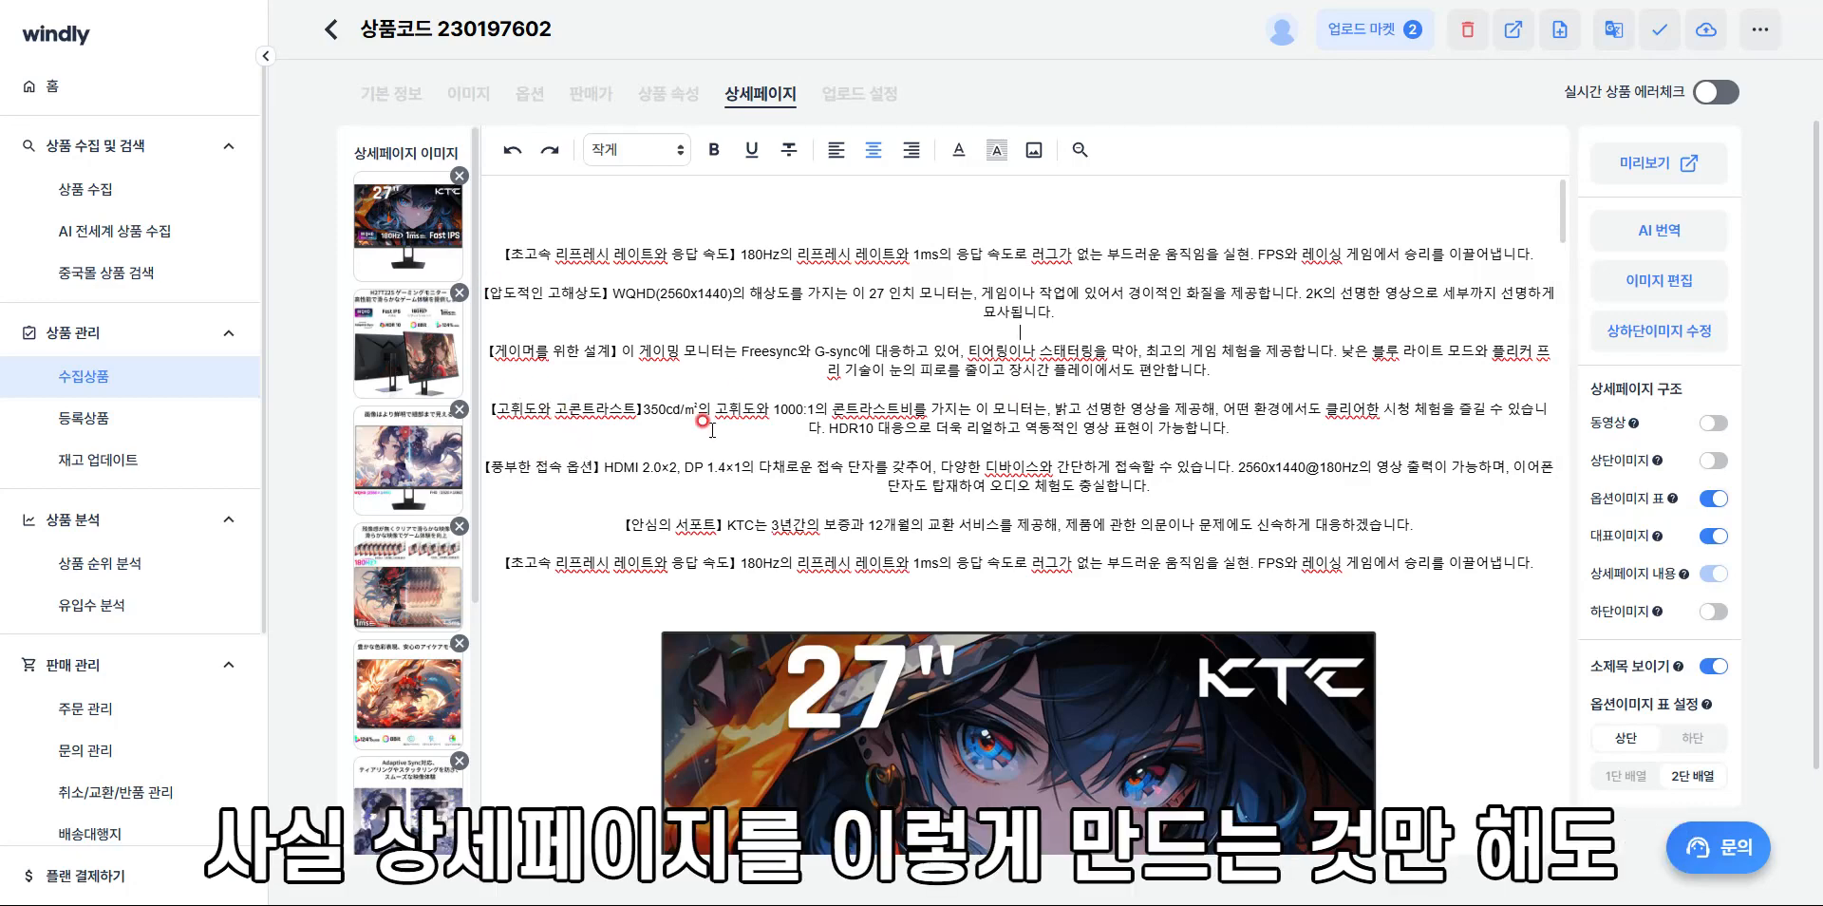
scroll(1499, 400, "down", 15)
scroll(1499, 400, "down", 20)
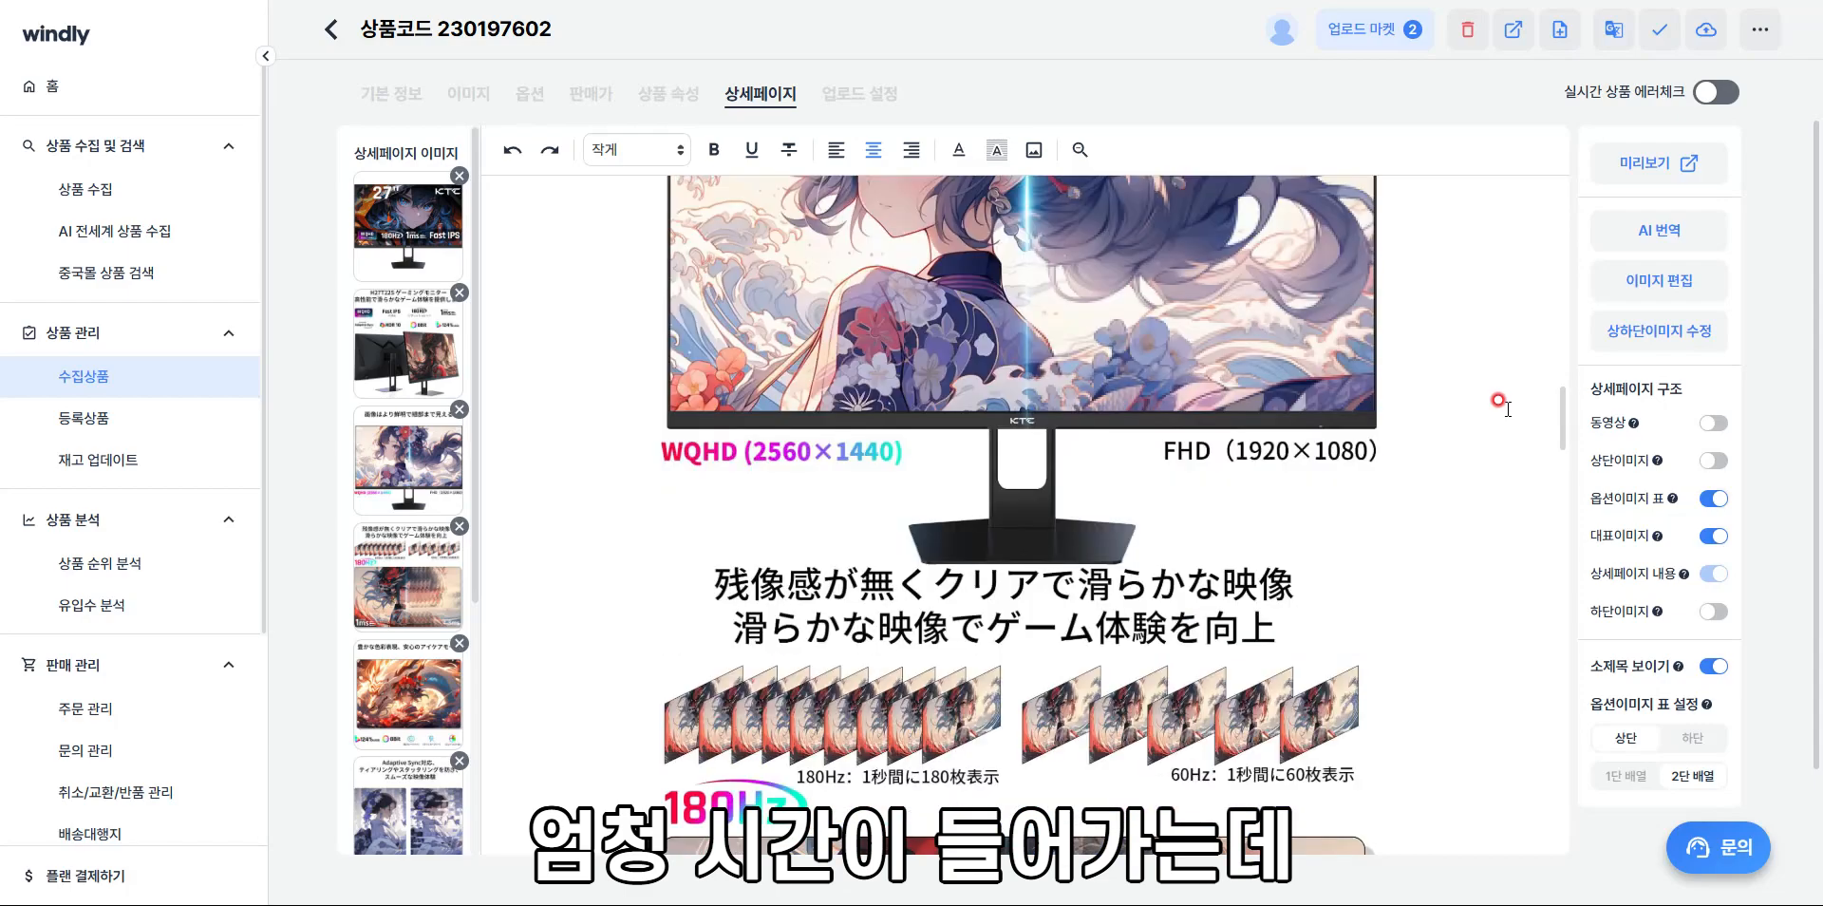
scroll(1495, 412, "down", 20)
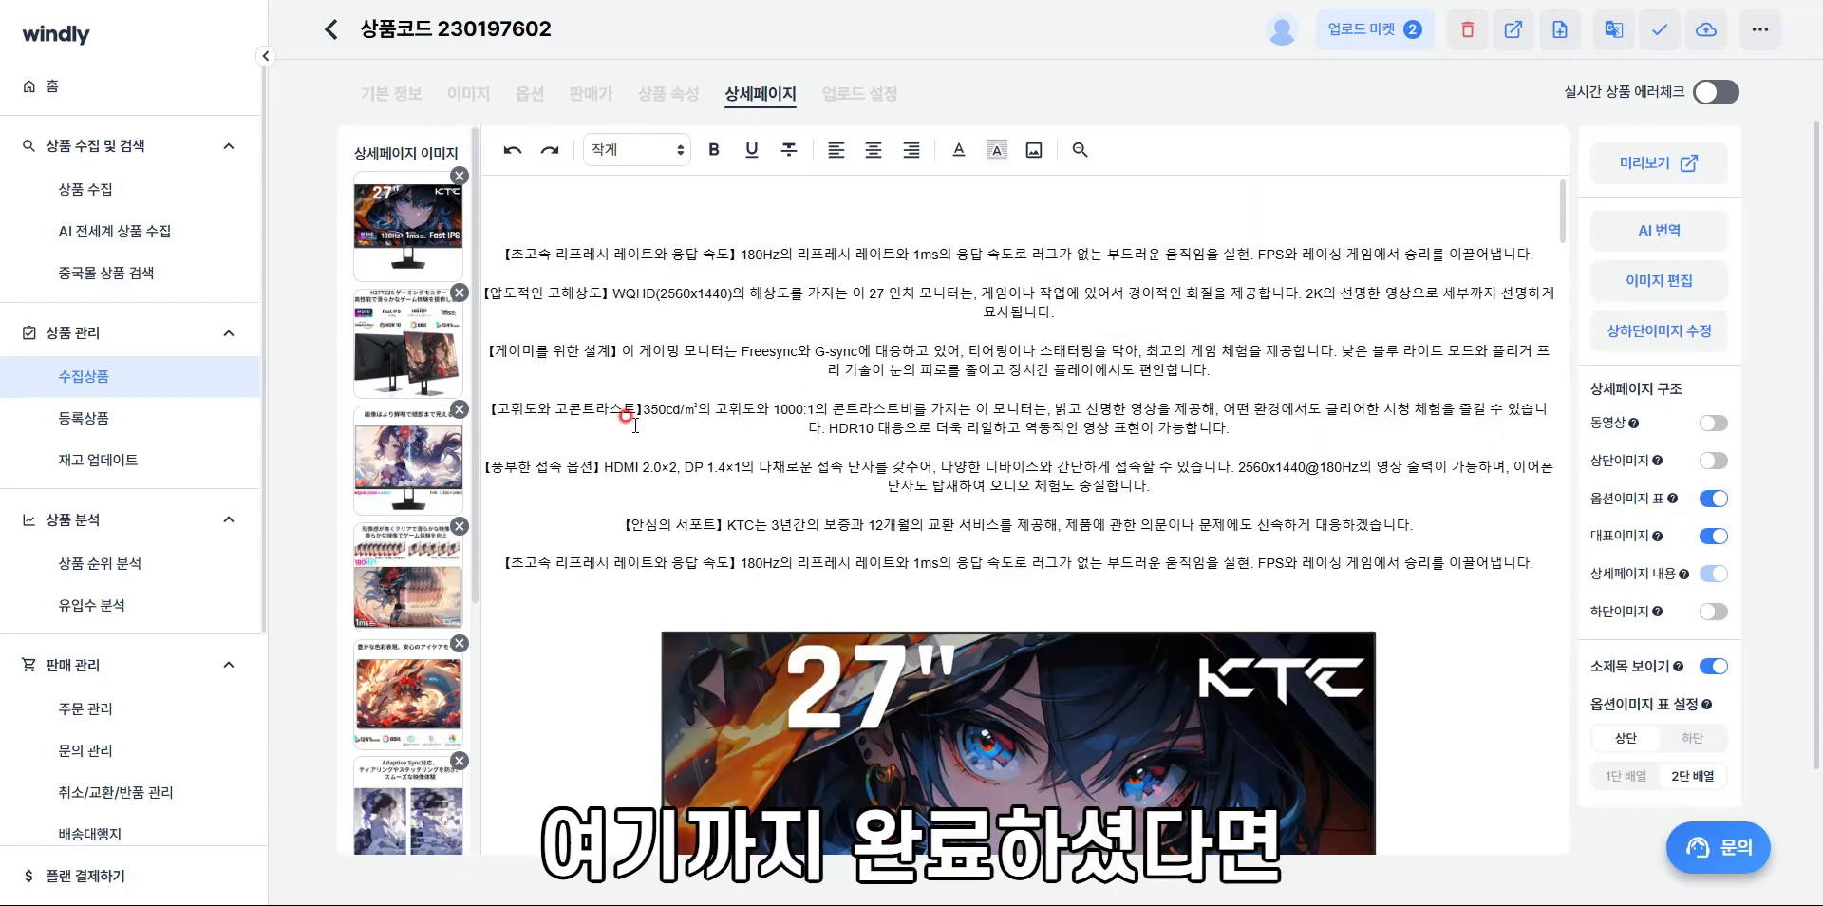
left_click(859, 92)
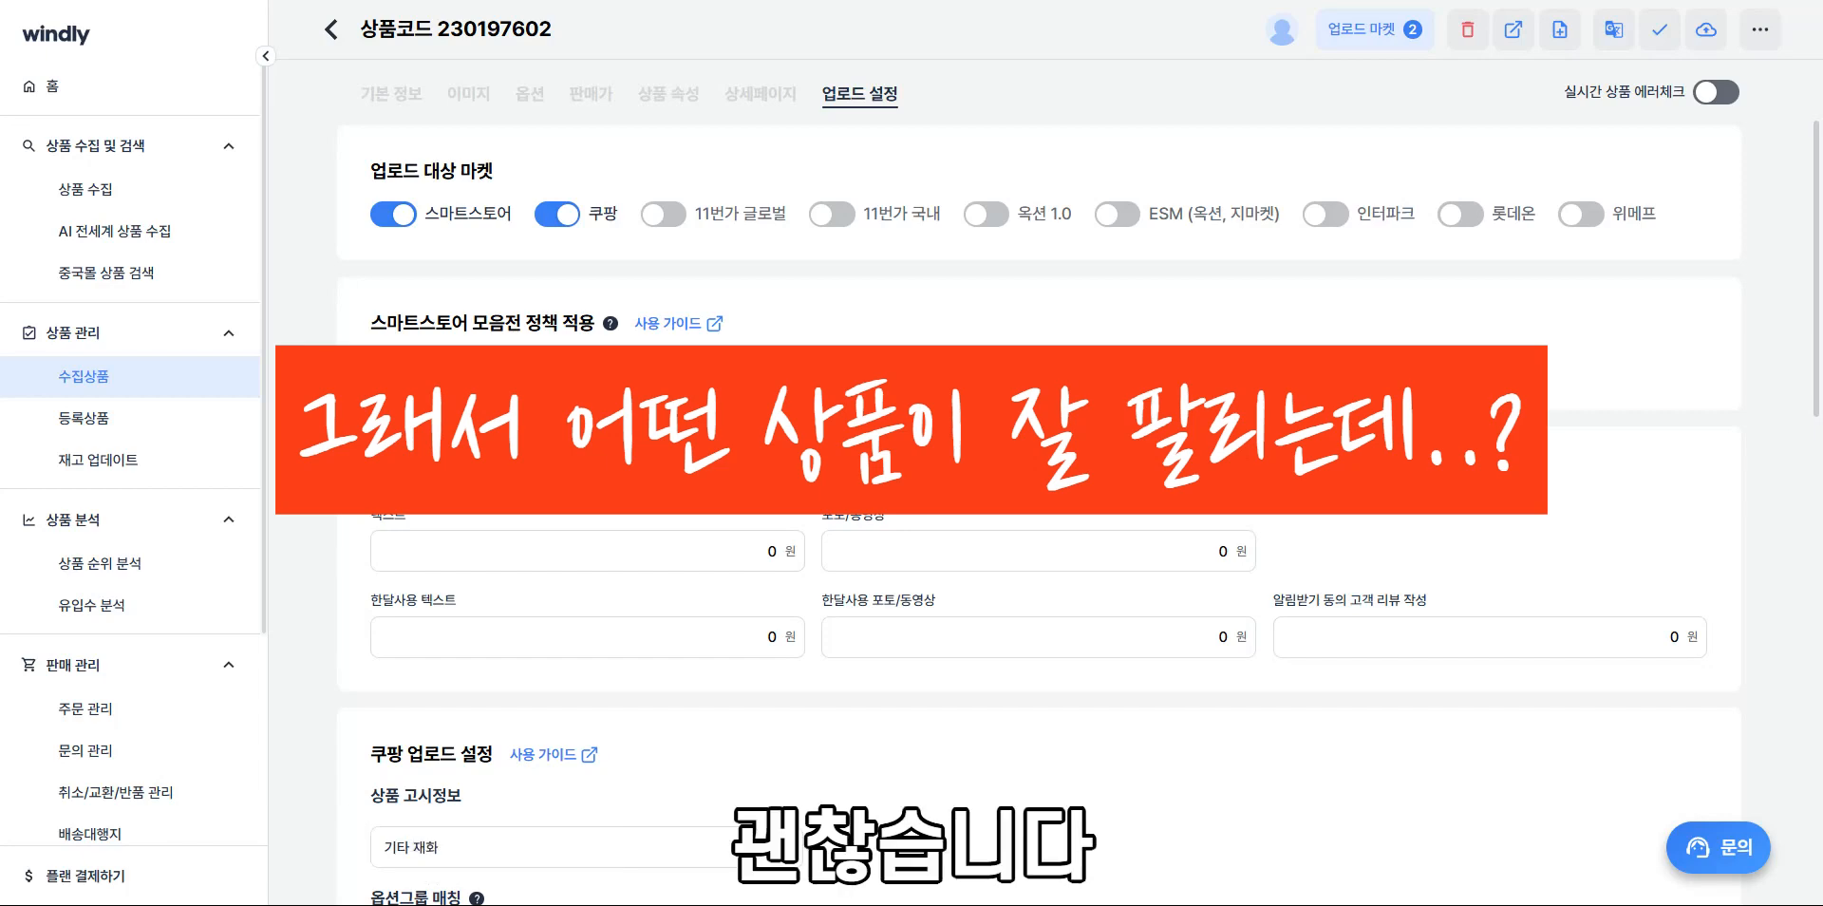
Open the Chinese mall product search and examine the primary and secondary category choices for the keyword rankings
left_click(179, 279)
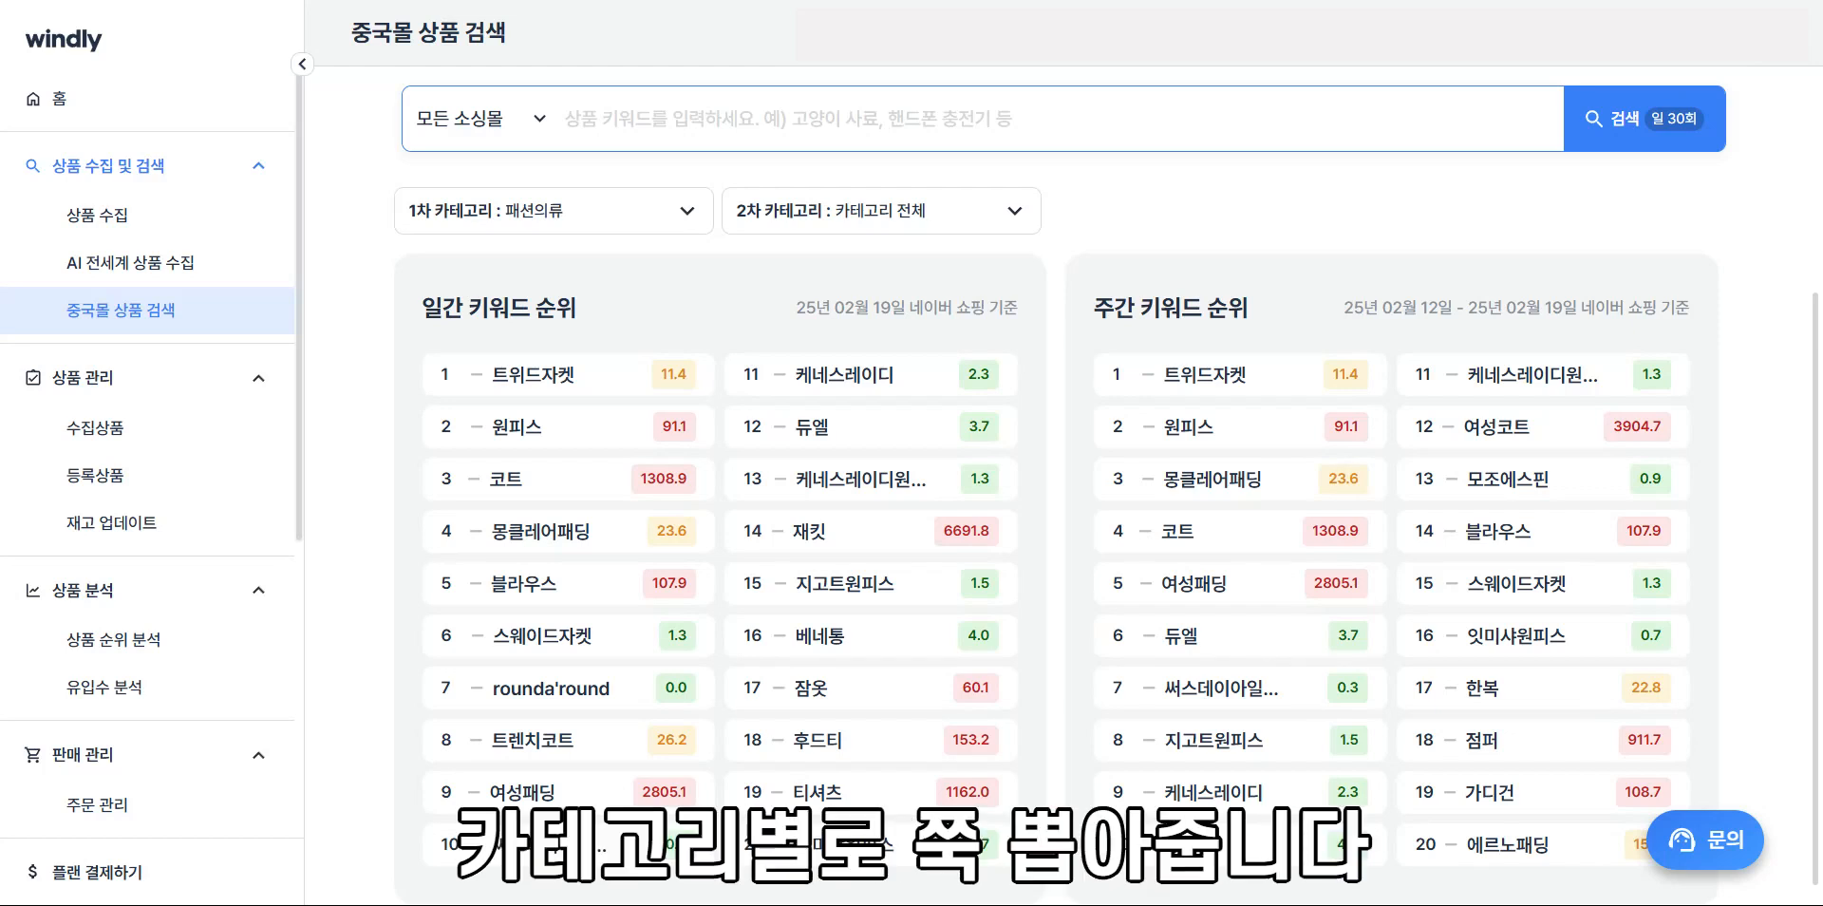
left_click(649, 217)
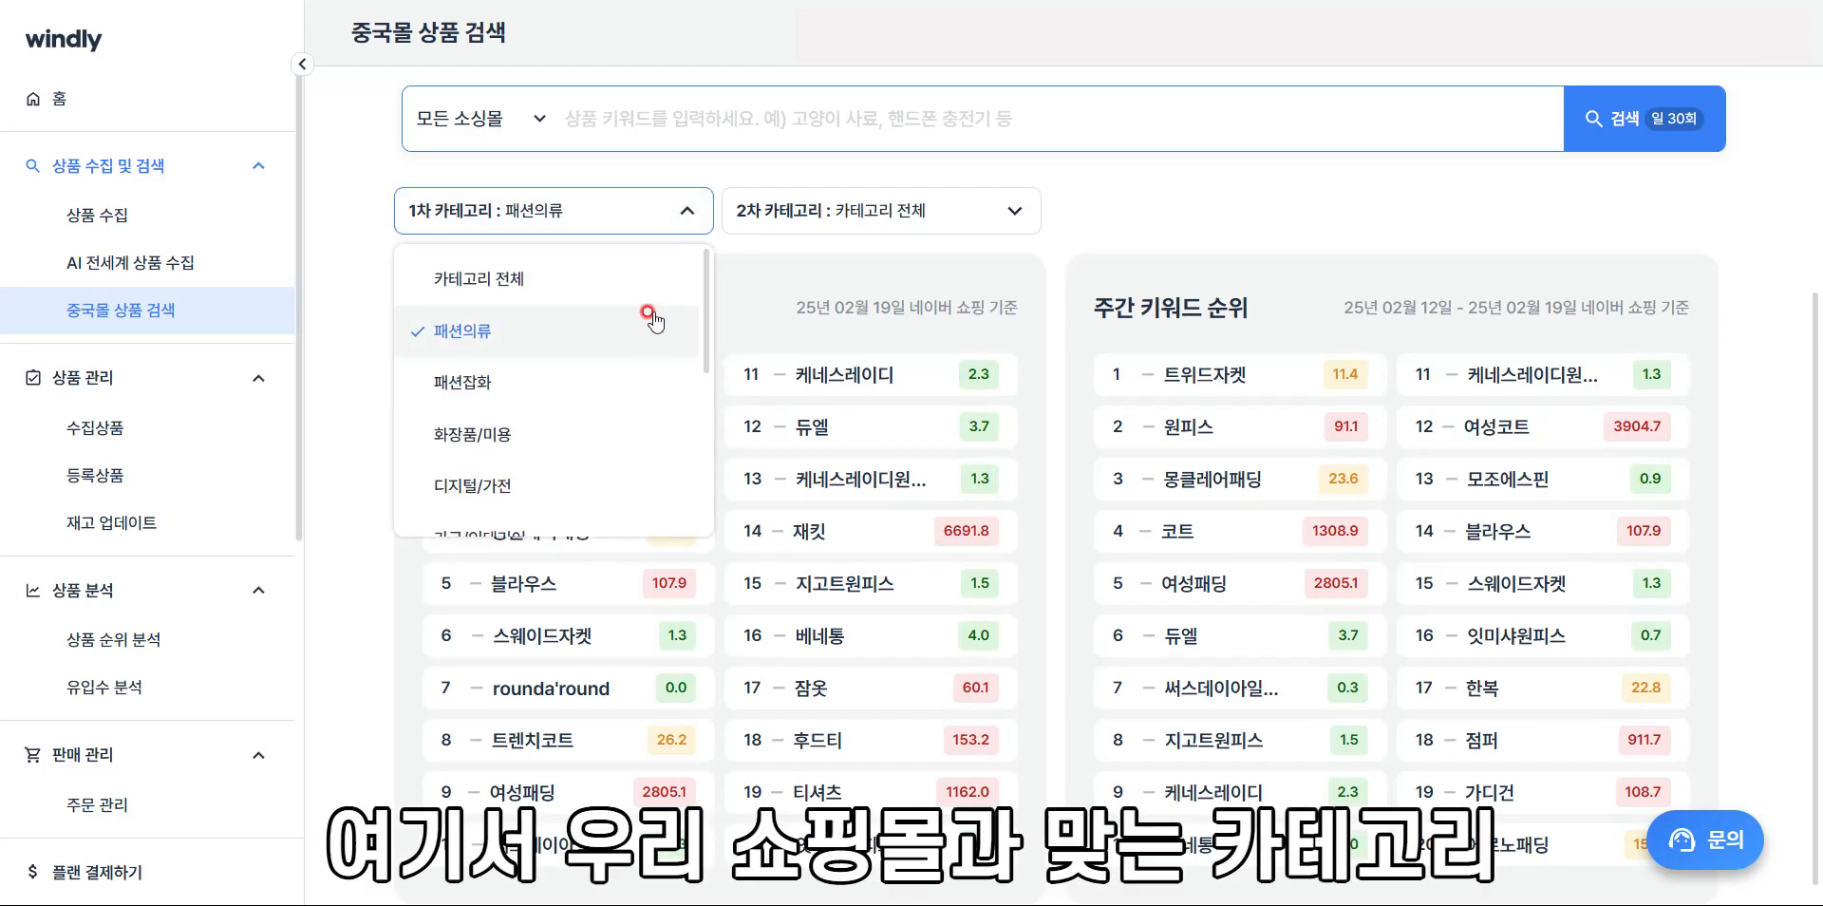
scroll(649, 316, "down", 3)
left_click(948, 211)
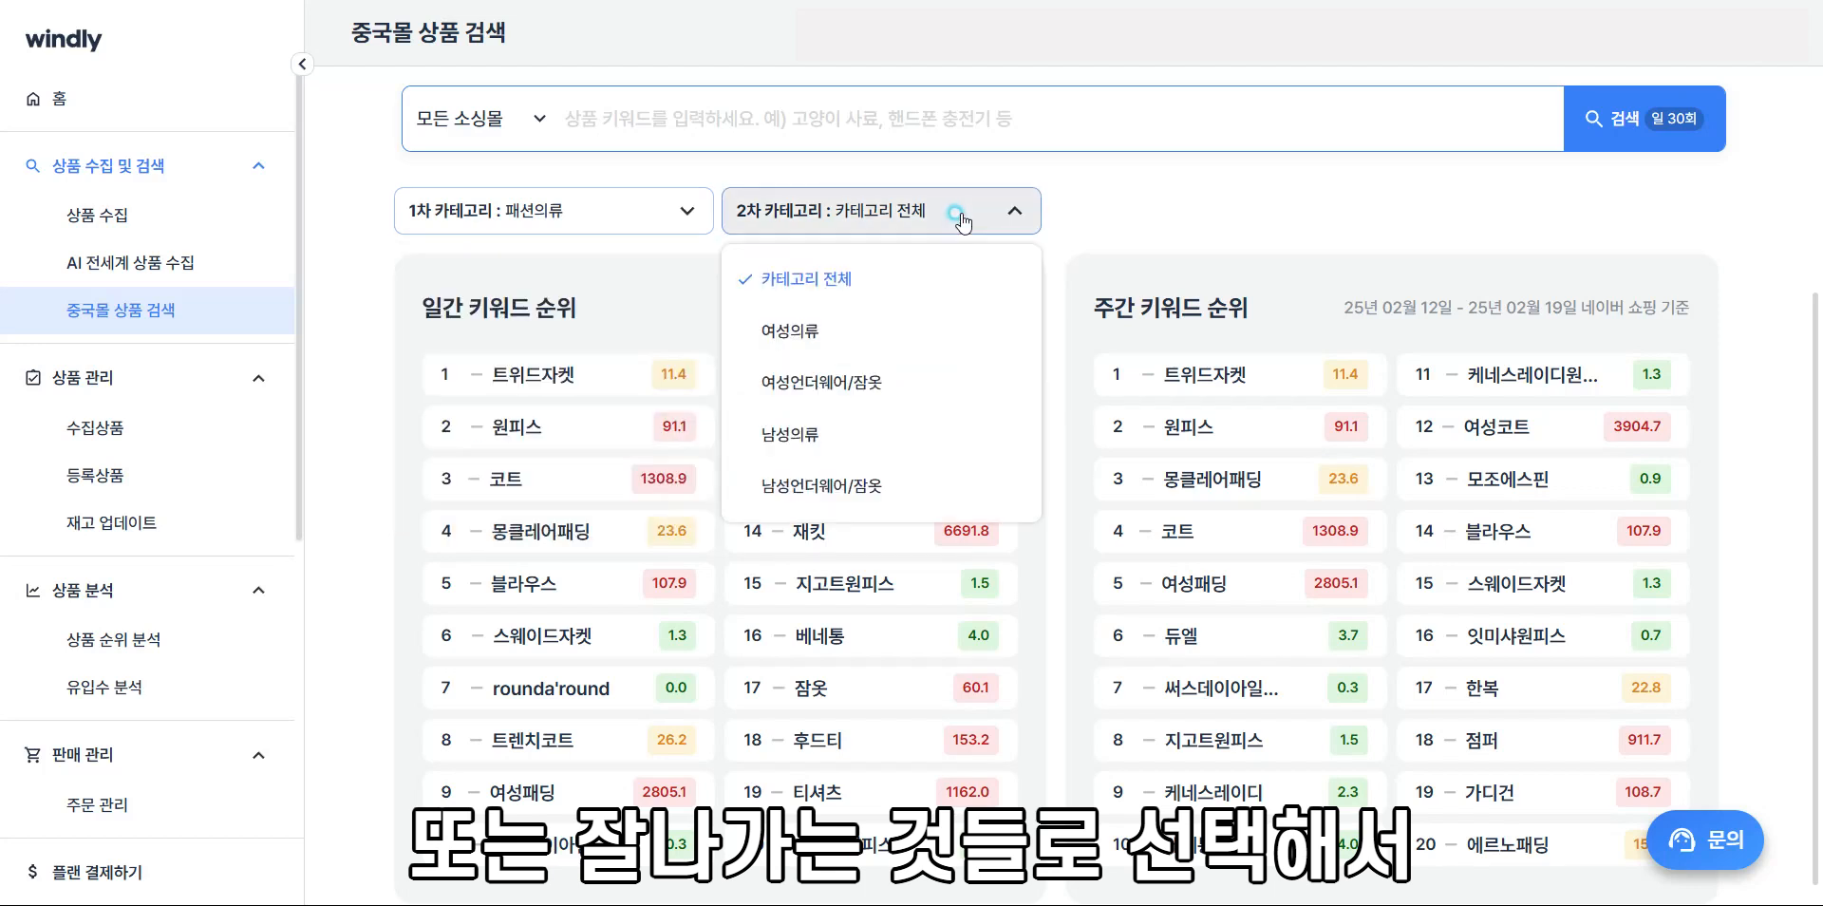
scroll(919, 322, "down", 1)
left_click(1228, 186)
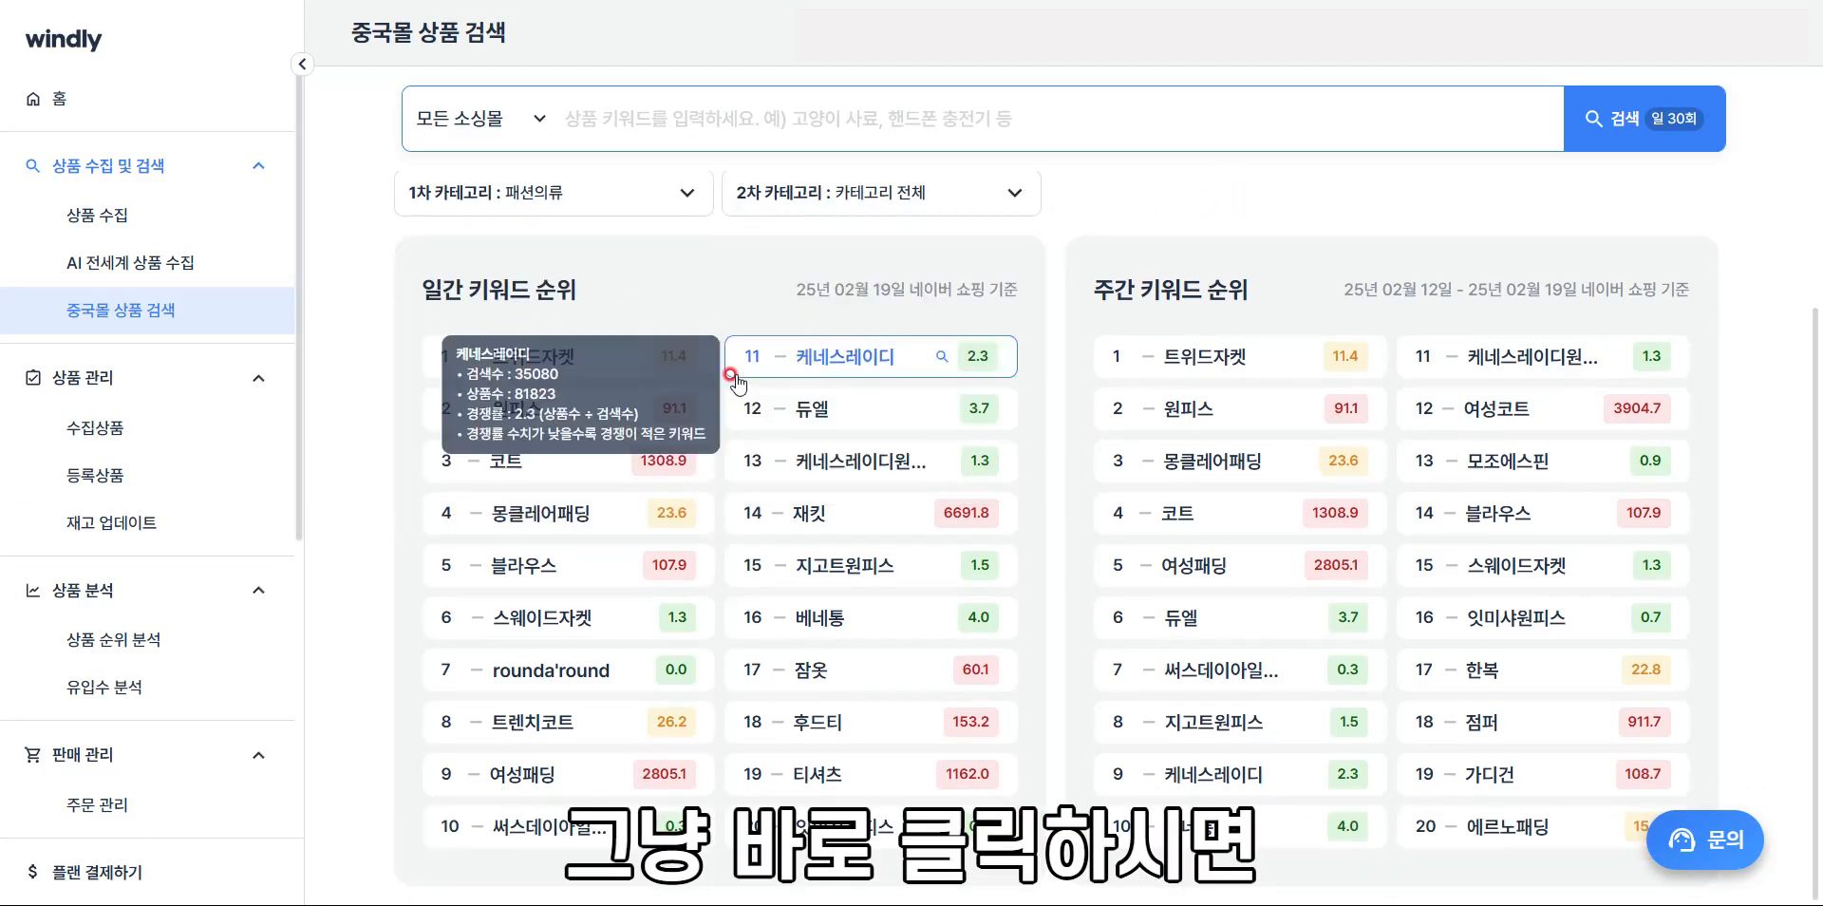
Search the Chinese malls for the top daily keyword 트위드자켓 and browse the products found
left_click(512, 351)
left_click(515, 352)
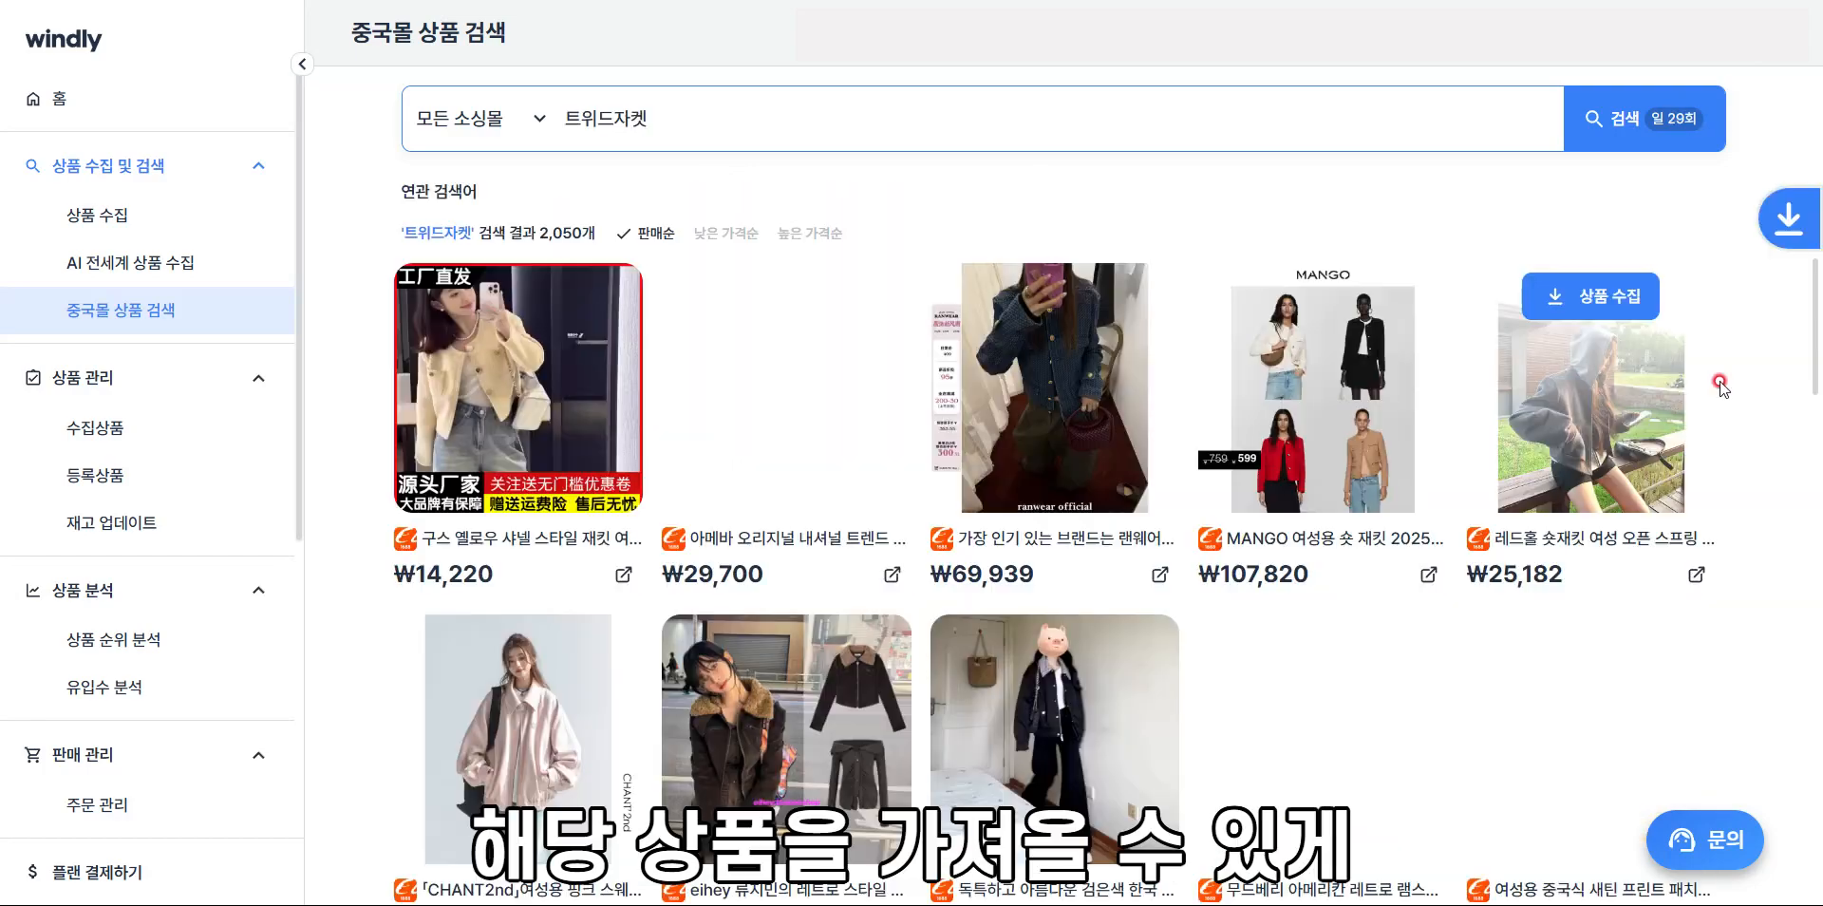
scroll(1635, 415, "down", 8)
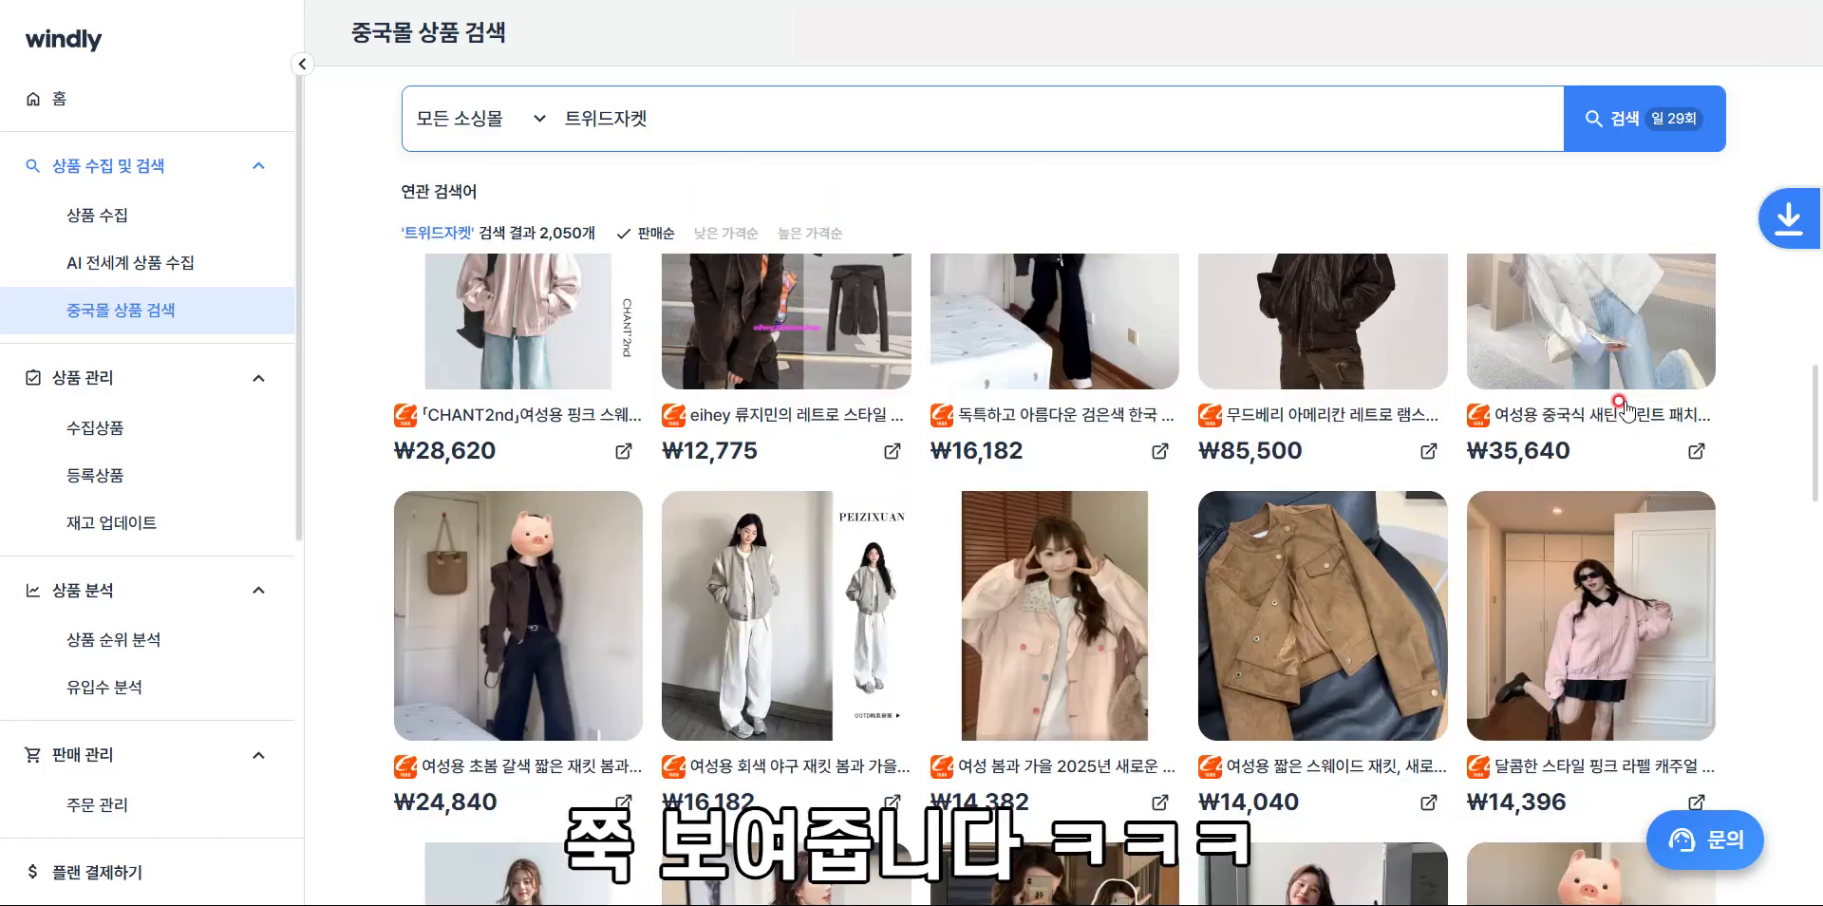
scroll(1614, 407, "down", 10)
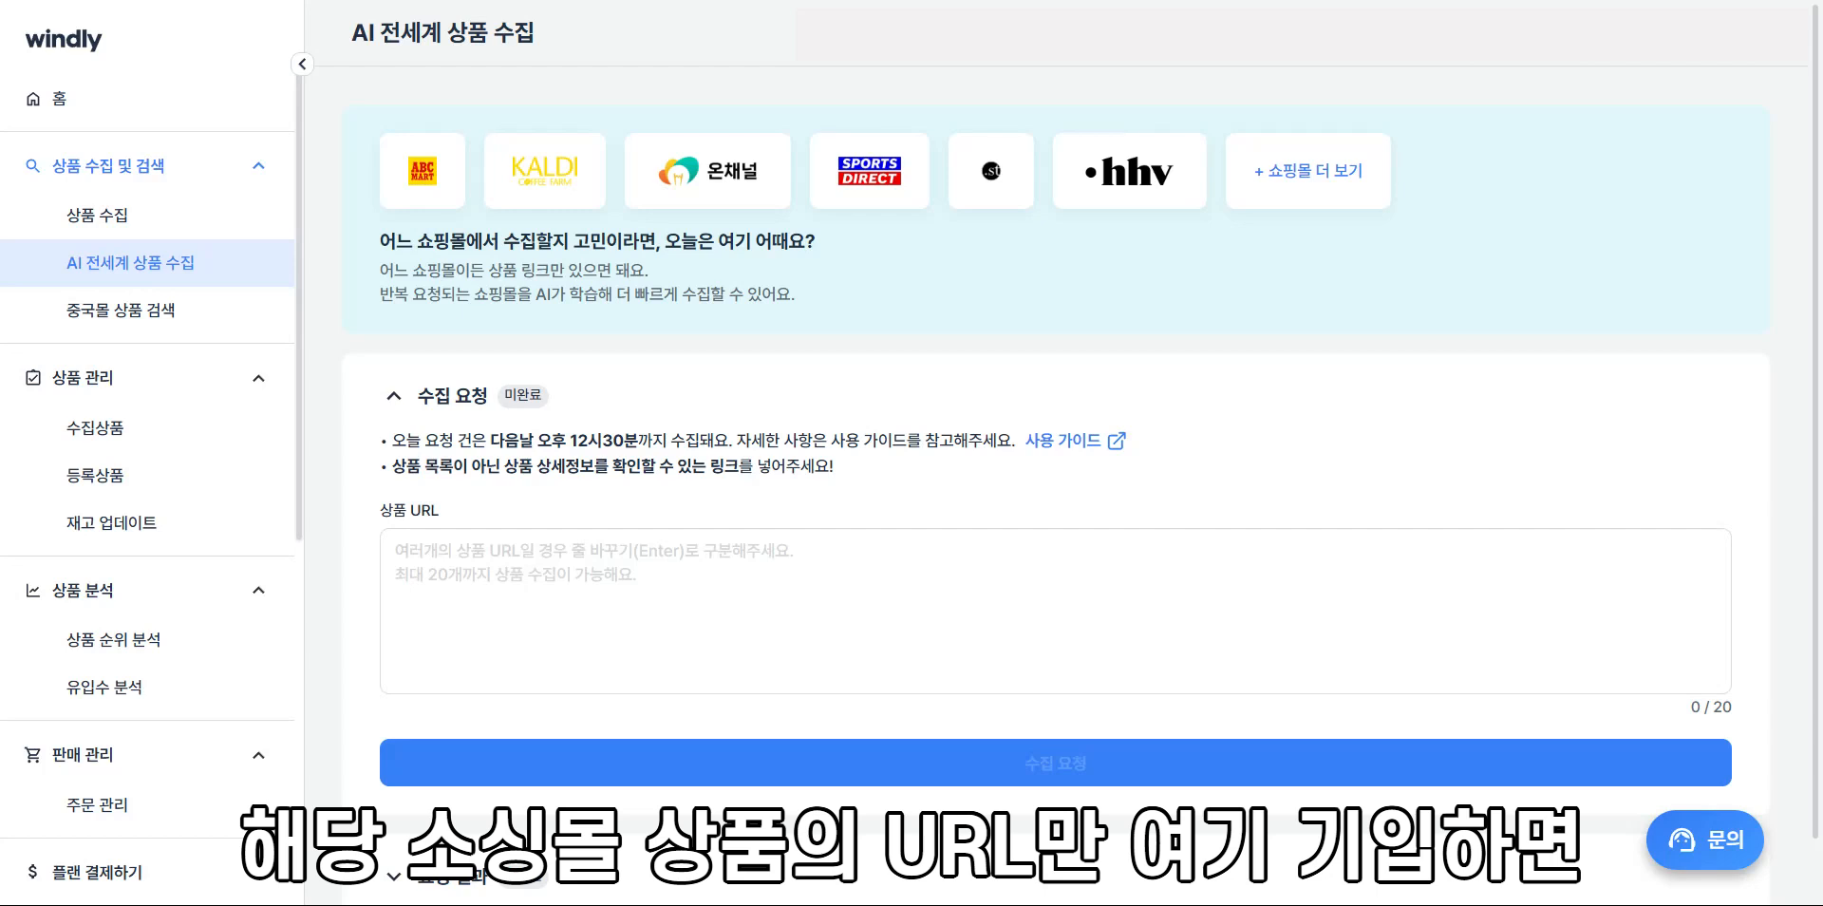
Start entering a product URL in the AI worldwide product collection request
left_click(556, 552)
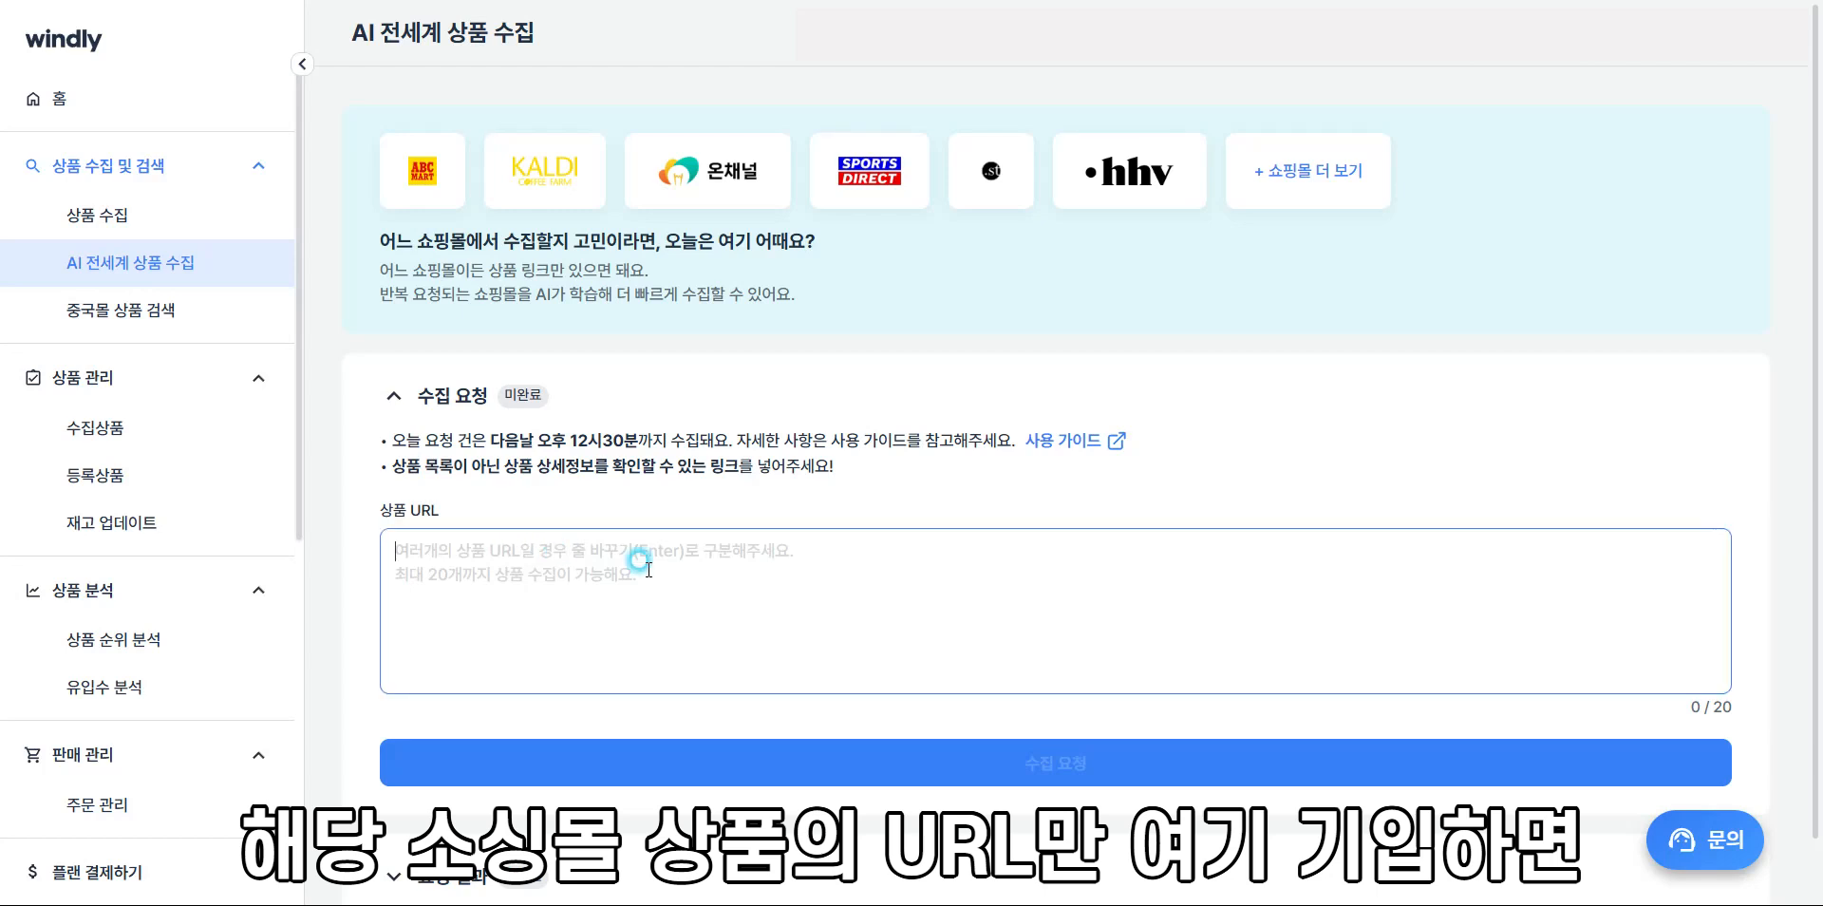